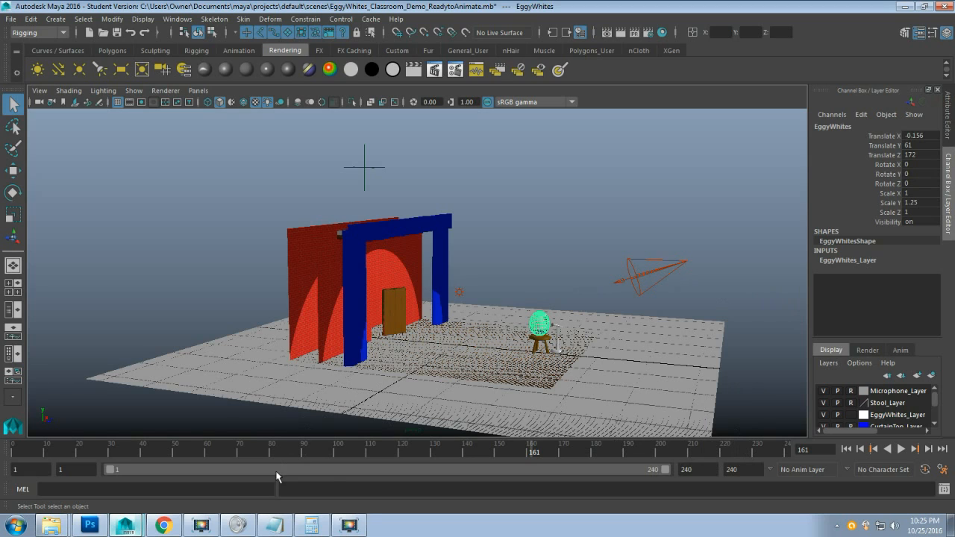
- Review the Notepad note listing the translate Y and Z values for frame 240, and put the note away
click(271, 525)
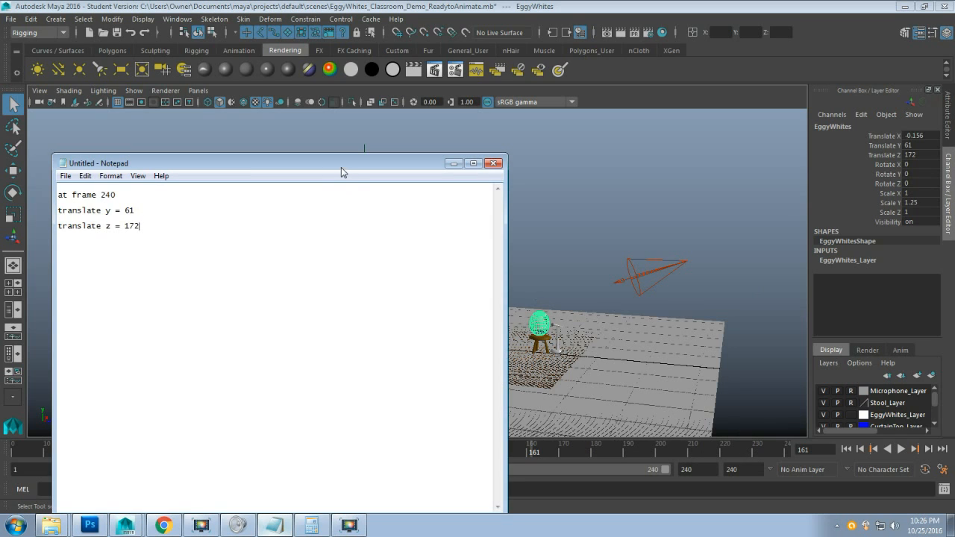
drag(341, 167, 336, 139)
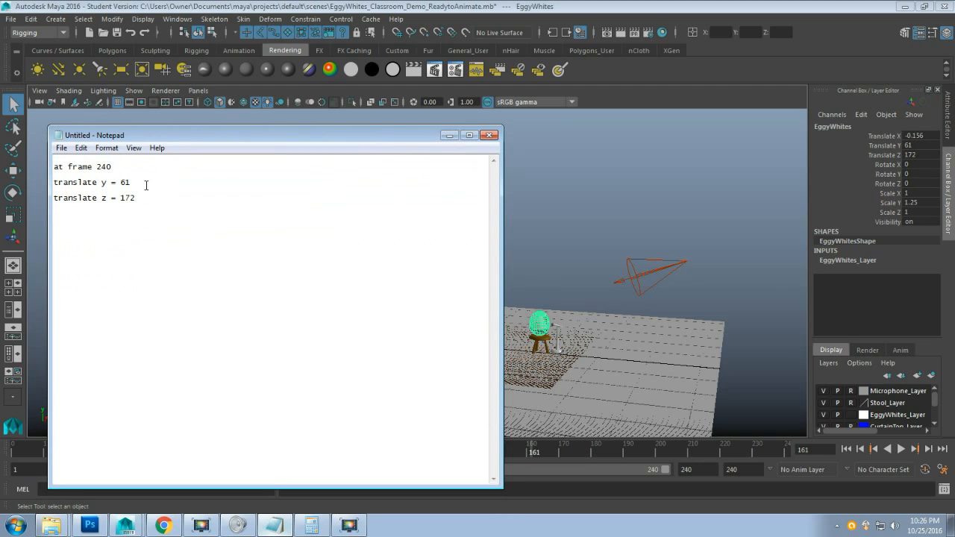
drag(120, 182, 139, 200)
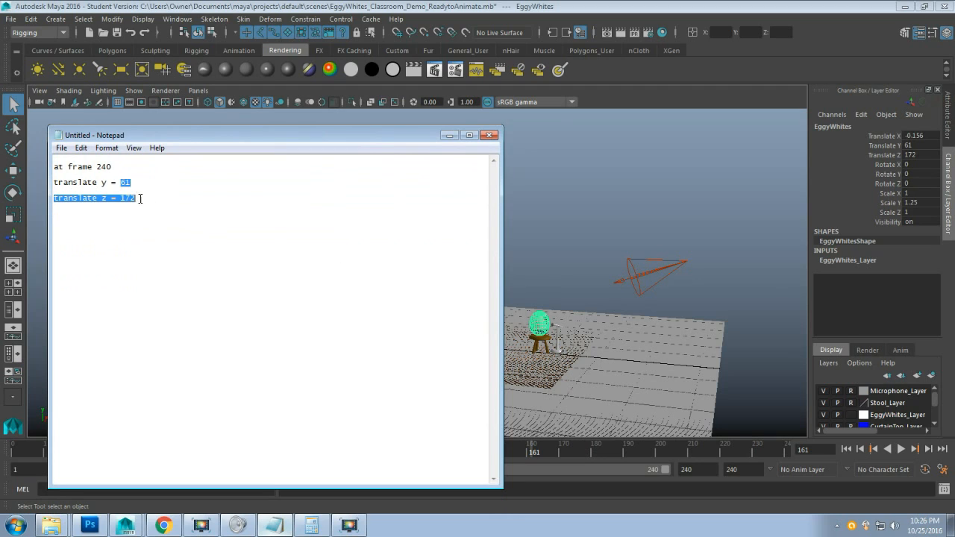
click(139, 198)
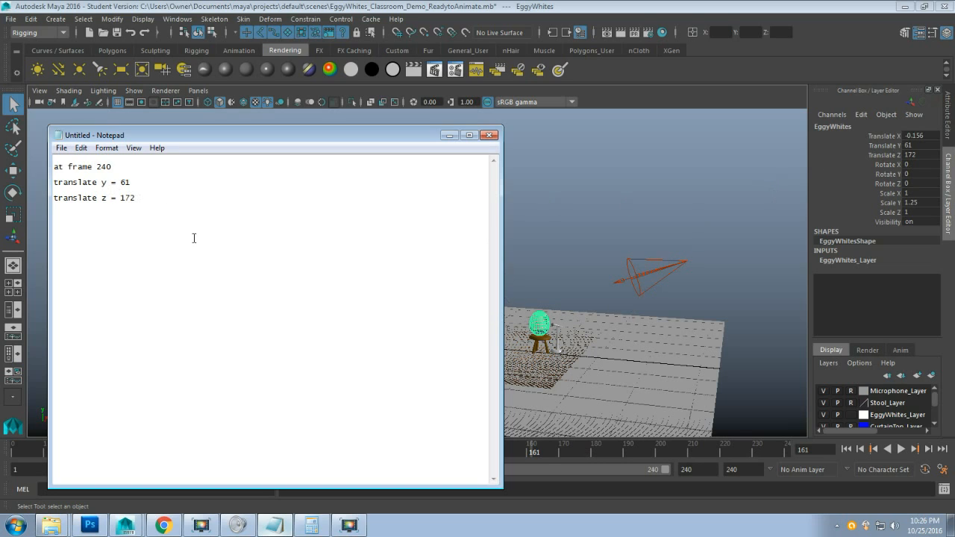
drag(110, 182, 136, 200)
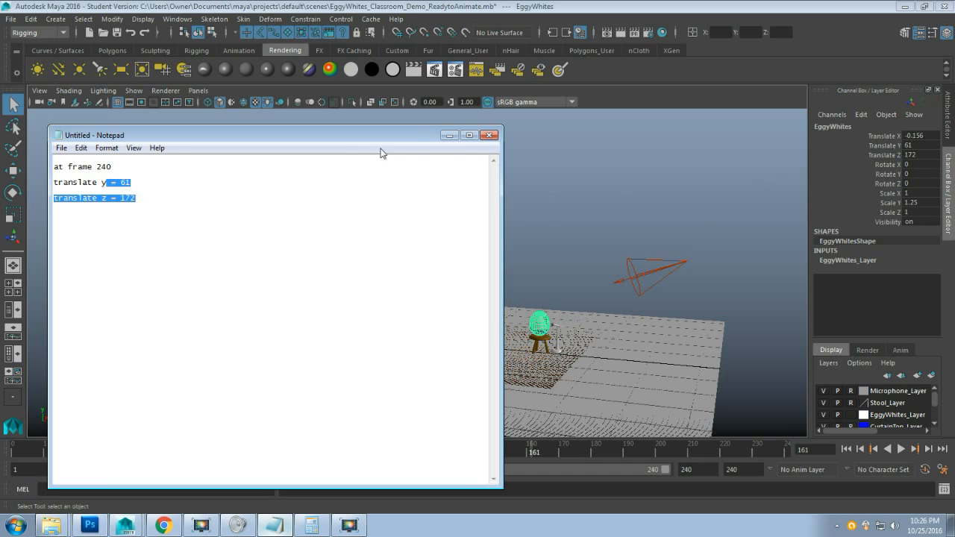
click(447, 136)
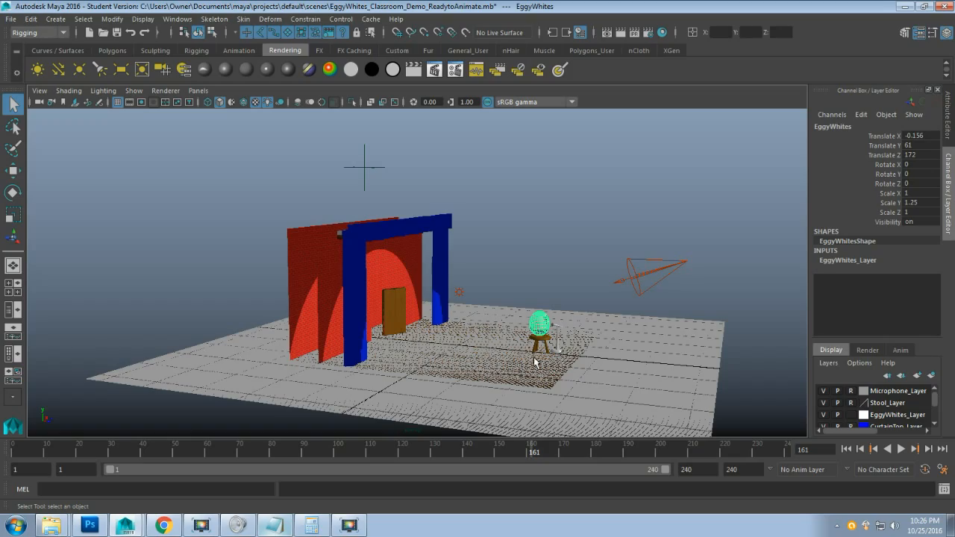
- Move the EggyWhites egg from the stool to between the red backdrop walls, at about Y 27 and Z -225
alt+middle_drag(499, 357, 456, 320)
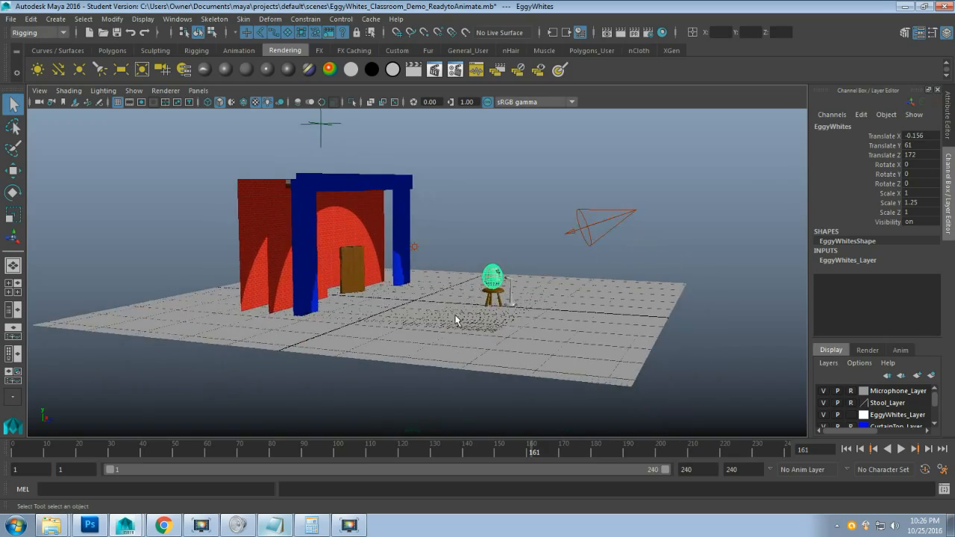
alt+right_drag(456, 319, 481, 302)
alt+drag(487, 290, 516, 299)
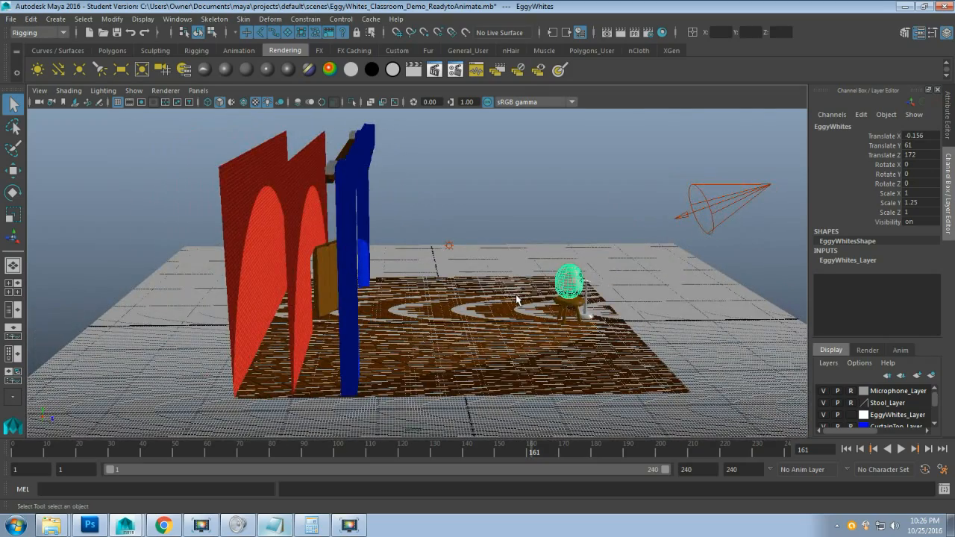
key(w)
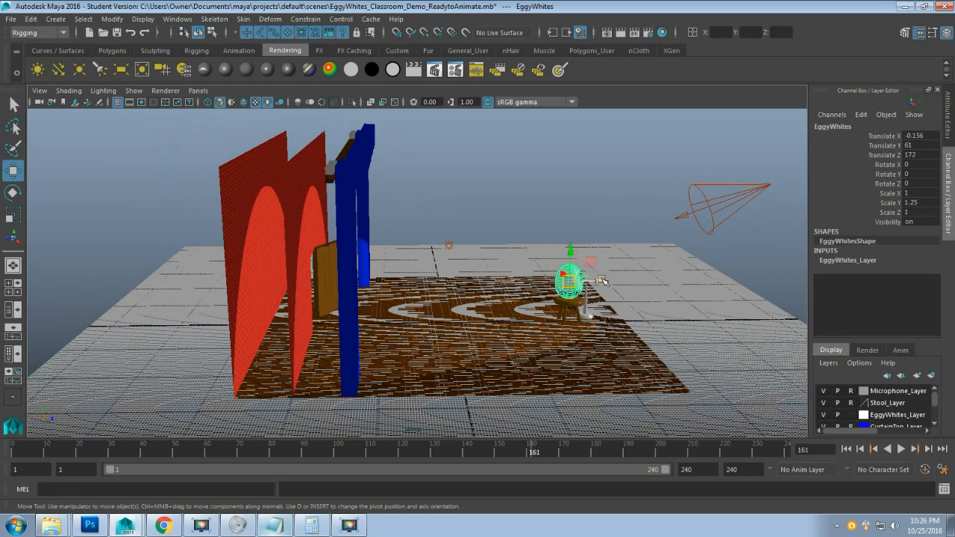
drag(597, 276, 292, 277)
alt+drag(280, 340, 288, 325)
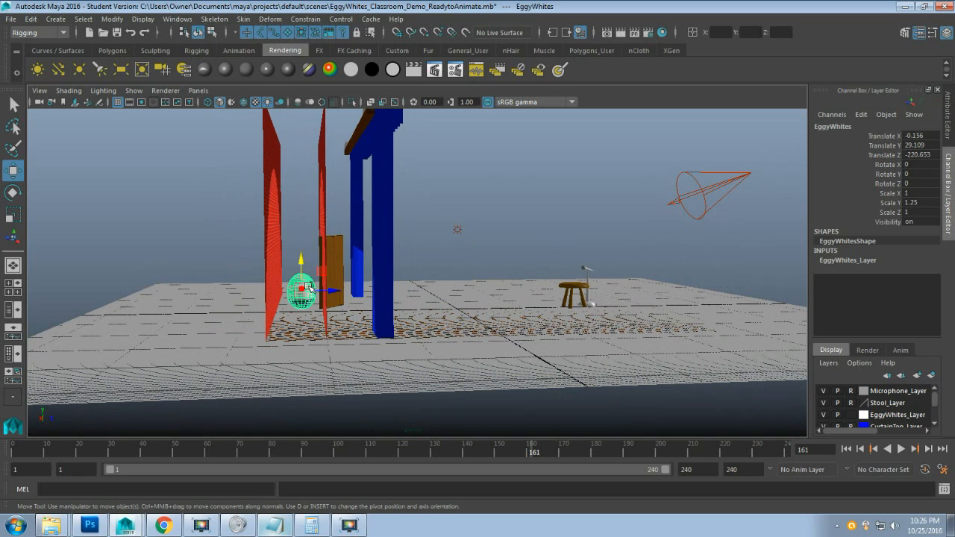
drag(308, 285, 585, 262)
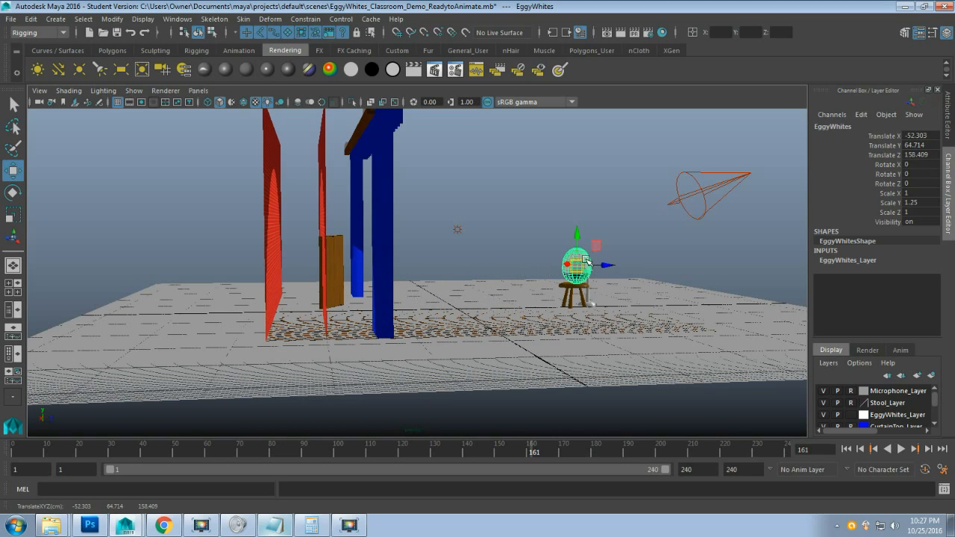
drag(585, 261, 308, 290)
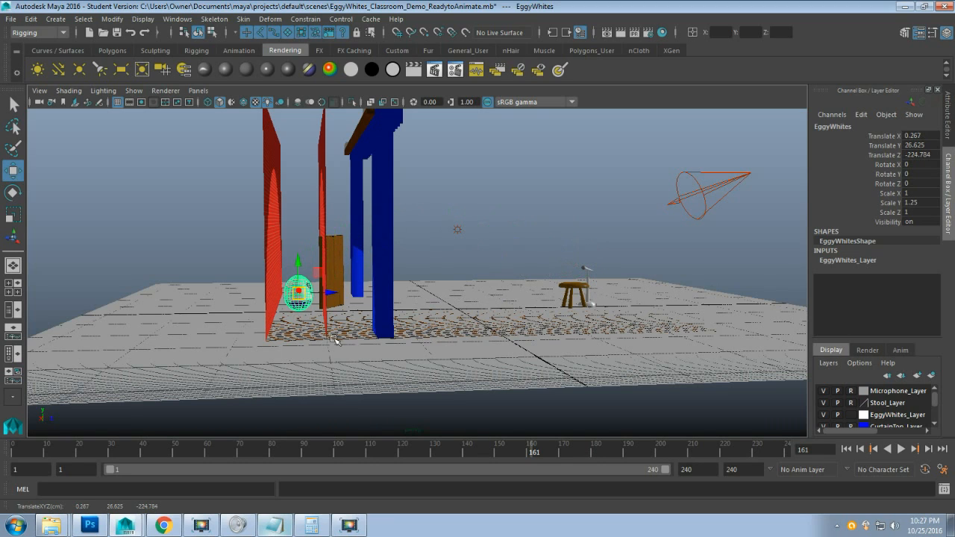
- Undo the key set at frame 161 and keyframe the egg's starting position at frame 1 instead
key(s)
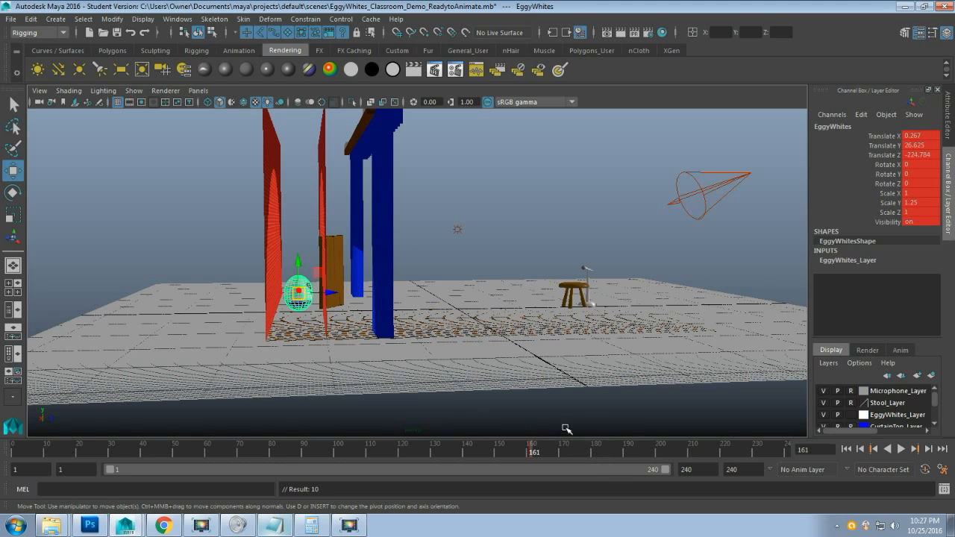
key(ctrl+z)
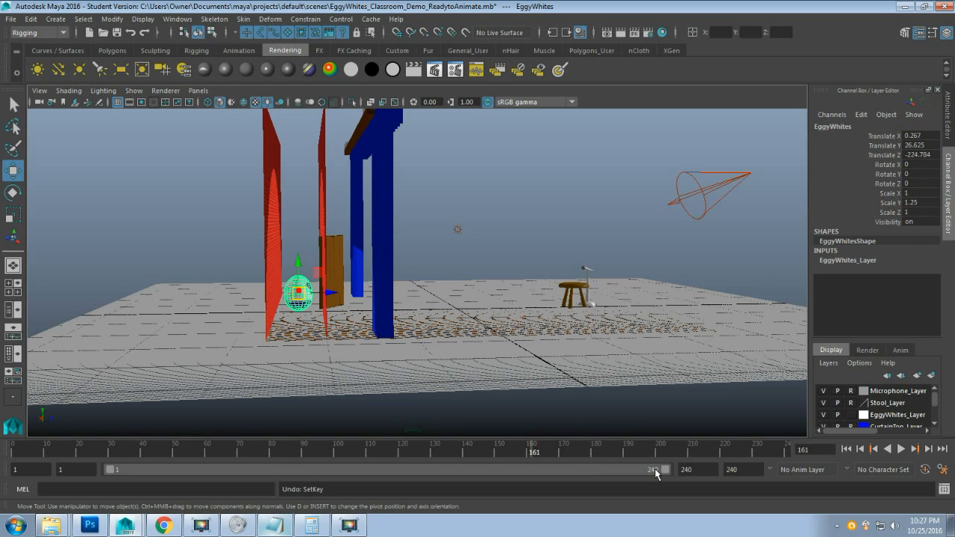
drag(49, 454, 2, 452)
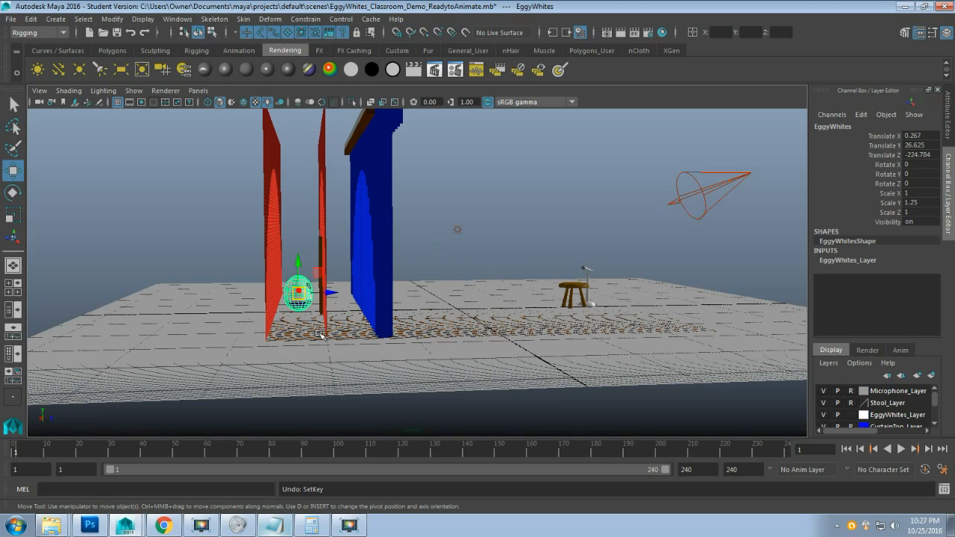
key(s)
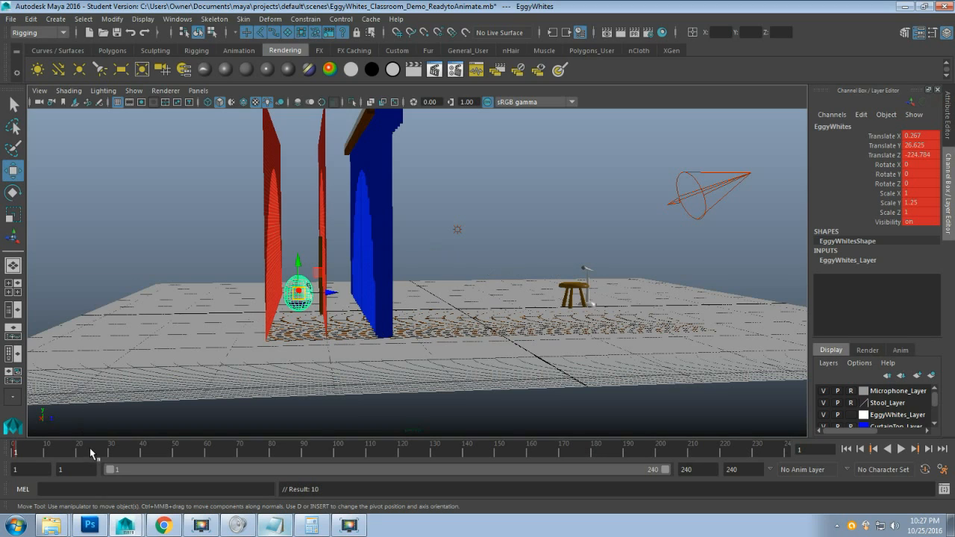
- Keyframe the egg in mid-air at frame 88, about Y 100 and Z -139, and near the floor at frame 118, about Y 22 and Z -64
key(alt+v)
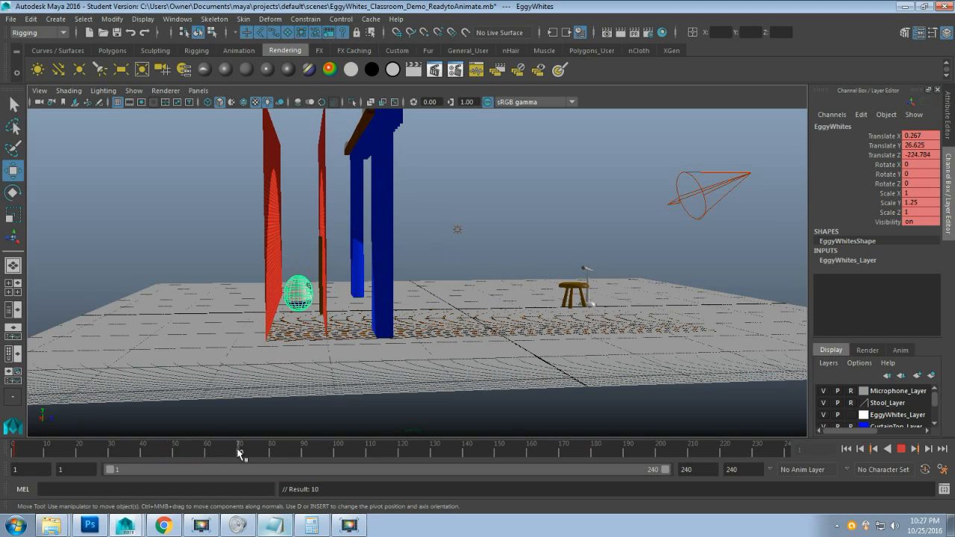
drag(238, 453, 296, 454)
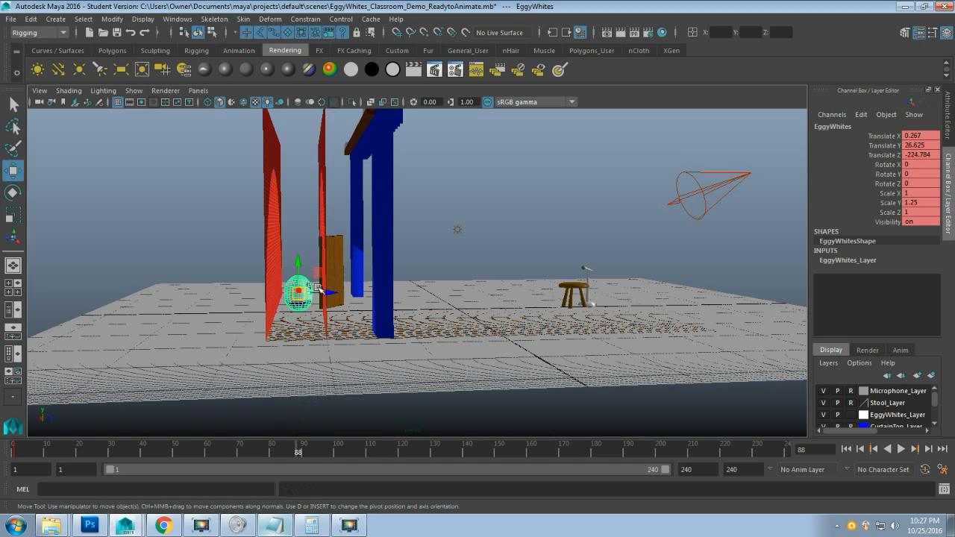
drag(308, 288, 379, 251)
key(s)
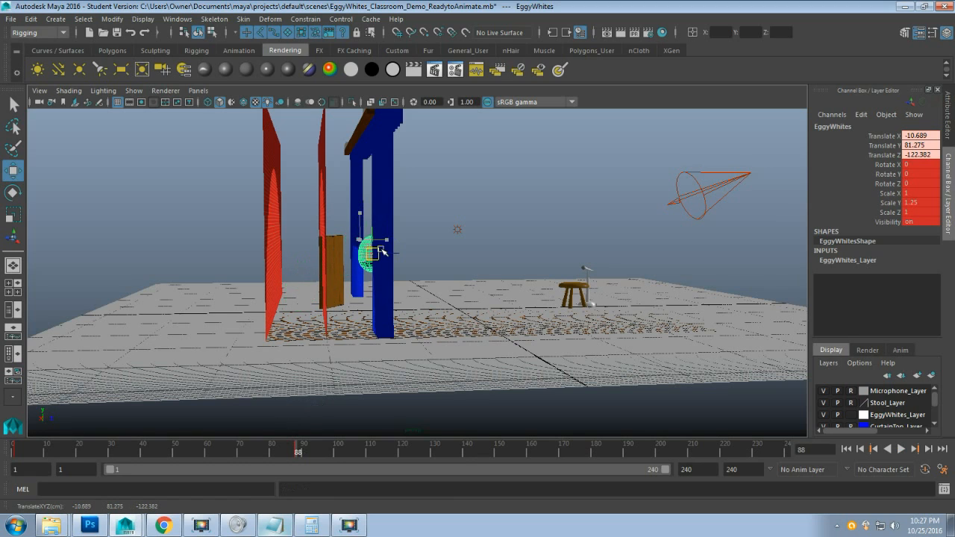
drag(319, 457, 391, 456)
drag(373, 237, 430, 294)
key(s)
- Keyframe the egg's second bounce: about Y 110, Z 19 at frame 161 and about Y 23, Z 87 at frame 198
drag(466, 453, 534, 452)
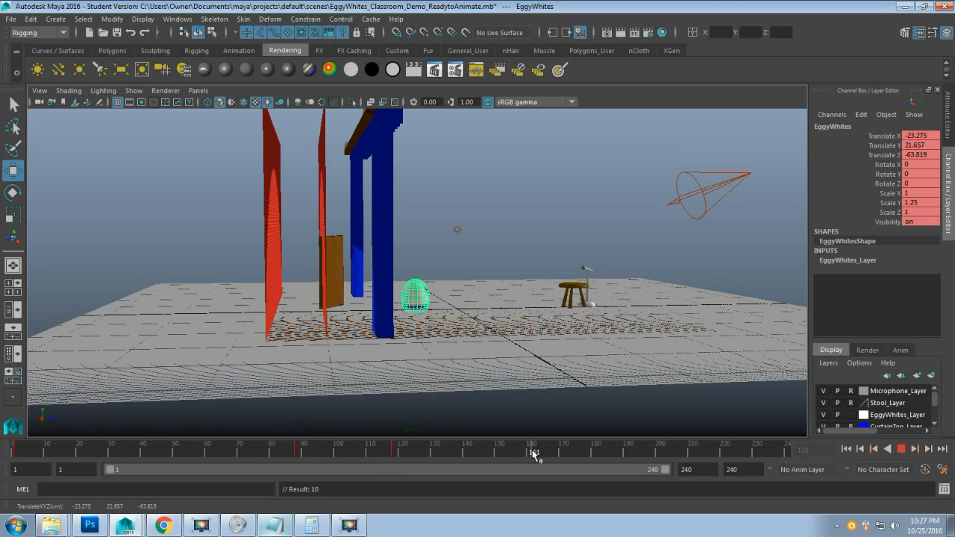
drag(421, 293, 481, 230)
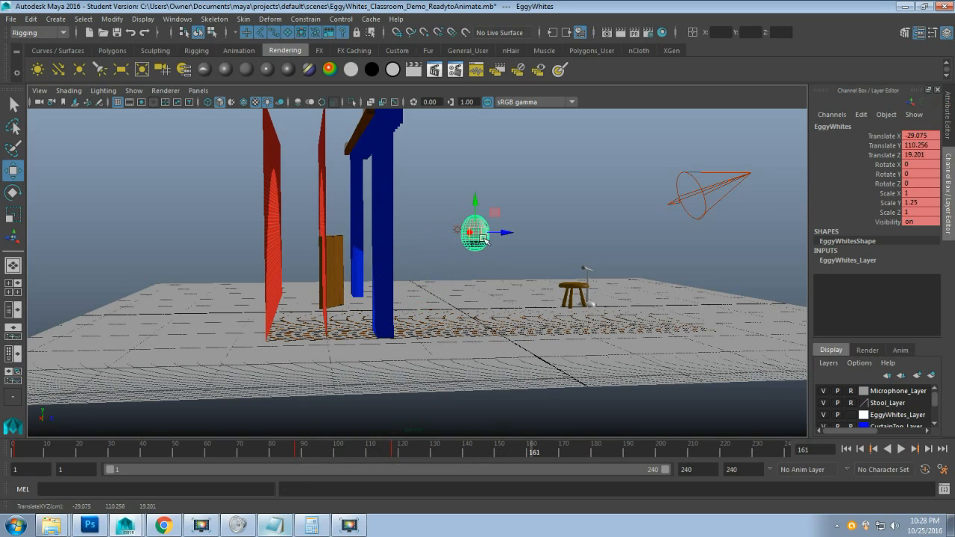
key(s)
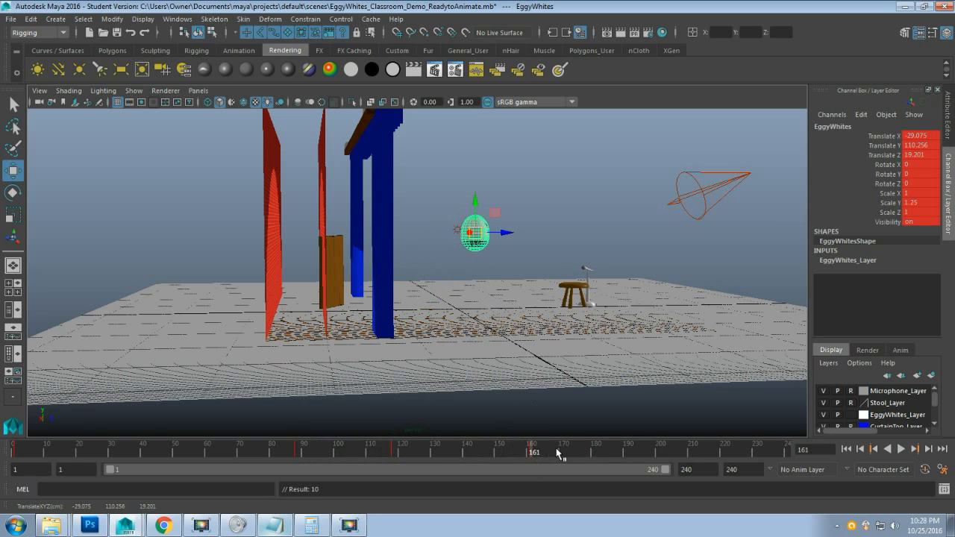
drag(560, 452, 632, 457)
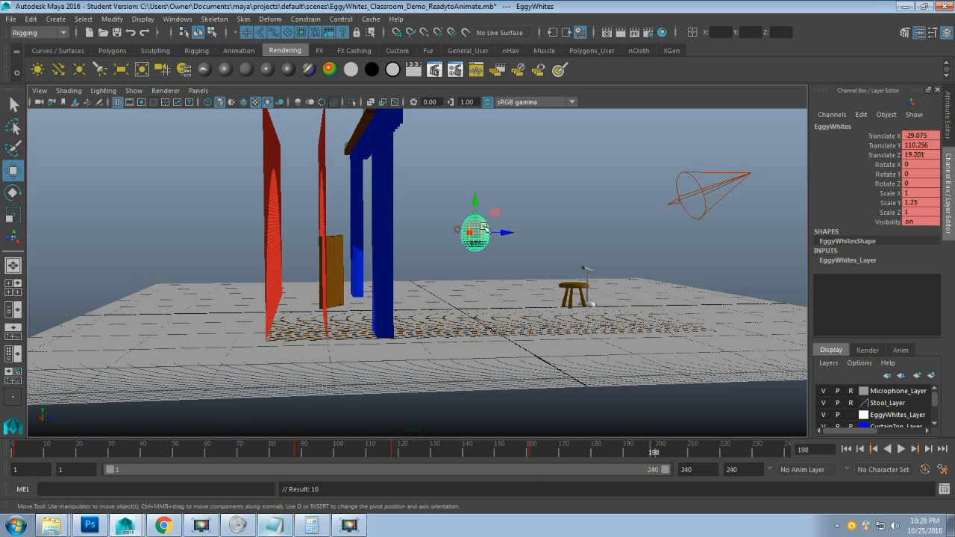
drag(481, 231, 528, 287)
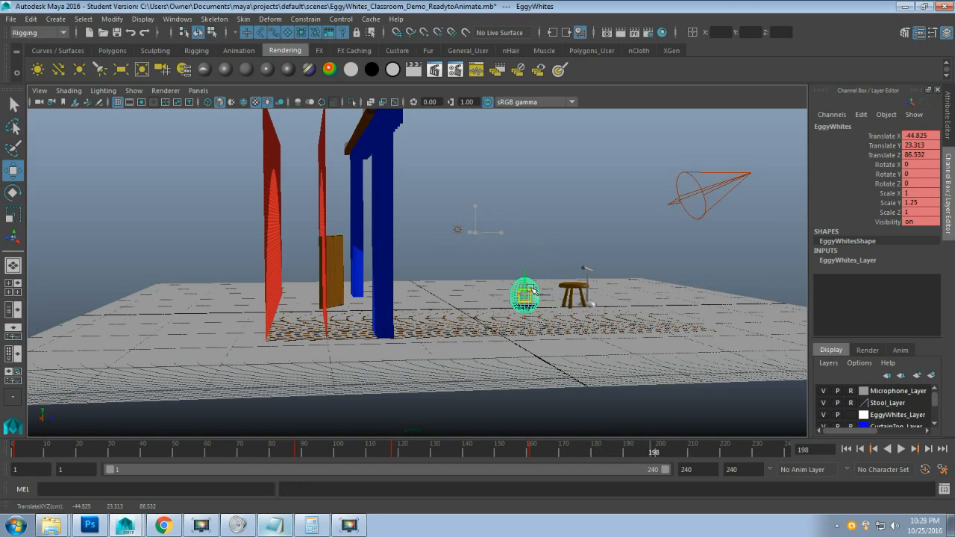
key(s)
- Keyframe the egg above the stool at frame 224, about Y 119 and Z 110, and on the stool at frame 240, about Y 64 and Z 156
key(alt+v)
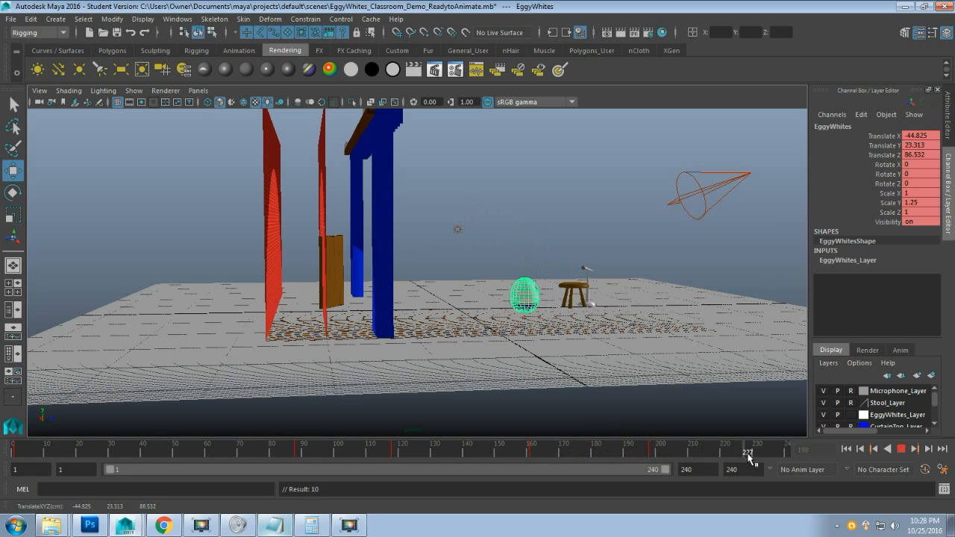
drag(743, 456, 735, 456)
click(525, 293)
drag(533, 292, 547, 222)
key(s)
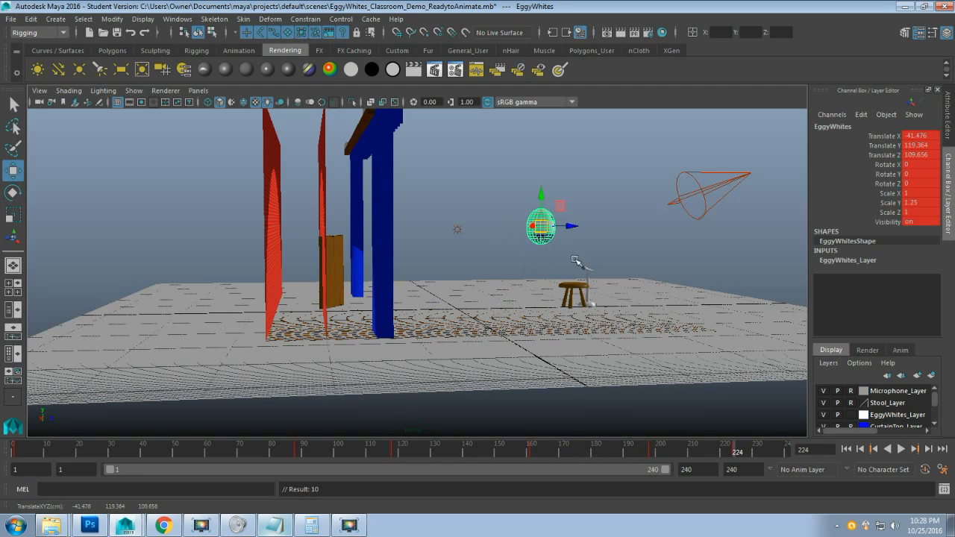
click(784, 452)
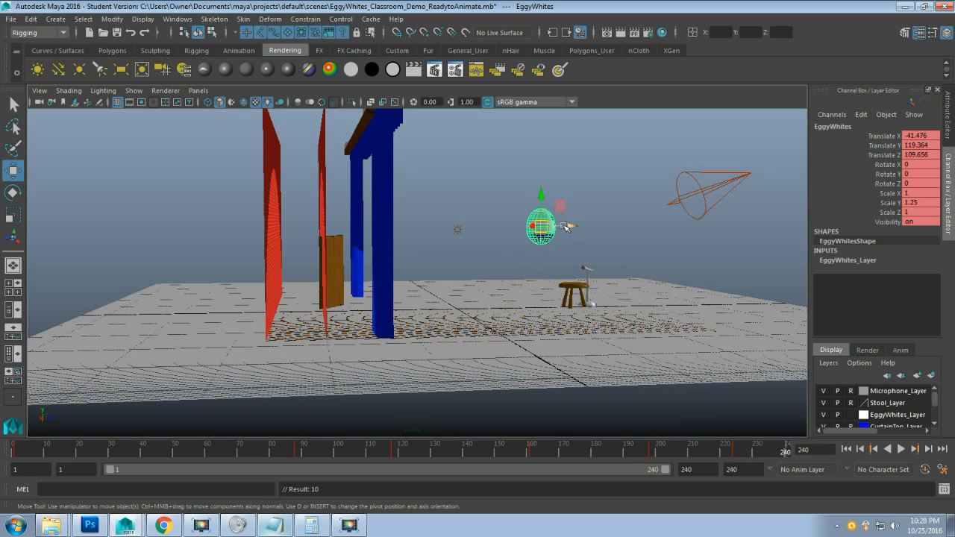
drag(549, 222, 582, 261)
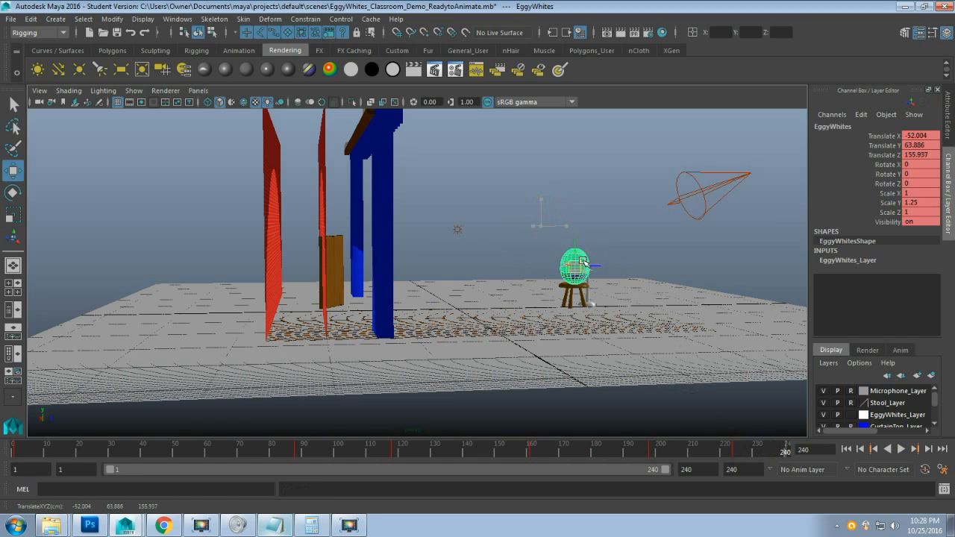
key(s)
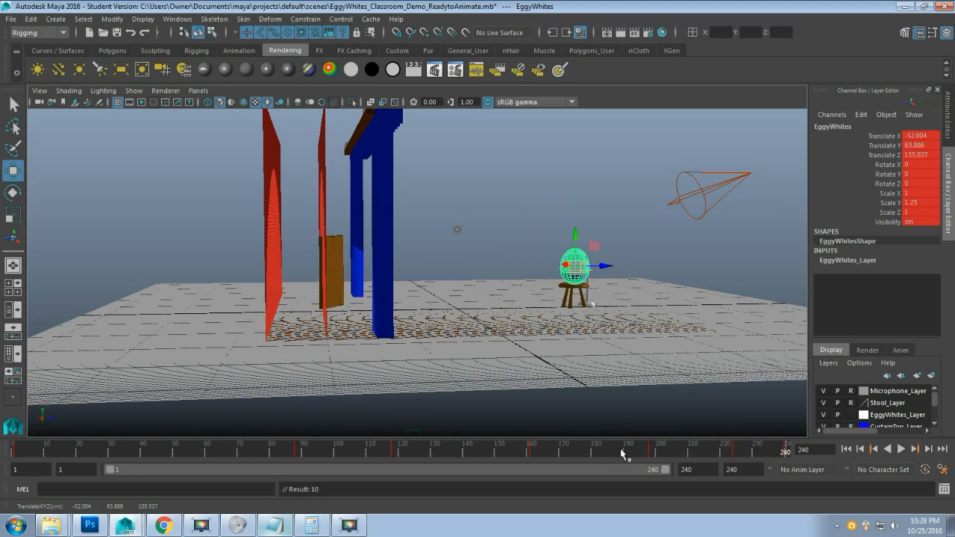
- Play back the egg's bouncing animation to review it, and stop the playback
click(901, 450)
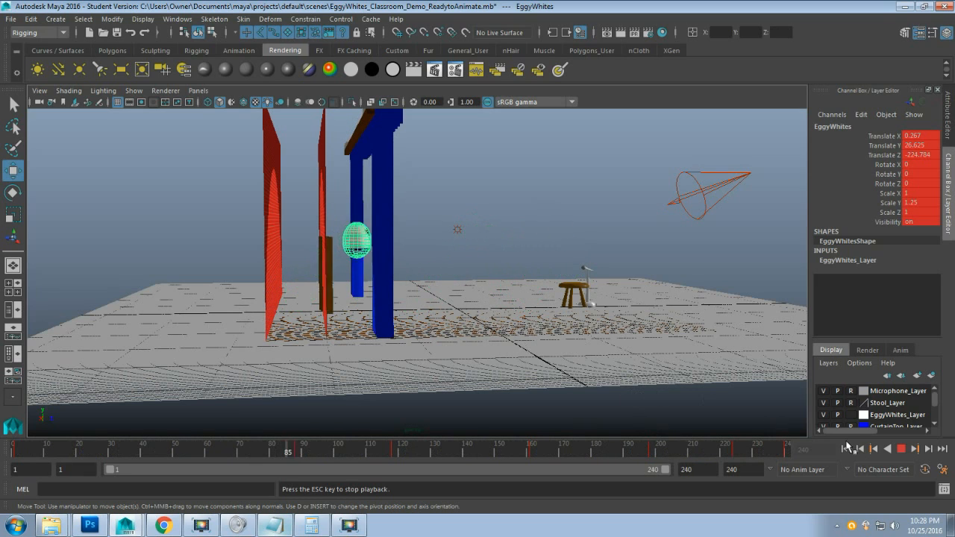
key(Escape)
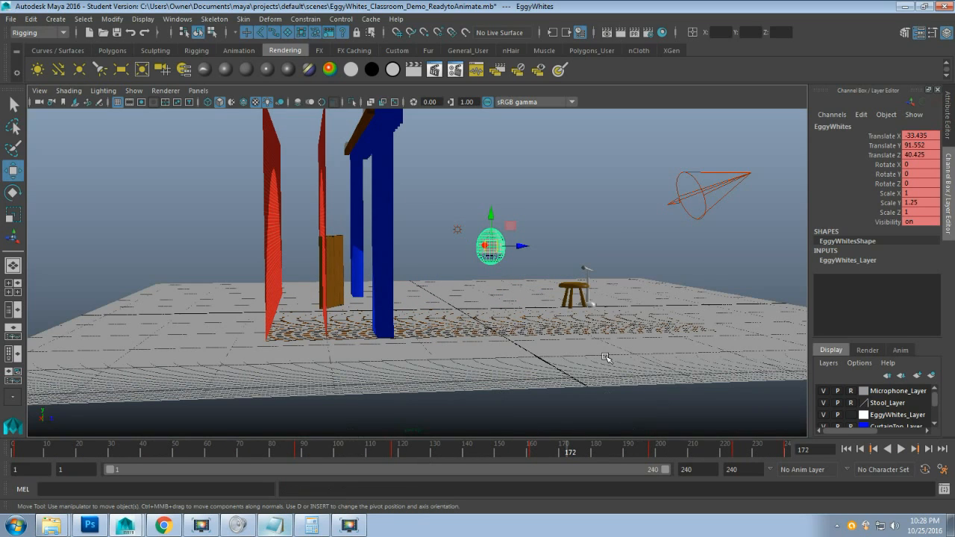
key(alt+space)
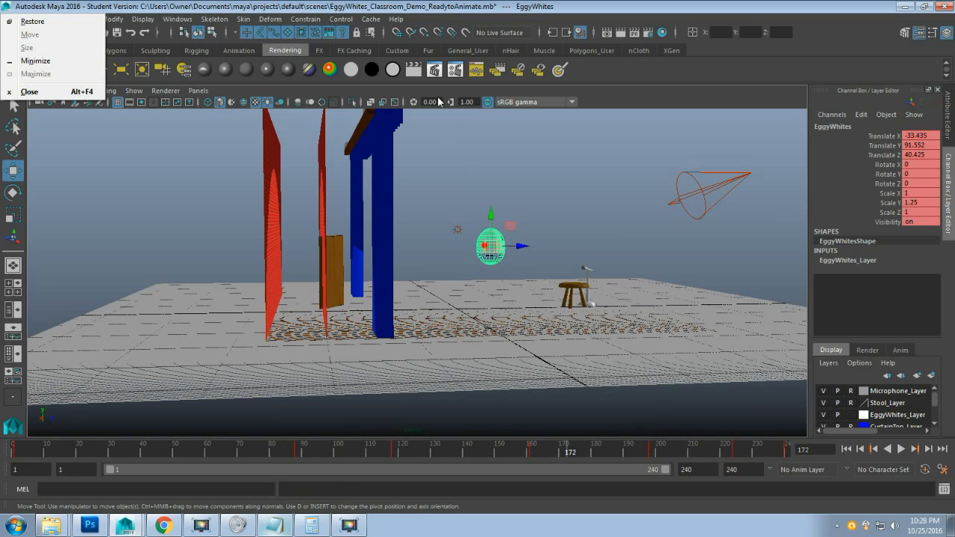
key(Escape)
- Undo all the egg's keyframes and bounce moves, back to its unkeyed starting position between the red walls
key(ctrl+z)
key(ctrl+z)
key(ctrl+z)
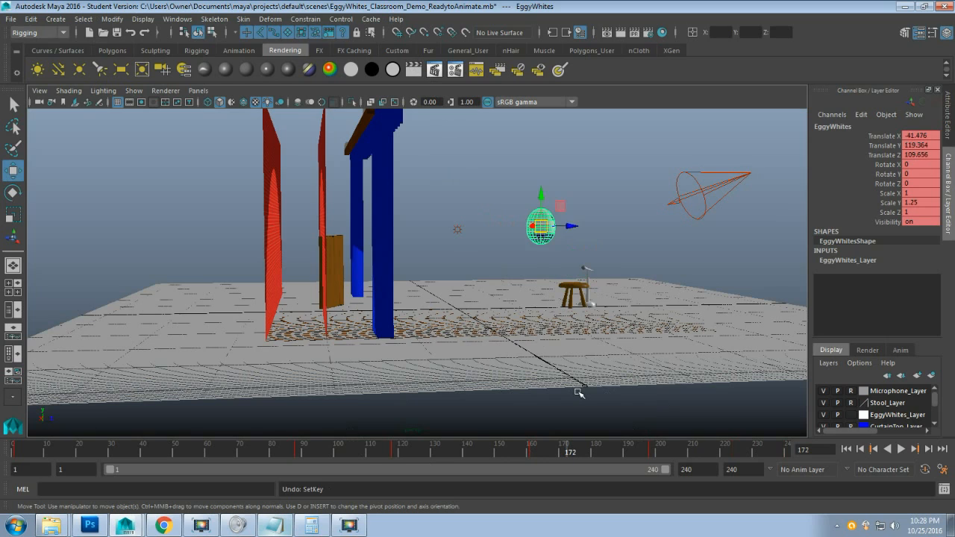
key(ctrl+z)
key(ctrl+z)
key(ctrl+z)
key(ctrl+z)
key(ctrl+z)
key(ctrl+z)
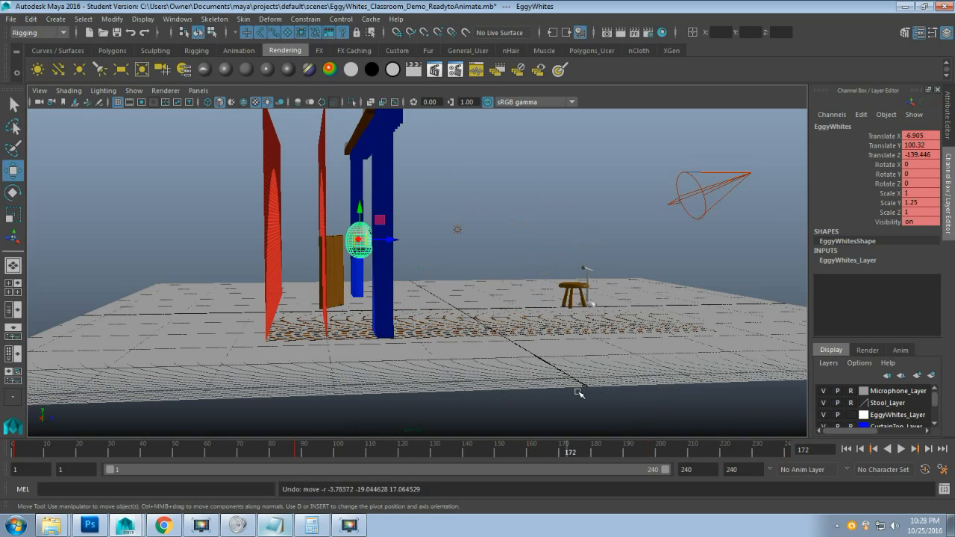
key(ctrl+z)
key(ctrl+z)
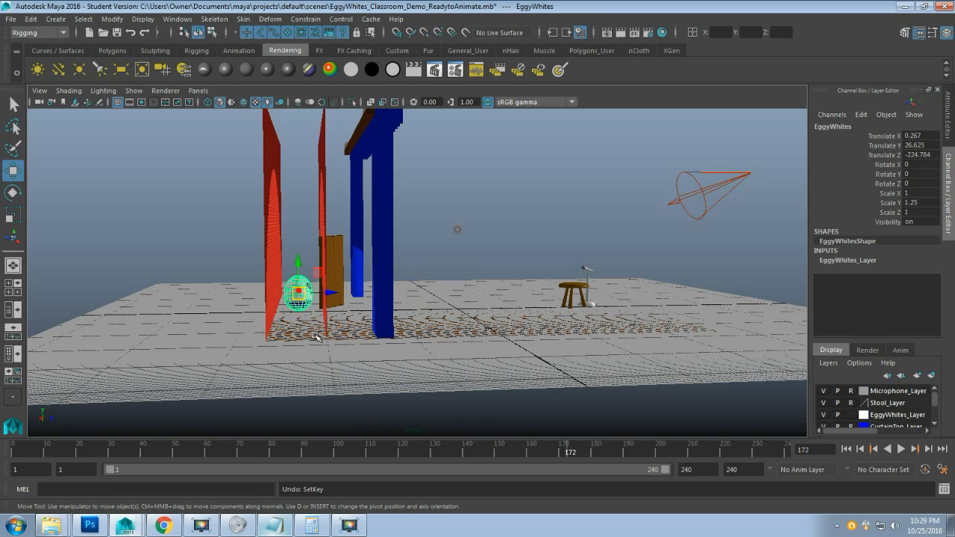
- Set the egg's Translate Z to -235 and Translate Y to 24 so it rests on the floor behind the wall
scroll(315, 337, up, 5)
alt+drag(260, 327, 350, 332)
scroll(383, 314, up, 5)
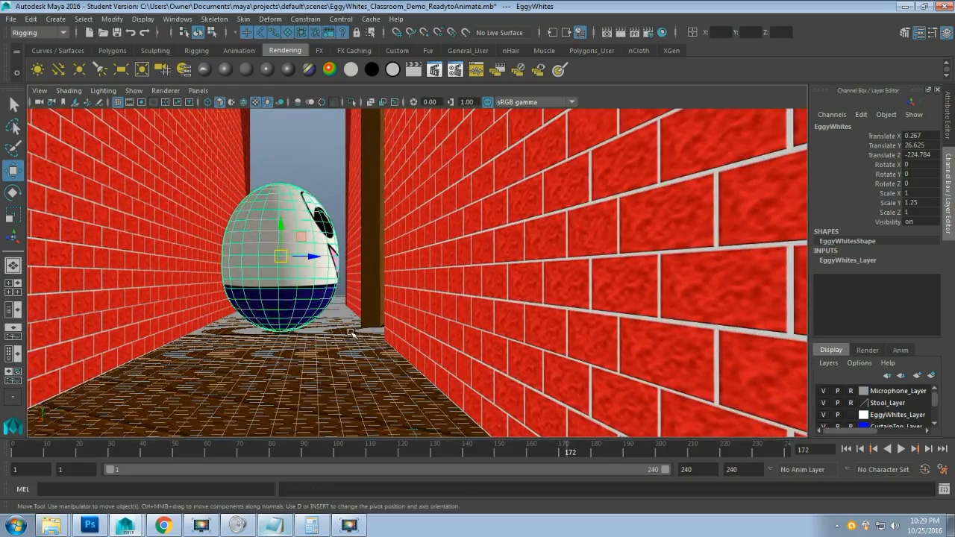
click(925, 155)
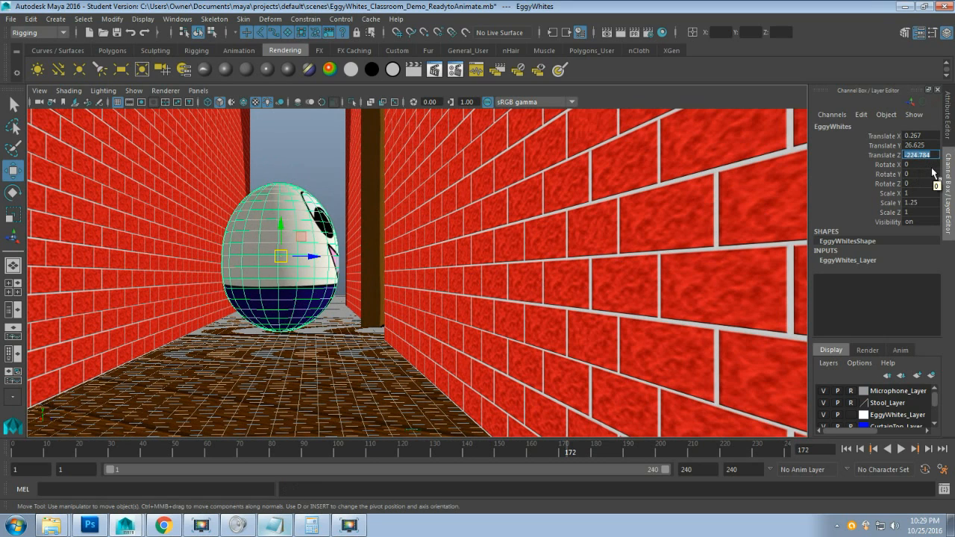
key(BackSpace)
text(-235)
key(Return)
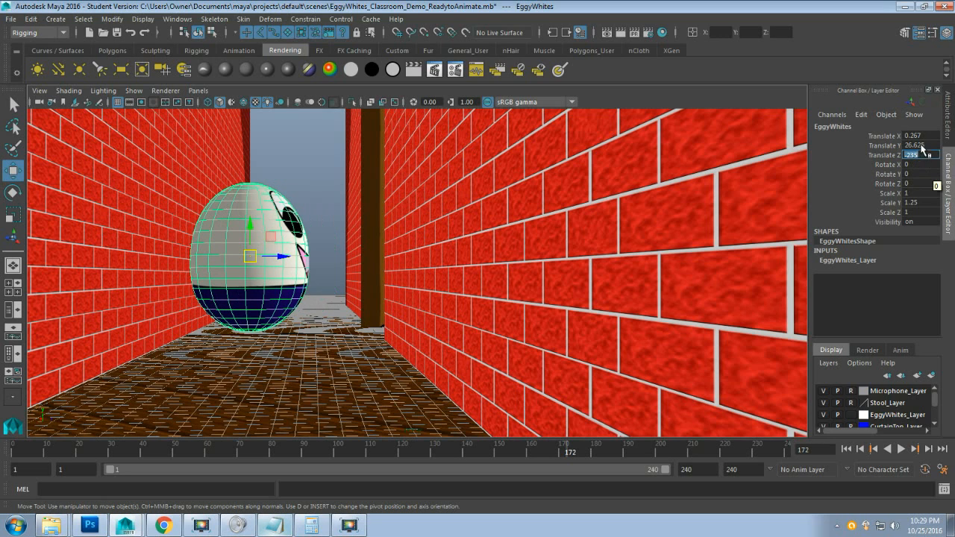
click(920, 146)
text(24)
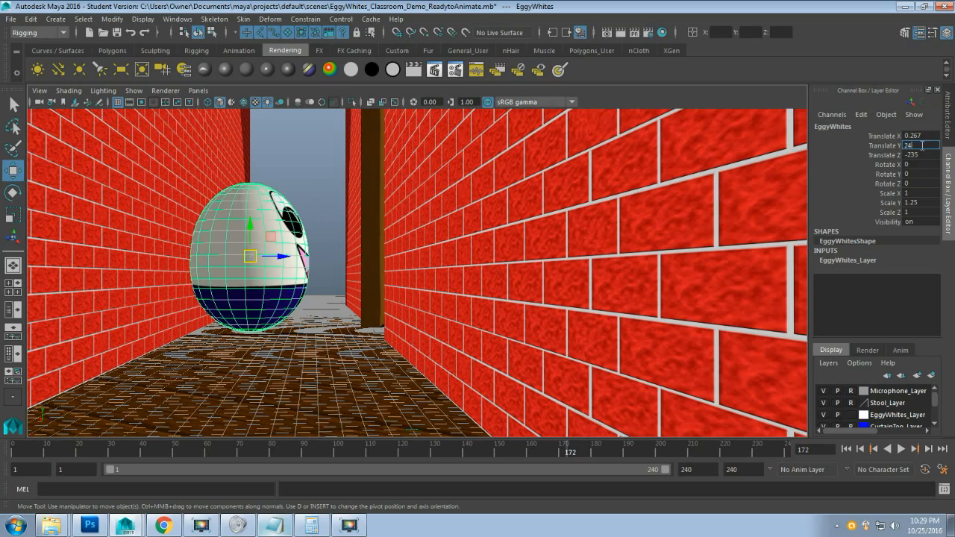
key(Return)
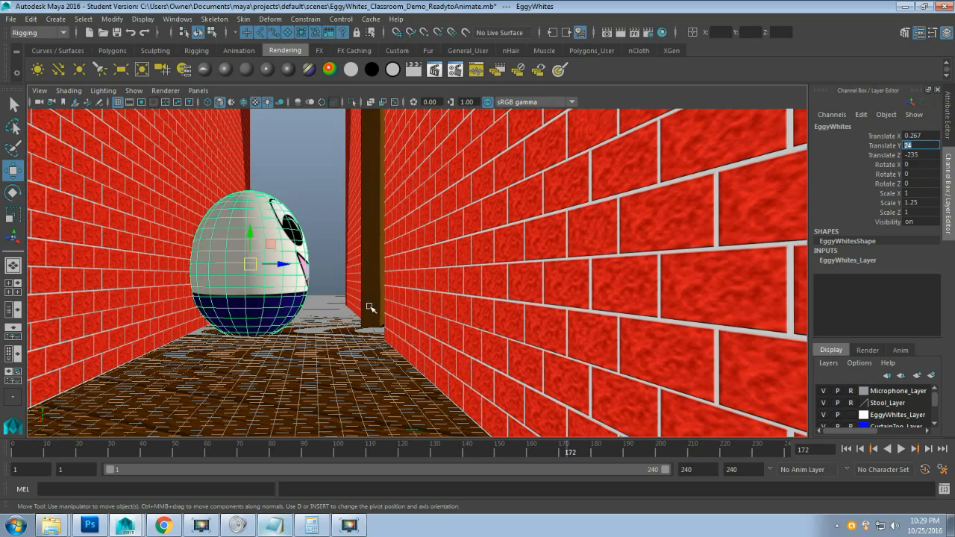
- Lower the egg's pivot point from its centre to near its base, at about Y 3.3
alt+middle_drag(369, 305, 413, 280)
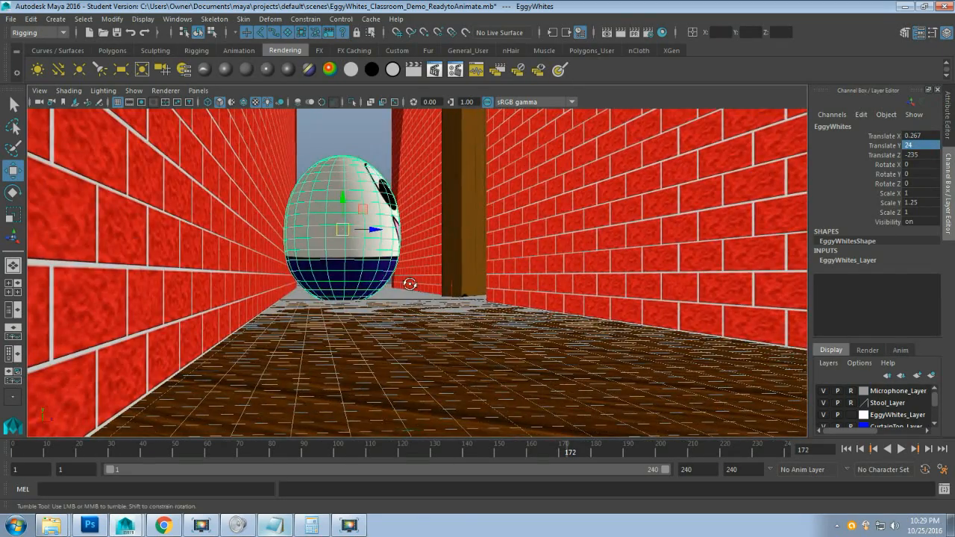
alt+drag(409, 284, 384, 273)
mouse_move(366, 234)
alt+mouse_down()
mouse_move(352, 256)
mouse_move(364, 262)
mouse_move(366, 252)
alt+mouse_up()
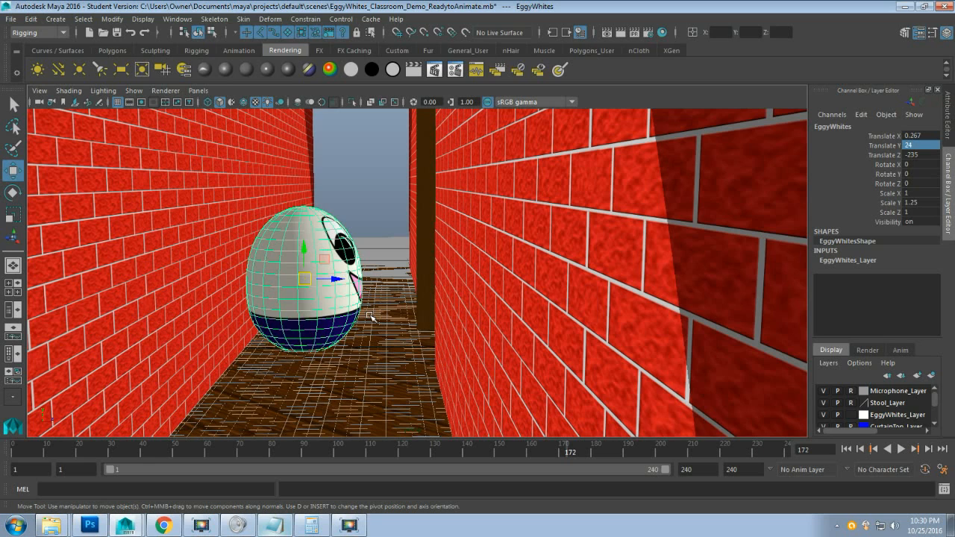
key(d)
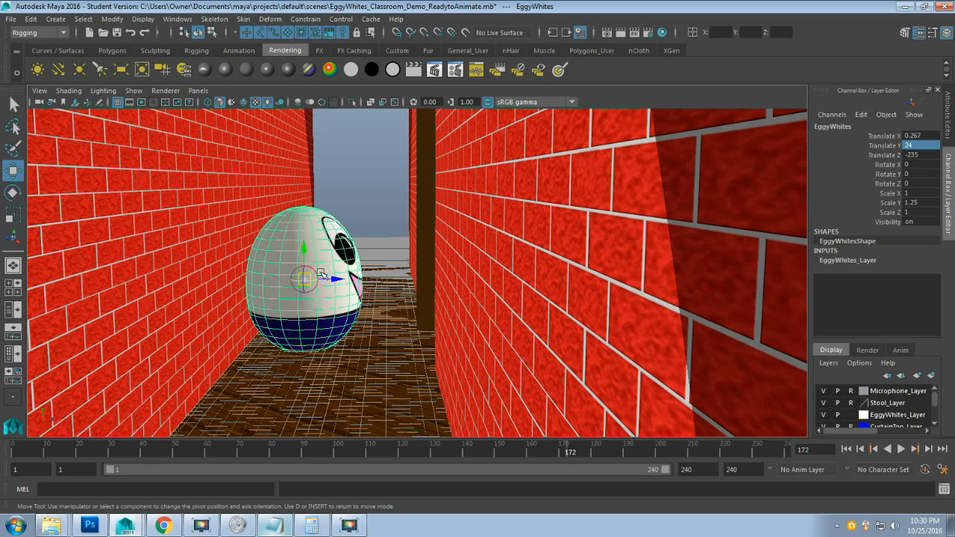
drag(303, 247, 292, 308)
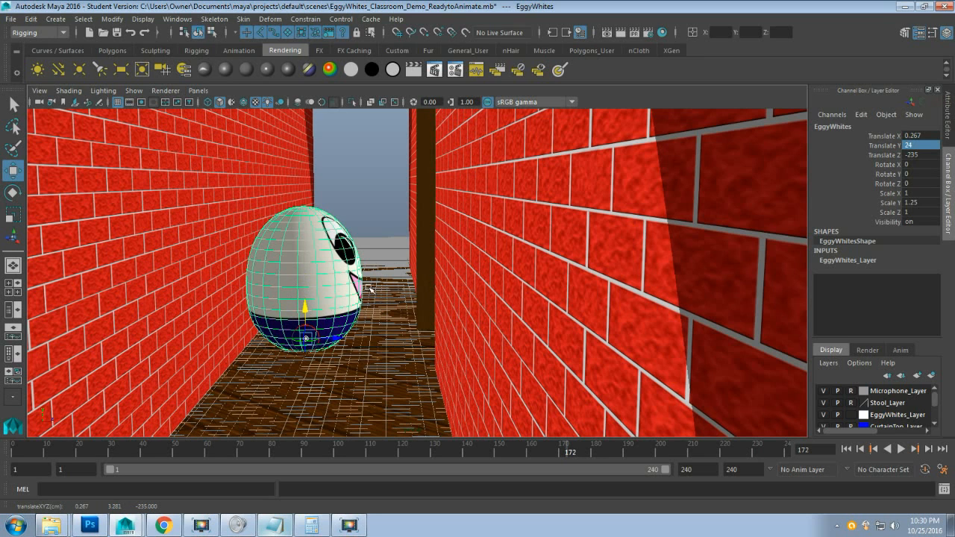
- Fine-tune the egg's pivot in the side view down to the floor line at Y 0, and return to the perspective view
key(space)
key(space)
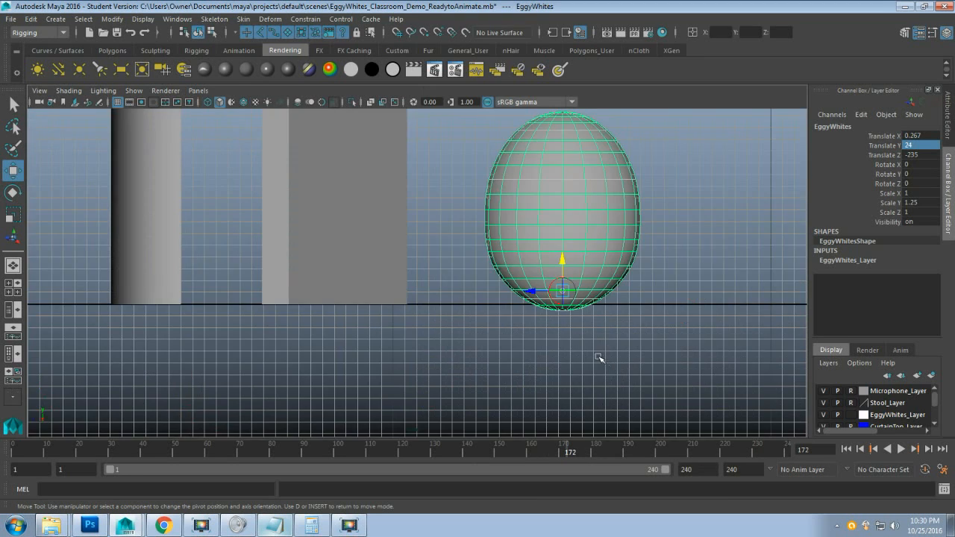
scroll(567, 351, up, 5)
scroll(563, 350, up, 1)
alt+middle_drag(560, 346, 422, 294)
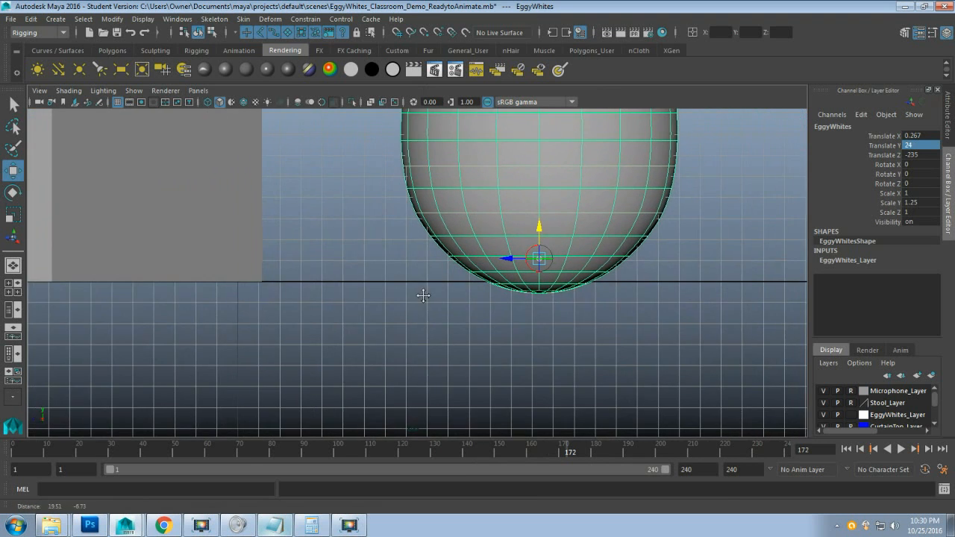
scroll(423, 302, up, 2)
scroll(431, 311, up, 1)
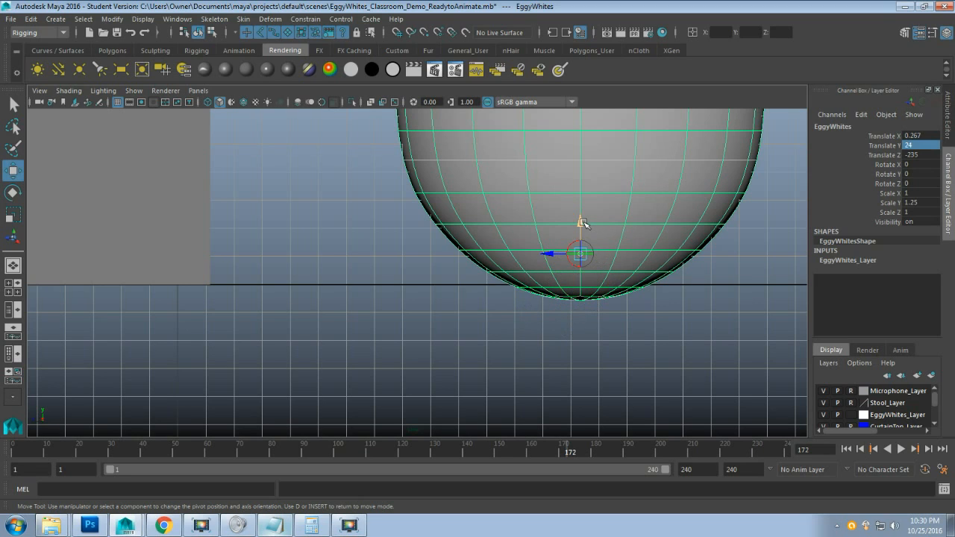
drag(580, 222, 580, 254)
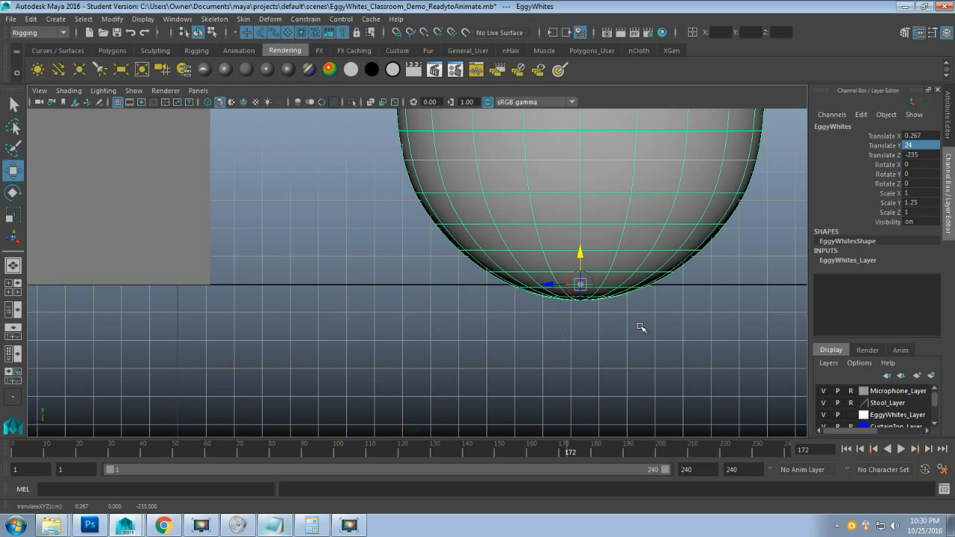
key(x)
mouse_move(581, 284)
mouse_down()
mouse_move(581, 260)
mouse_move(582, 276)
mouse_up()
key(Insert)
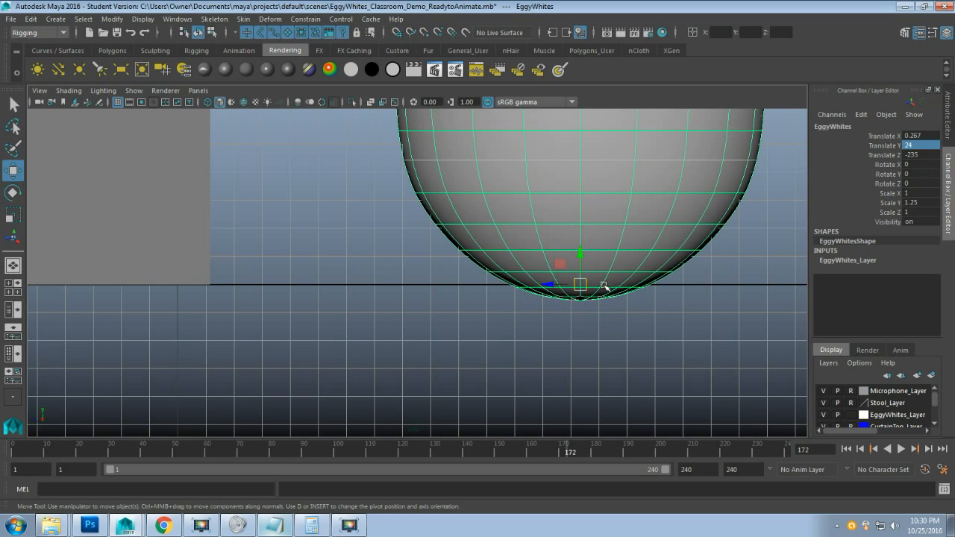
key(space)
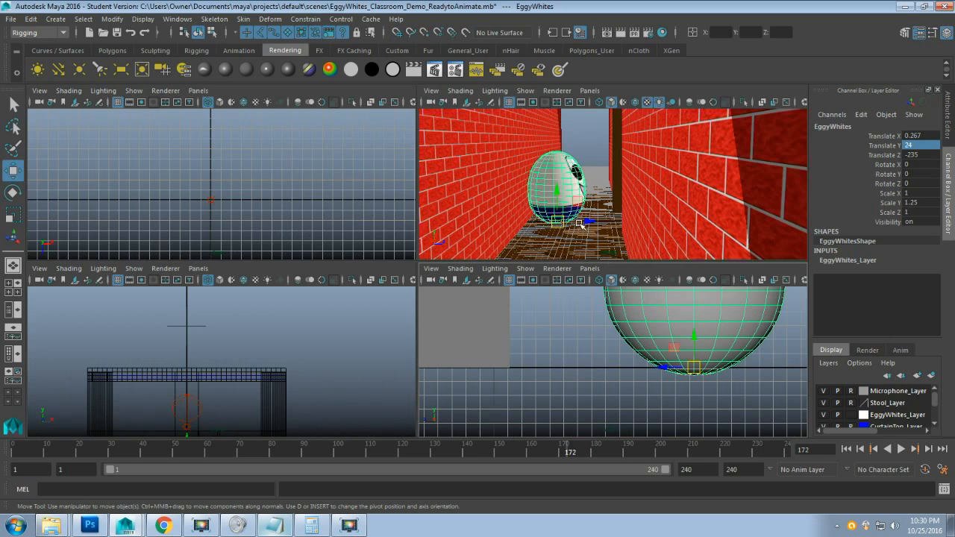
key(space)
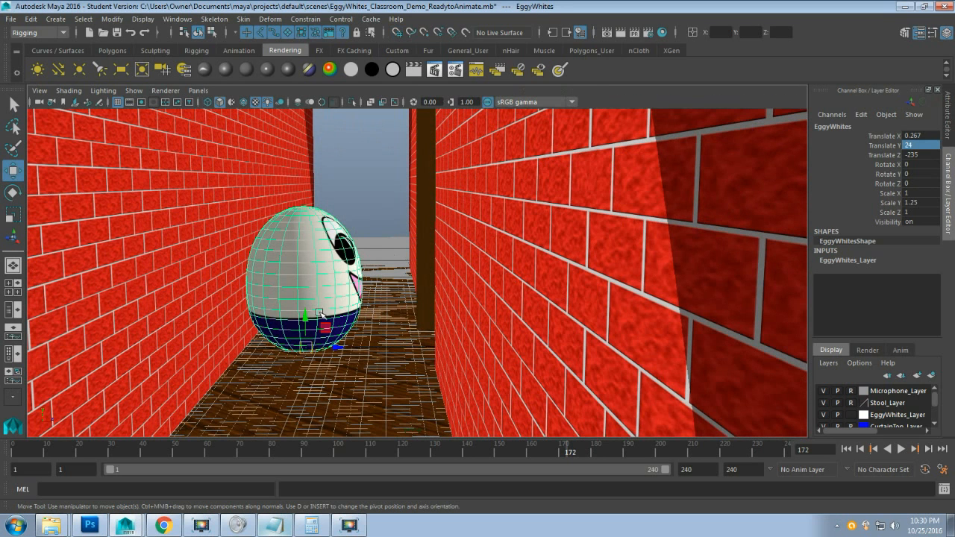
- Test the new pivot by squashing the egg vertically to about 0.936 in Scale Y, and undo the squash
key(r)
mouse_move(305, 314)
mouse_down()
mouse_move(305, 295)
mouse_move(302, 335)
mouse_move(304, 295)
mouse_move(303, 329)
mouse_up()
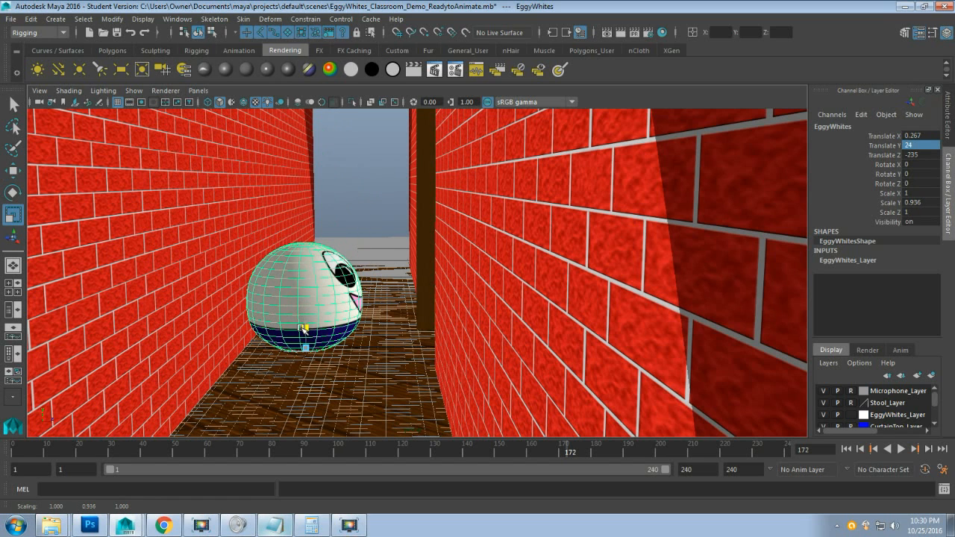
key(ctrl+z)
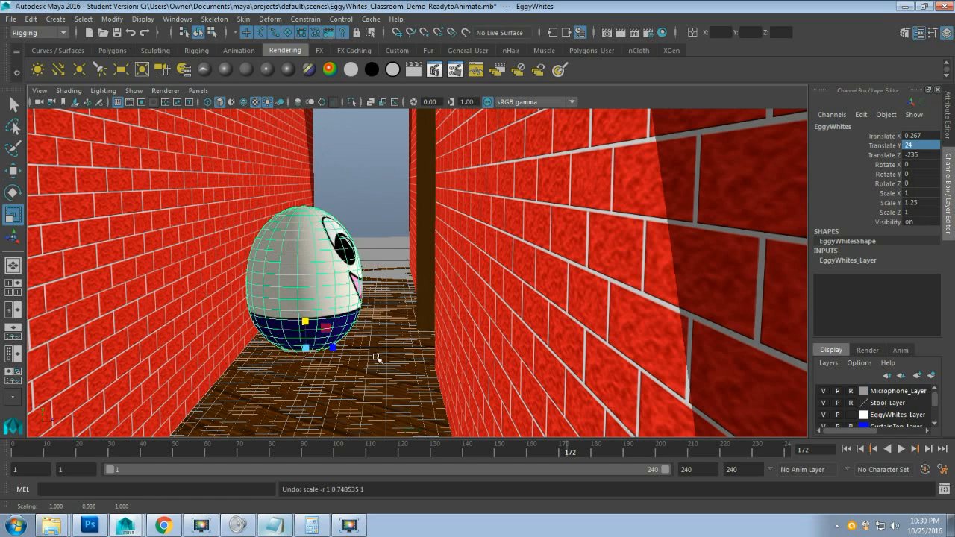
key(w)
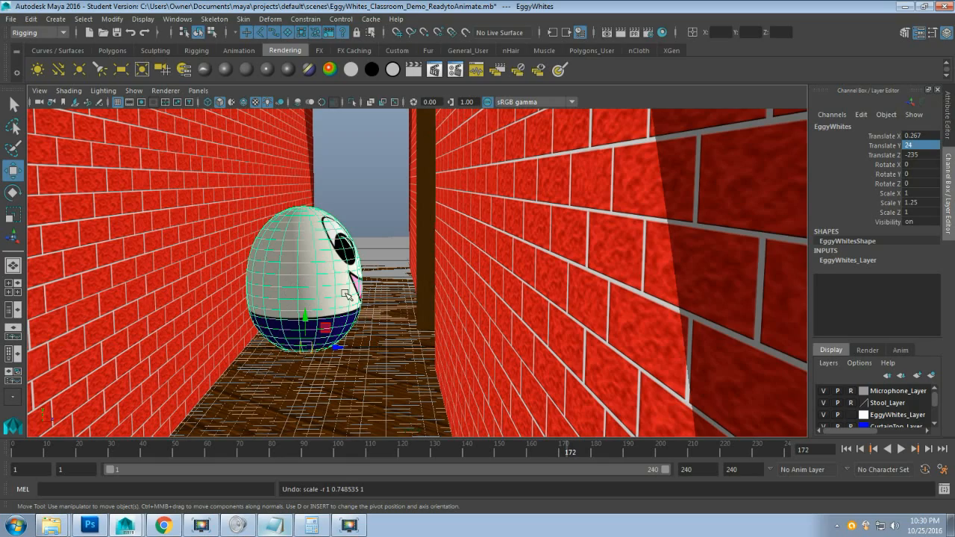
- Scrub the curtain and door animation to frame 88 and key only the egg's Translate Z there
scroll(351, 306, down, 5)
scroll(350, 306, up, 5)
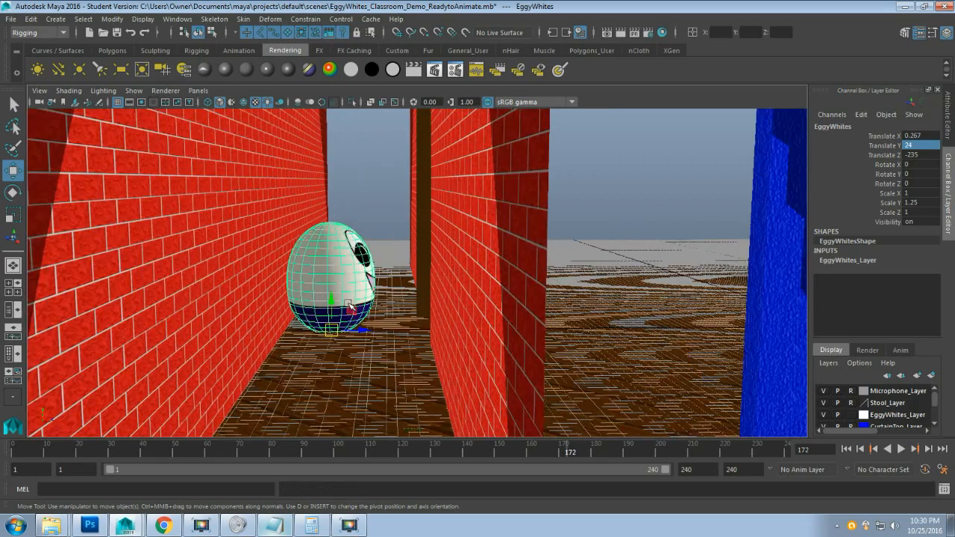
scroll(349, 306, down, 4)
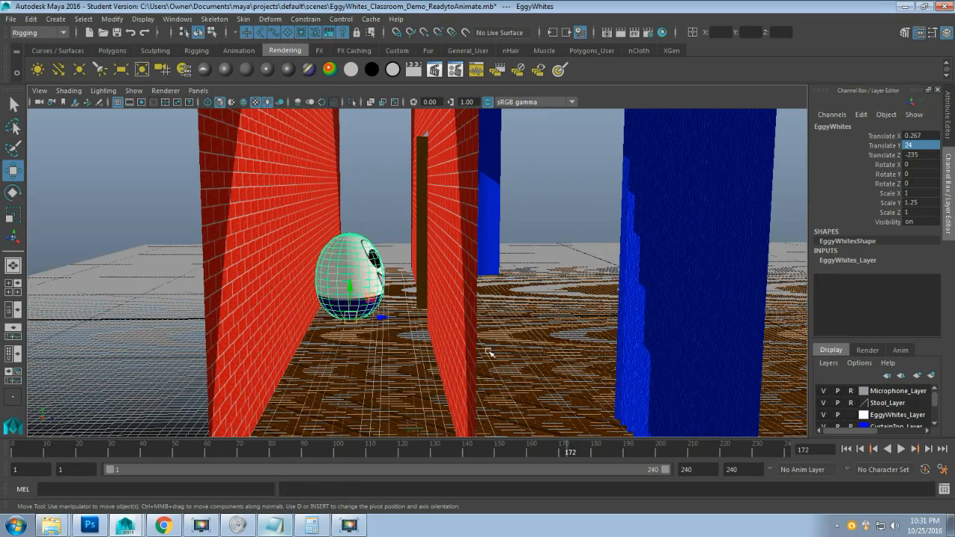
mouse_move(423, 317)
alt+mouse_down()
mouse_move(335, 317)
mouse_move(422, 311)
alt+mouse_up()
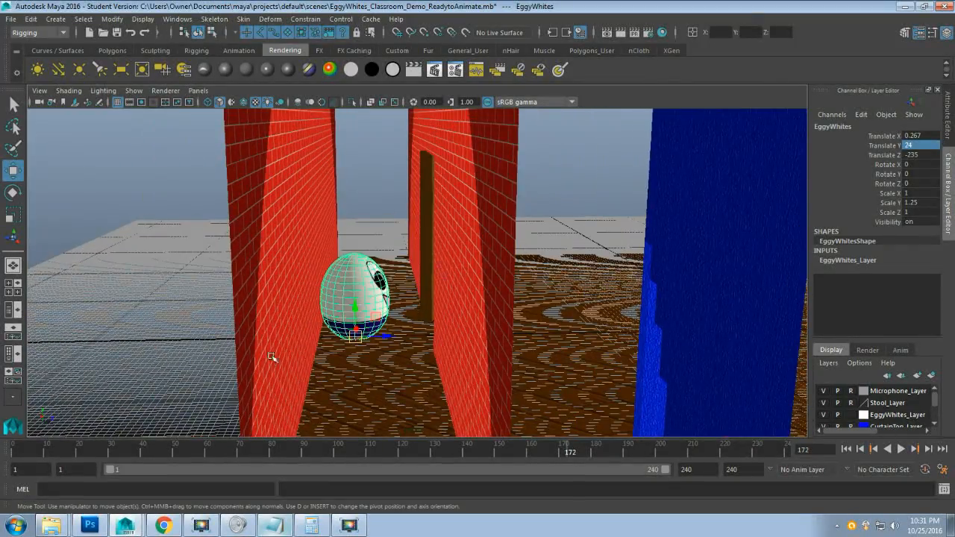
click(116, 447)
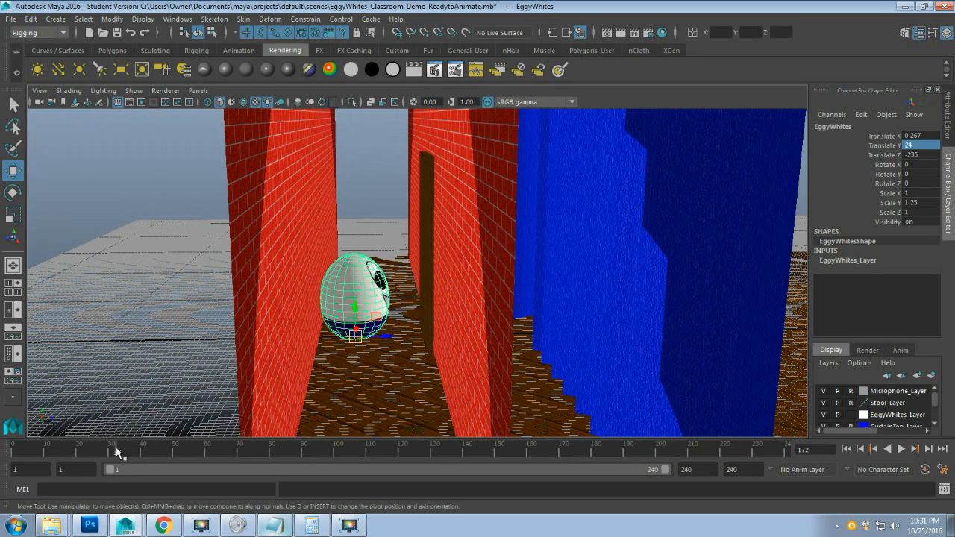
key(alt+v)
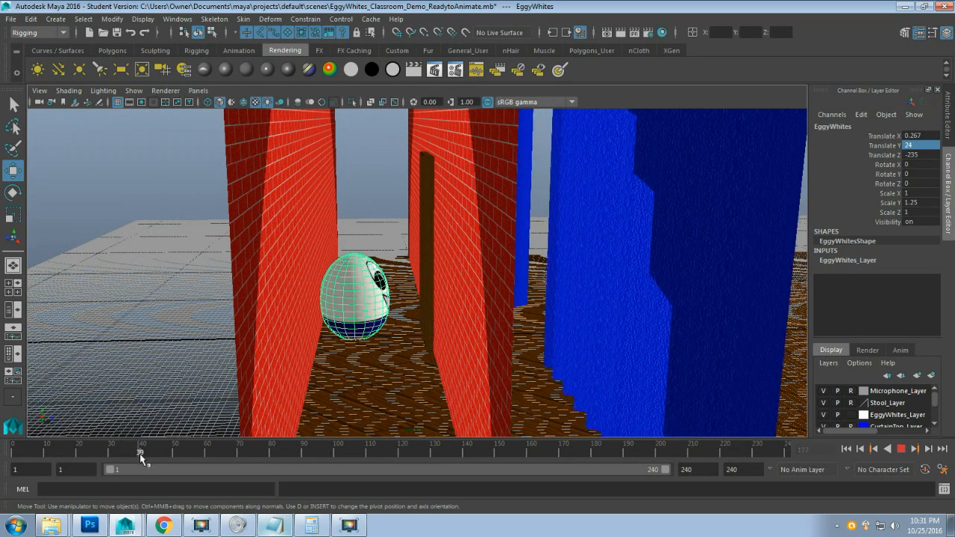
drag(209, 452, 272, 453)
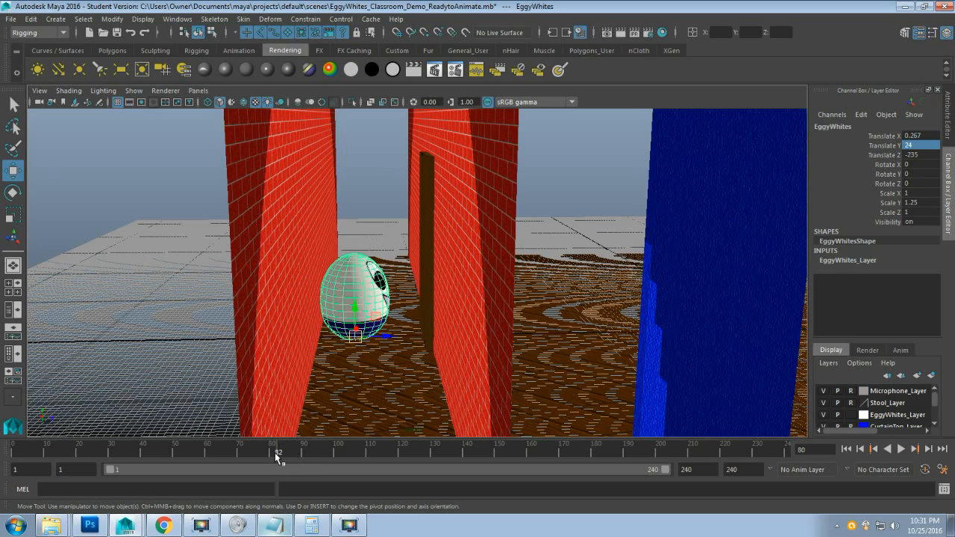
drag(274, 452, 296, 458)
alt+drag(460, 341, 346, 347)
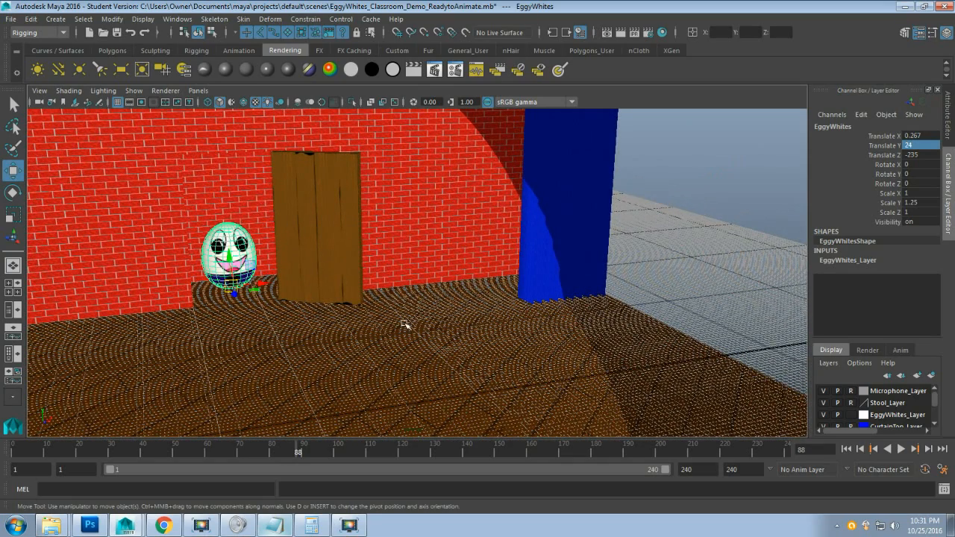
click(873, 157)
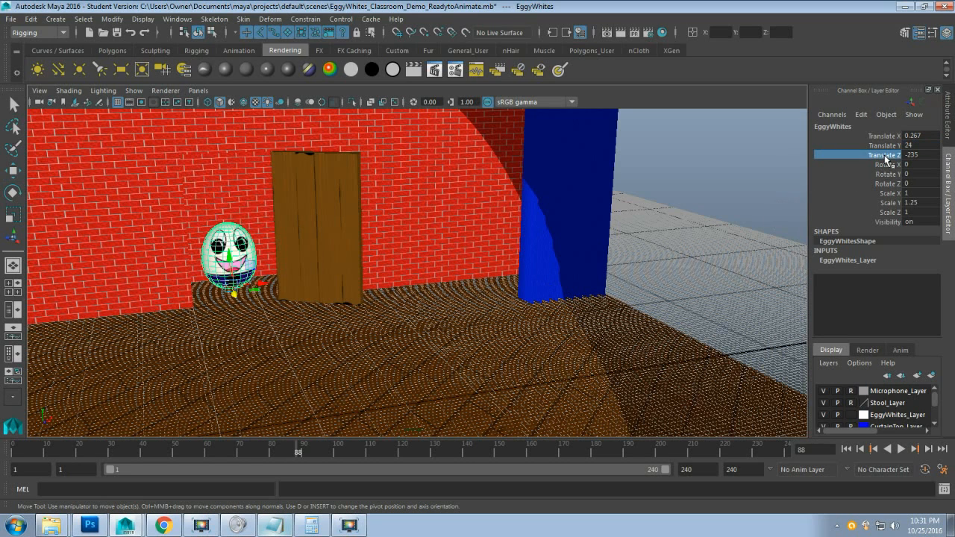
right_click(885, 156)
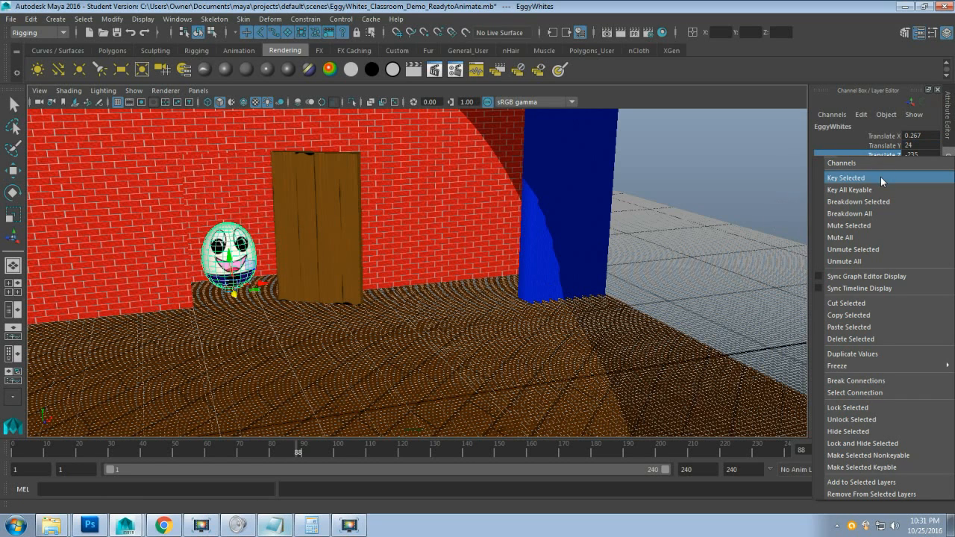
click(880, 177)
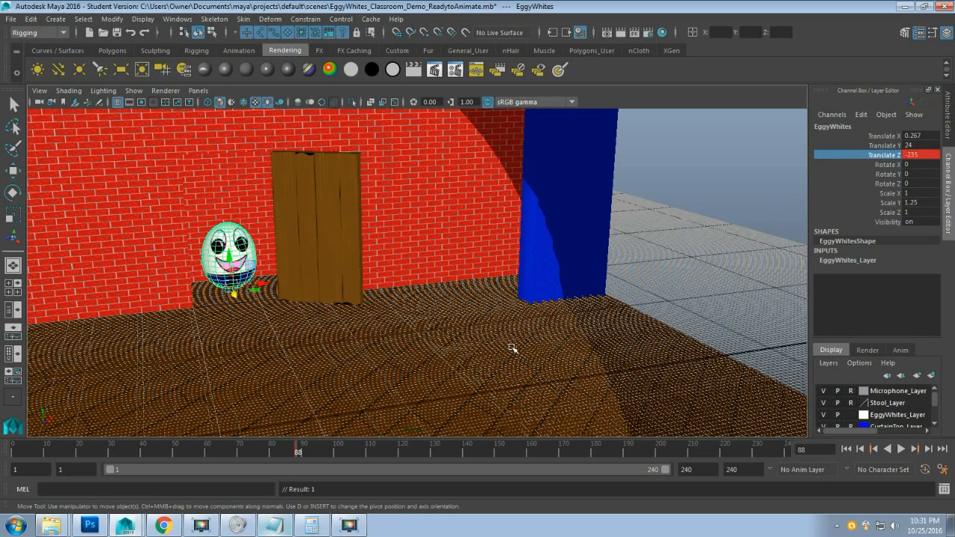
- Scrub back to the start of the timeline and forward to frame 88 to review the curtain and door opening
mouse_move(270, 454)
mouse_down()
mouse_move(25, 452)
mouse_move(96, 455)
mouse_move(83, 451)
mouse_up()
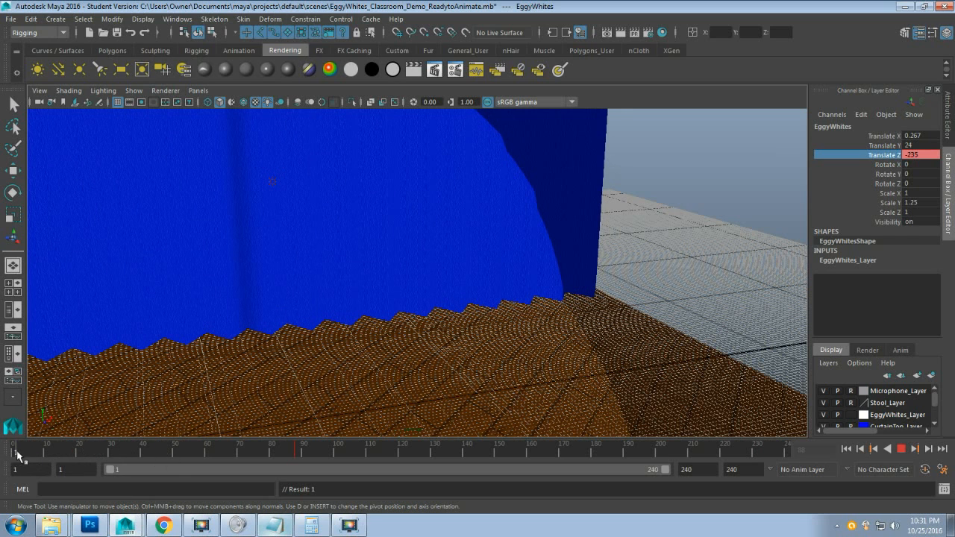
drag(17, 452, 20, 453)
drag(97, 450, 293, 454)
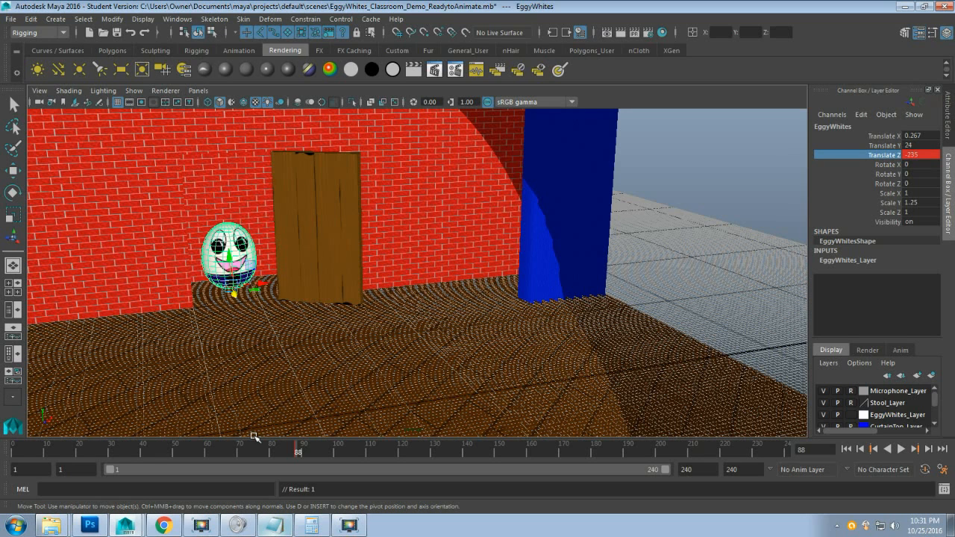
- Switch to Photoshop, hide the EggyWhites_StoryBoard_03 layer to view the shot 1.4 storyboard, and return to the egg in Maya
click(89, 525)
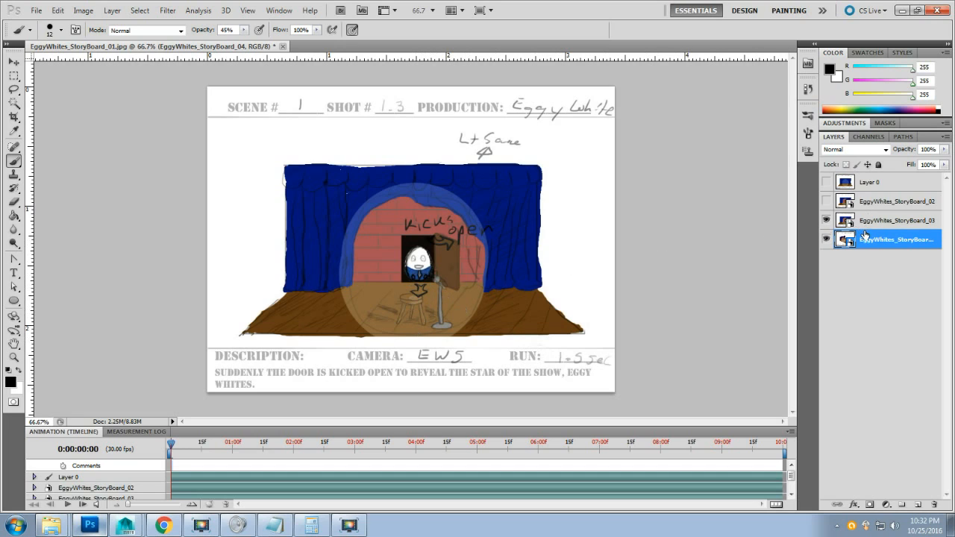
click(826, 221)
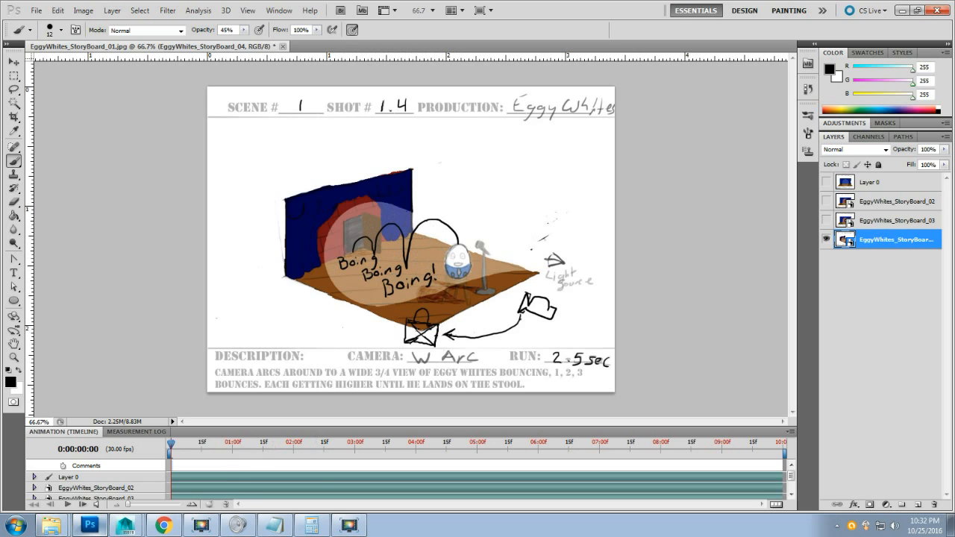
mouse_move(125, 525)
click(133, 505)
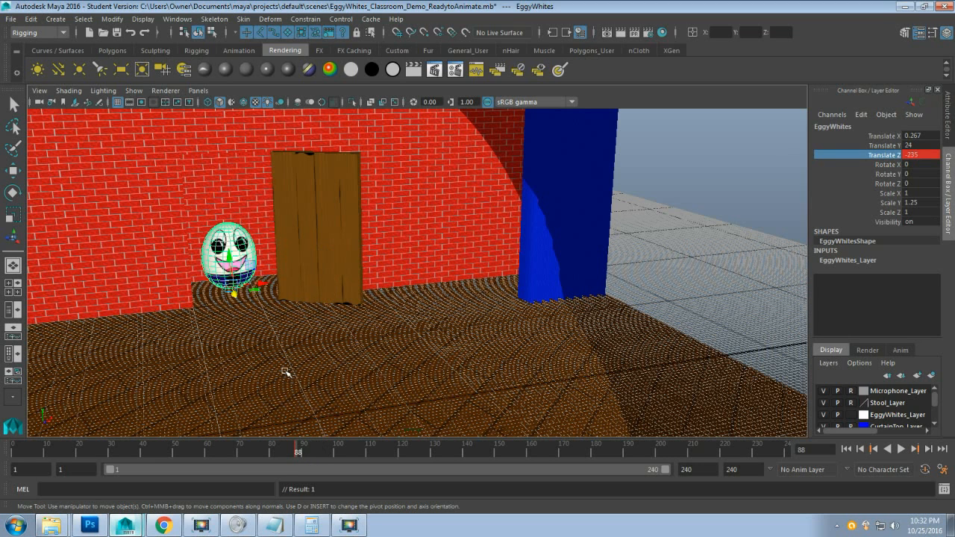
scroll(275, 349, down, 2)
alt+drag(274, 349, 370, 334)
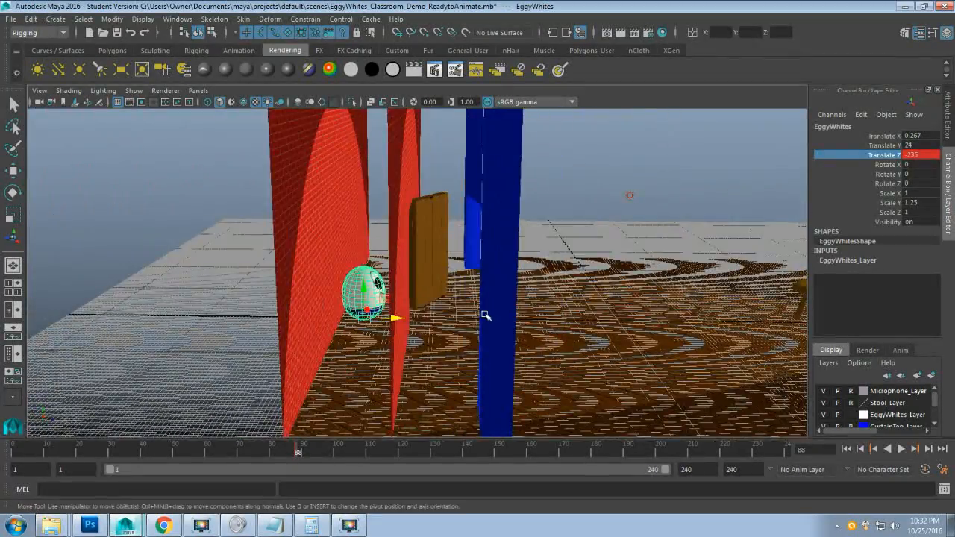
- Scrub from frame 88 to frame 240 and back to examine the range available for the egg's travel
alt+drag(485, 315, 346, 306)
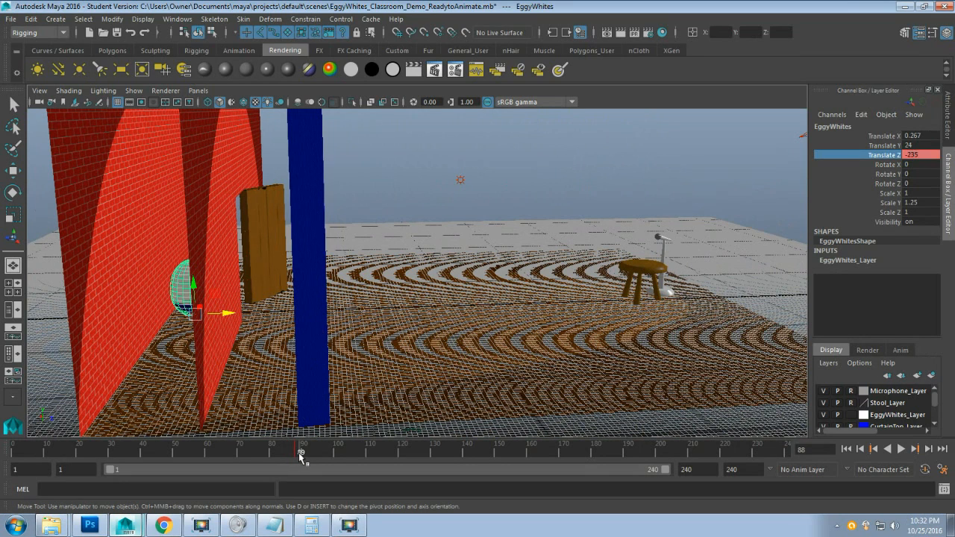
key(alt+v)
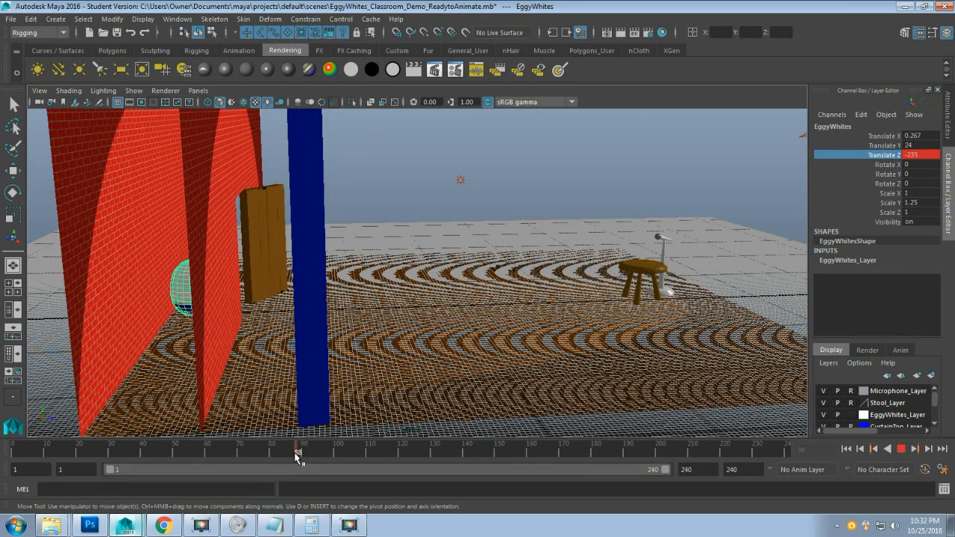
mouse_move(296, 457)
mouse_down()
mouse_move(534, 456)
mouse_move(685, 477)
mouse_move(813, 478)
mouse_up()
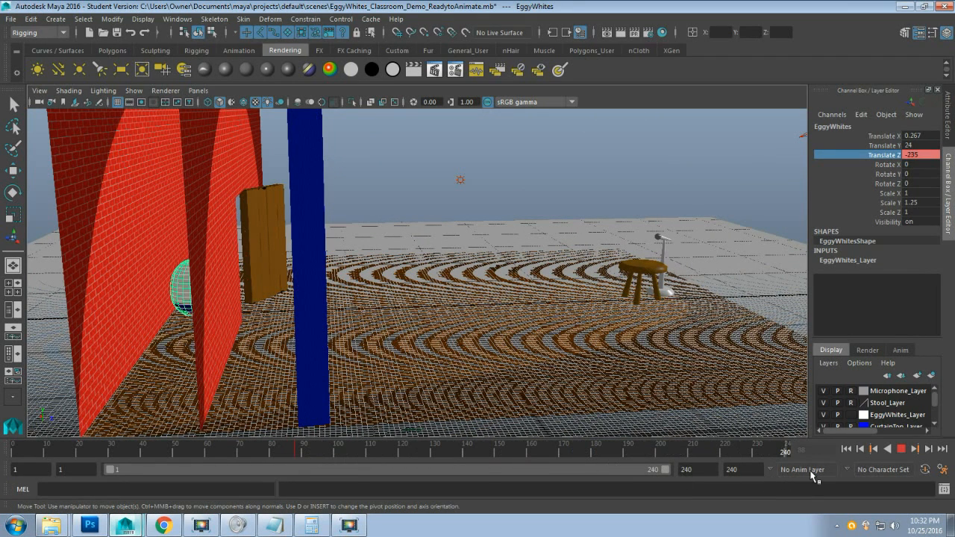
key(alt+v)
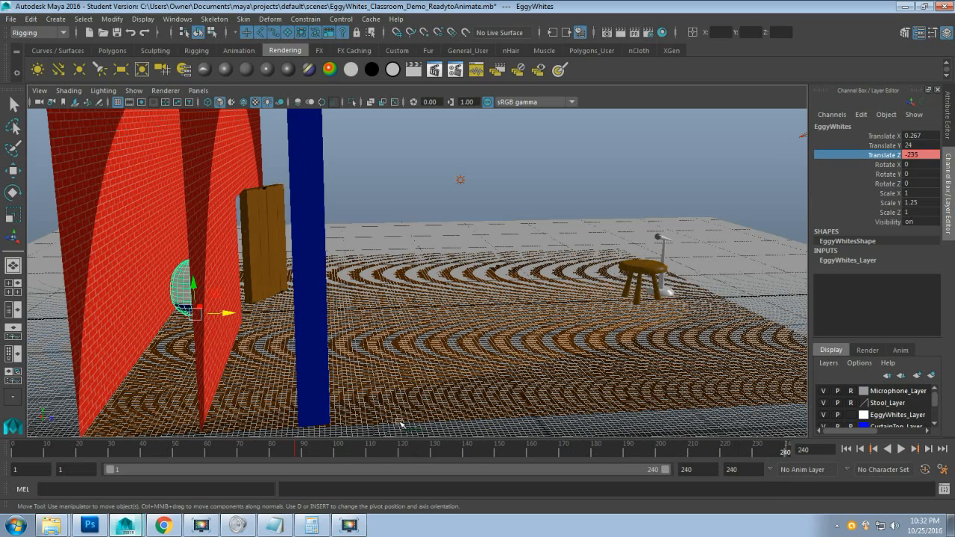
click(298, 450)
click(297, 456)
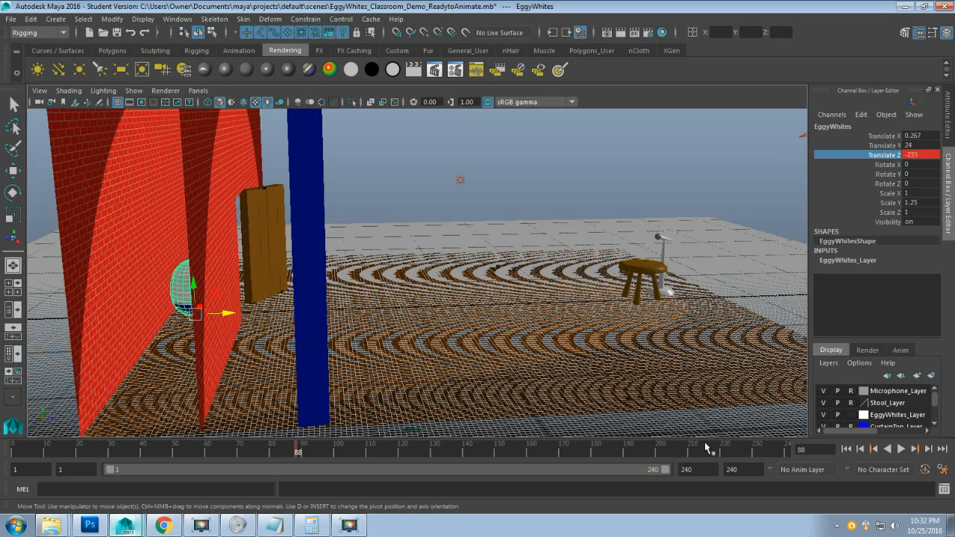
- Try moving the egg about 409 units in Z toward the stool at frame 240, undo it, and return to frame 88
click(791, 454)
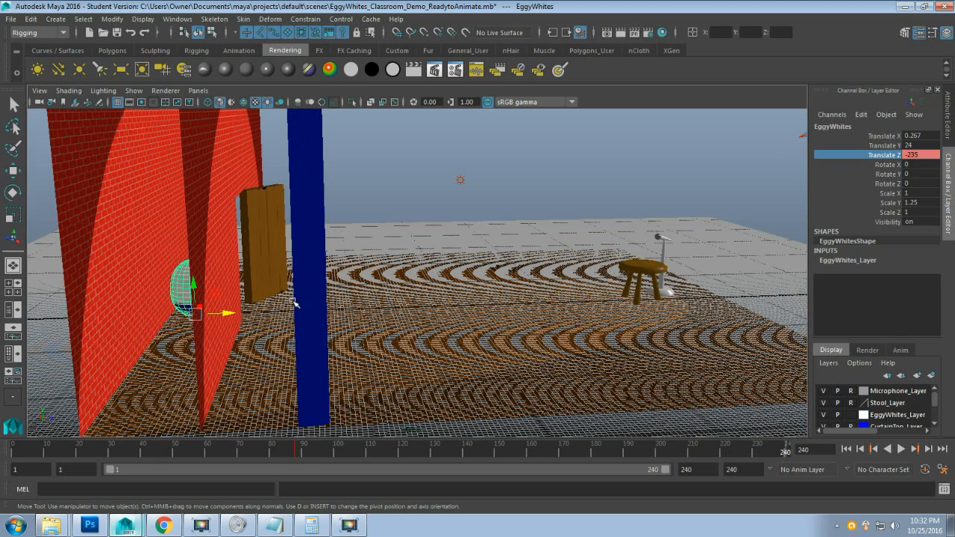
key(ctrl+z)
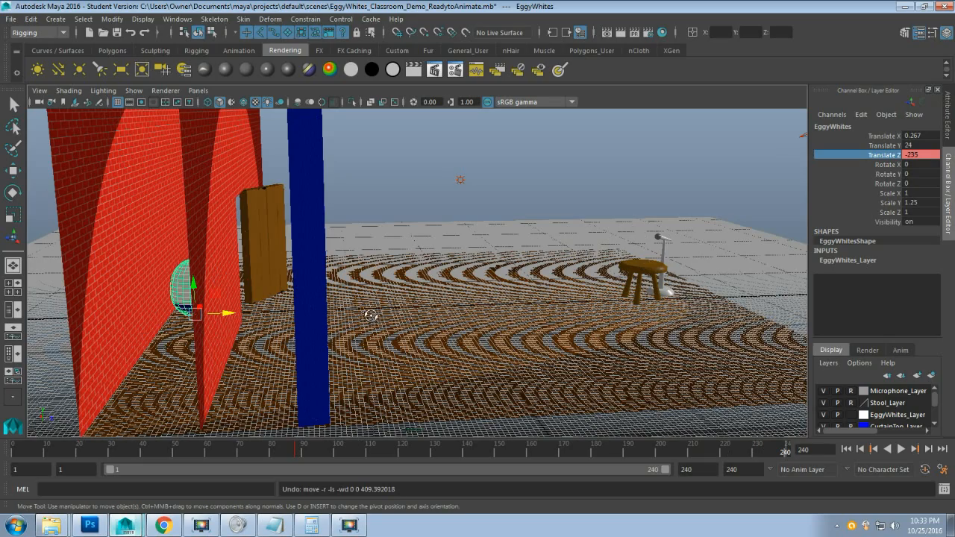
alt+drag(370, 317, 271, 321)
scroll(272, 323, up, 4)
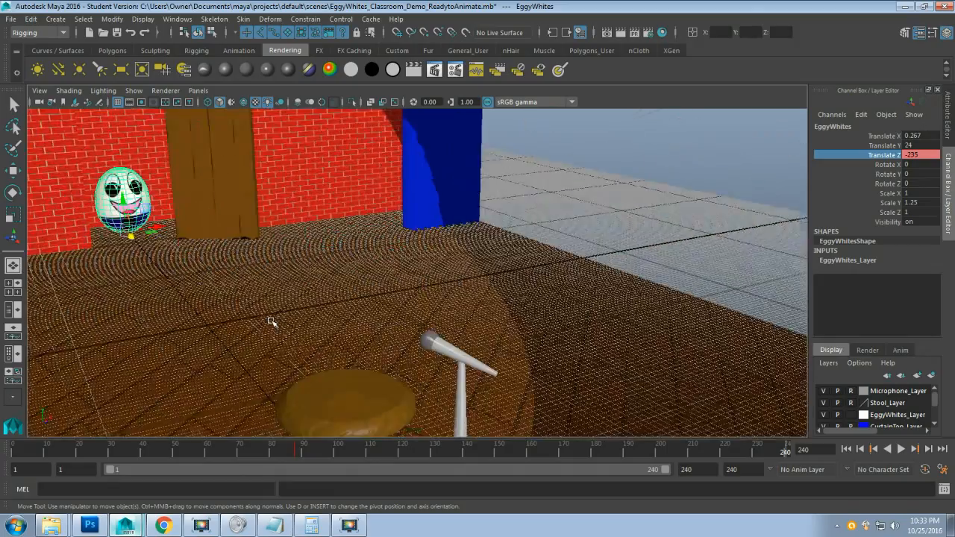
alt+middle_drag(273, 324, 473, 392)
alt+drag(398, 368, 390, 368)
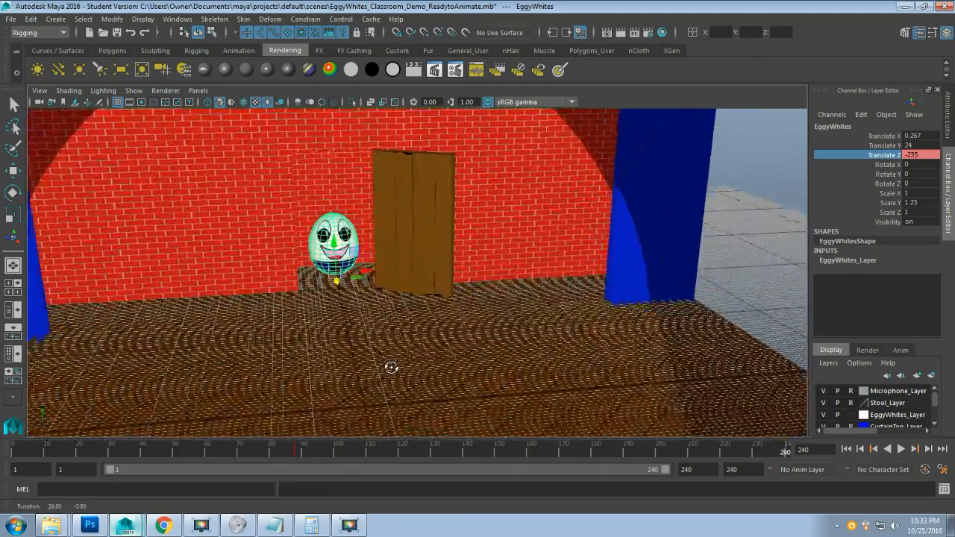
click(298, 449)
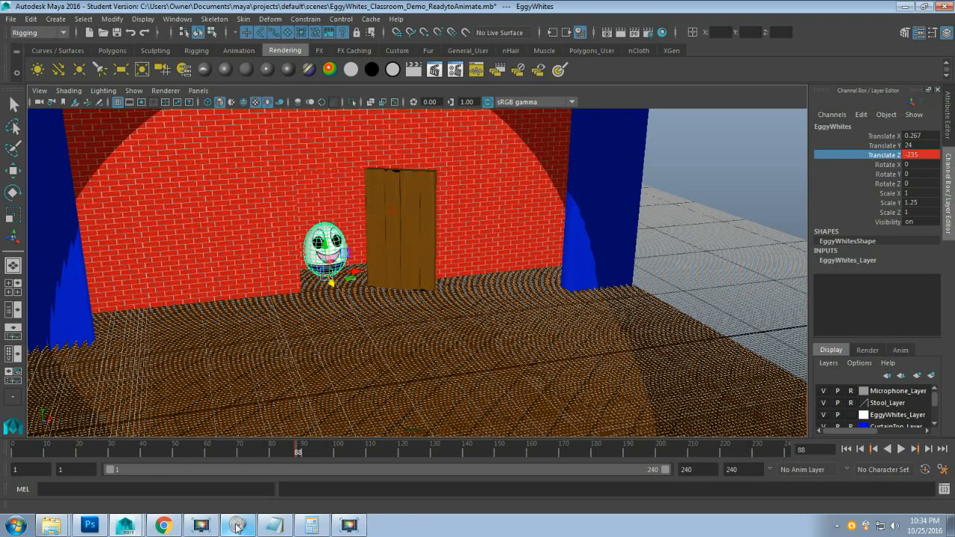
- Switch to Calculator, add 24 to 88 to work out the next key frame, and return to Maya
click(311, 525)
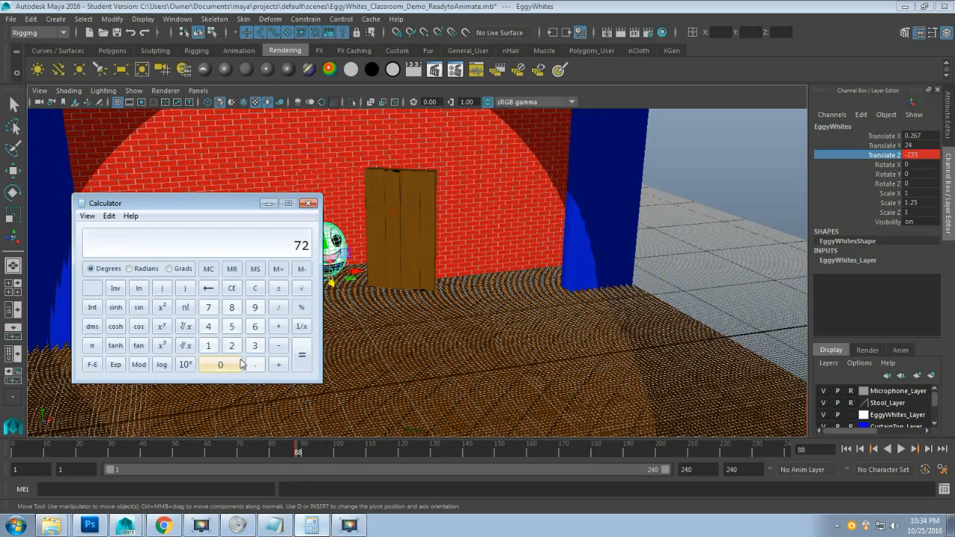
click(255, 288)
drag(222, 205, 180, 192)
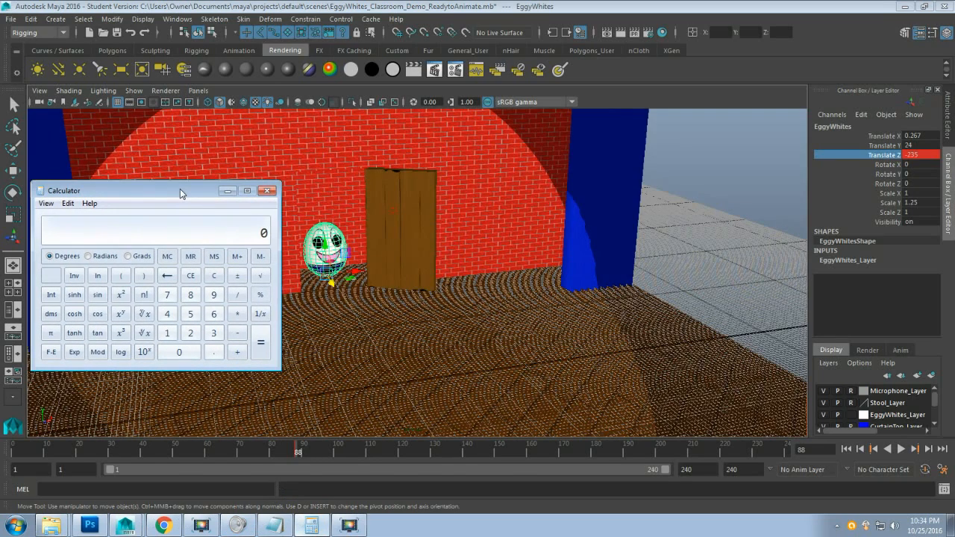
click(191, 295)
click(191, 296)
click(233, 357)
click(191, 333)
click(169, 314)
click(260, 343)
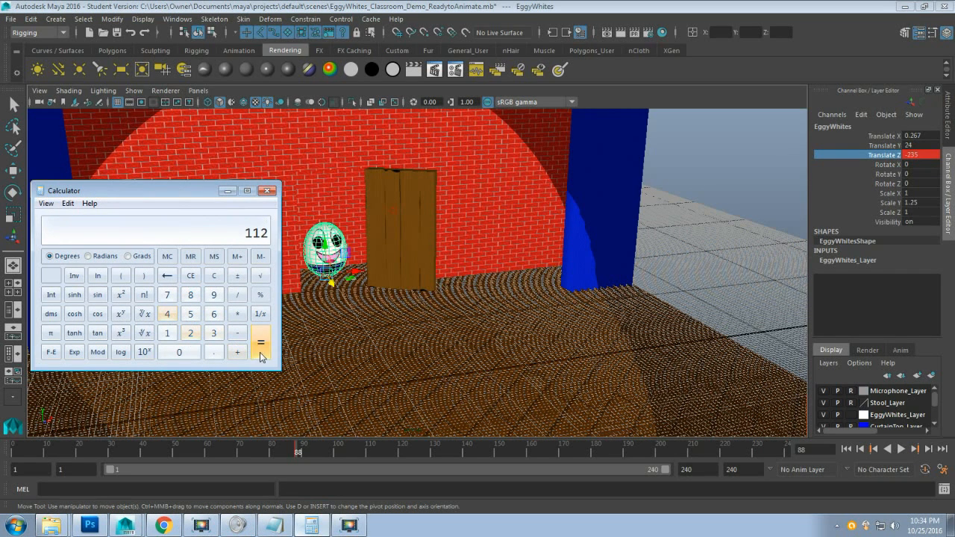
click(227, 191)
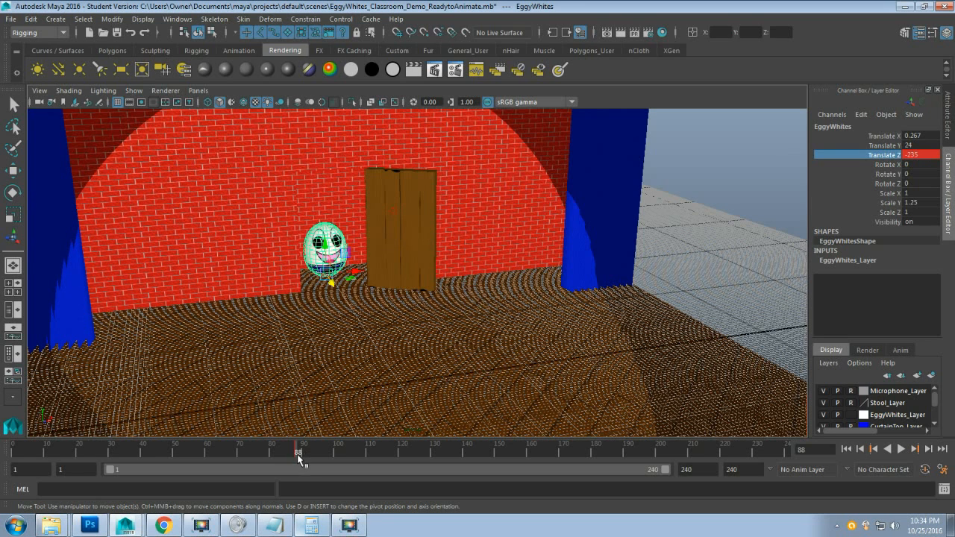
- At frame 112, move the egg forward through the doorway to about -179.2 in Translate Z and key only that channel
drag(298, 458, 376, 456)
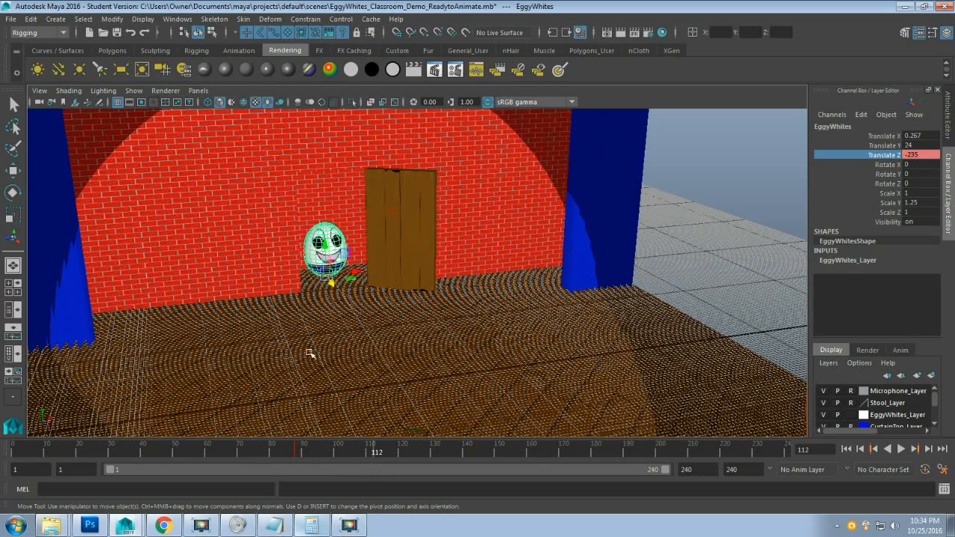
alt+drag(285, 339, 328, 345)
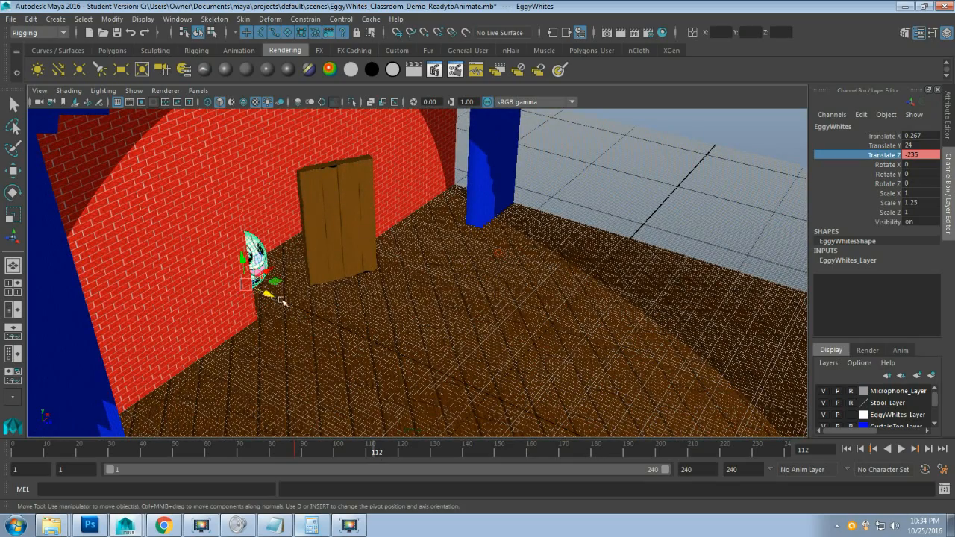
alt+drag(294, 308, 304, 270)
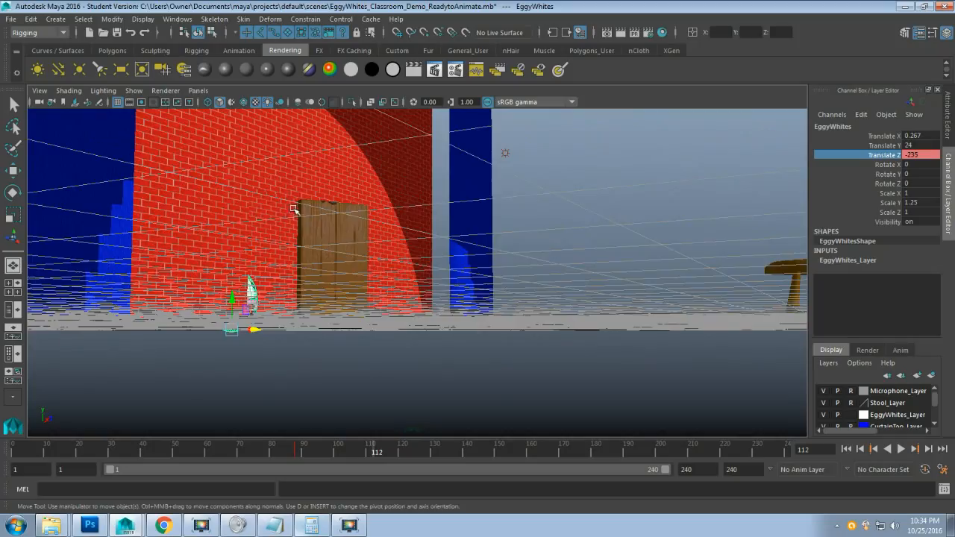
alt+drag(295, 210, 303, 255)
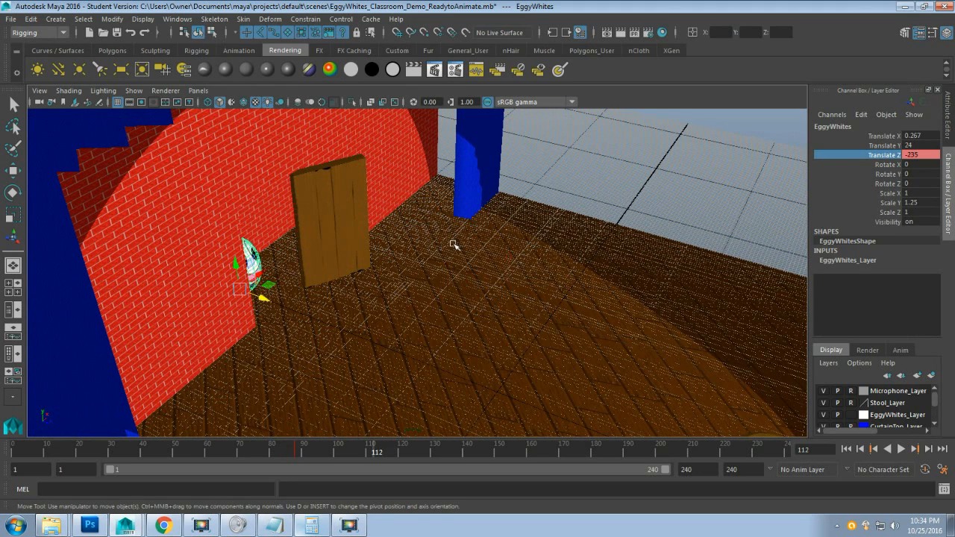
drag(265, 301, 321, 329)
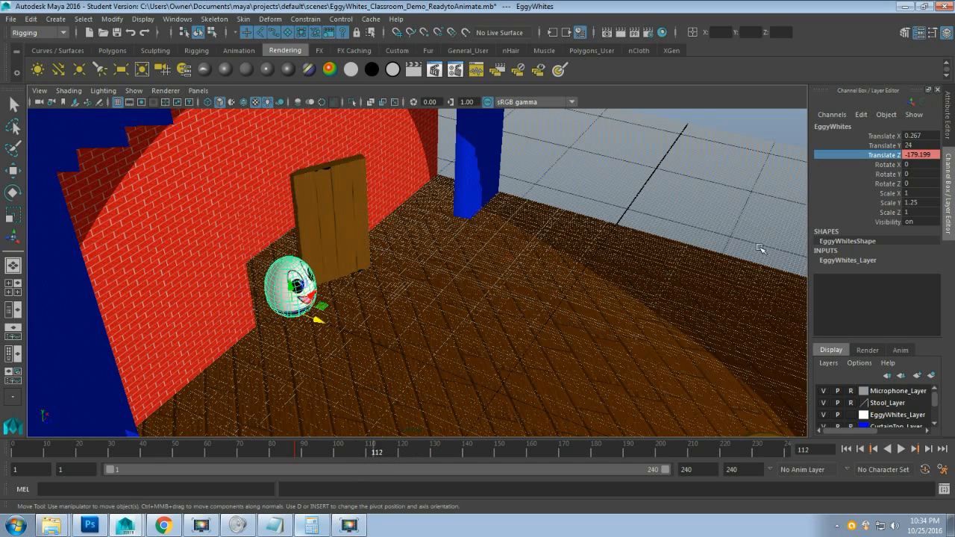
right_click(886, 158)
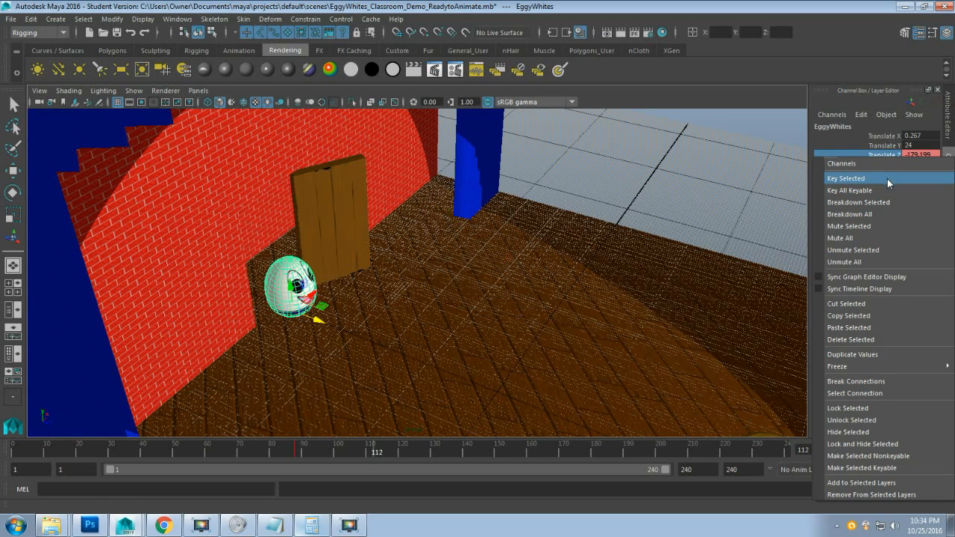
click(887, 178)
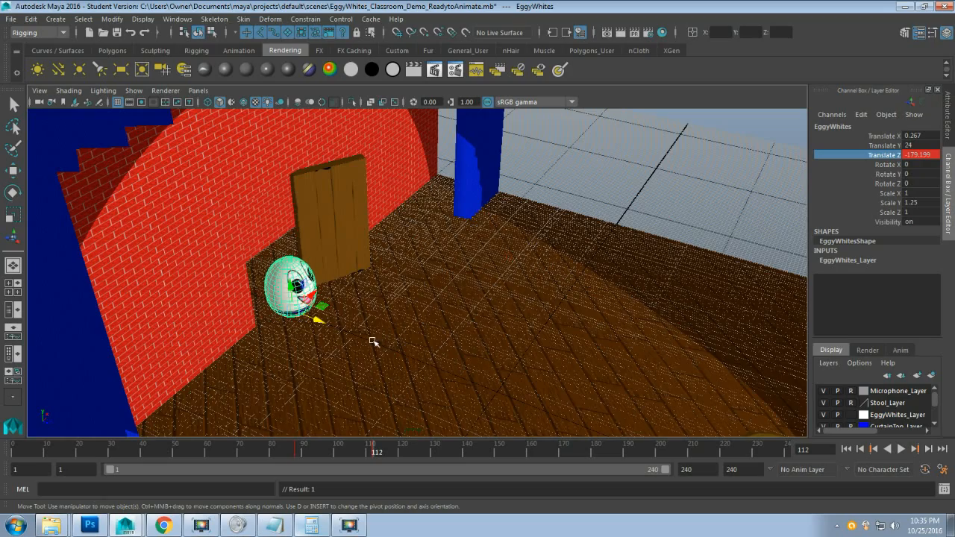
- At frame 240, move the egg across the stage to the stool, set Translate Z to 172, and key that channel
alt+drag(373, 341, 330, 321)
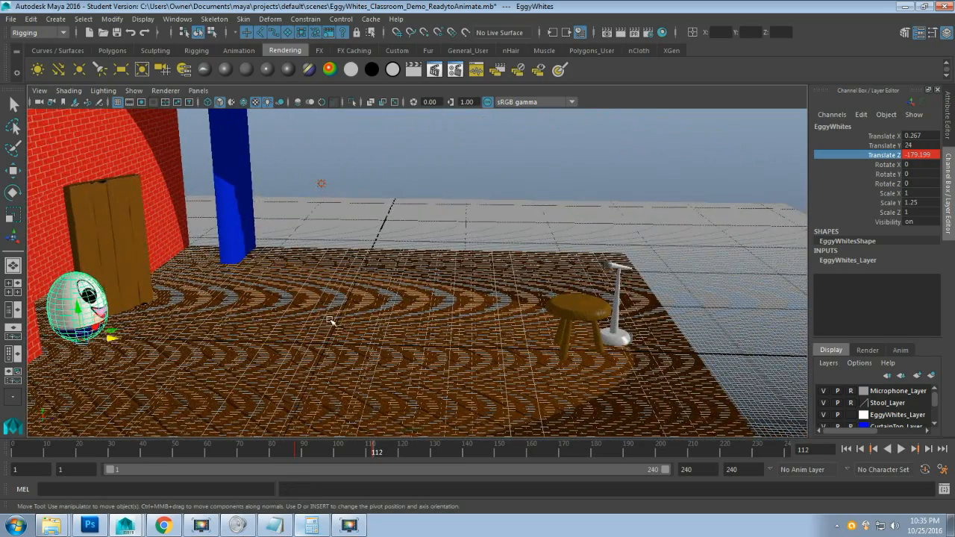
scroll(329, 334, down, 2)
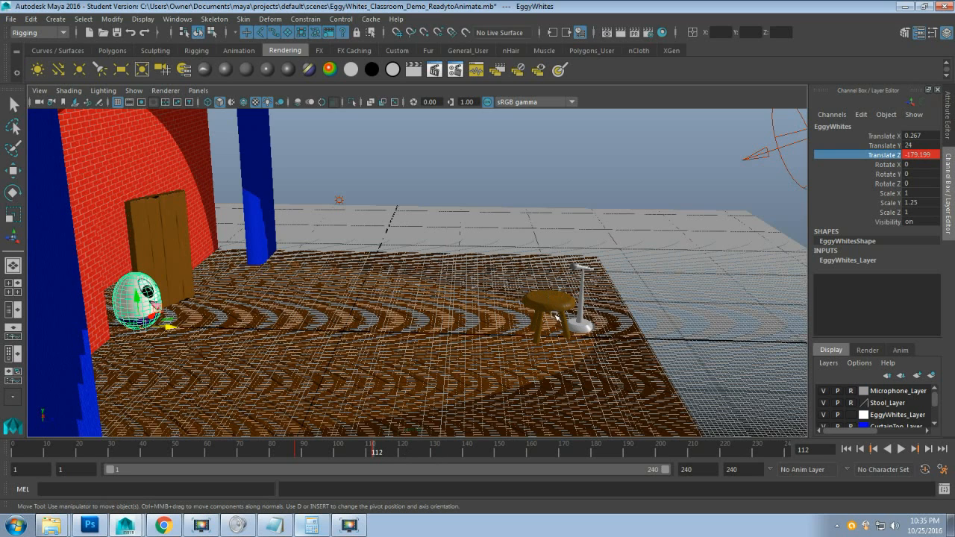
drag(390, 453, 786, 451)
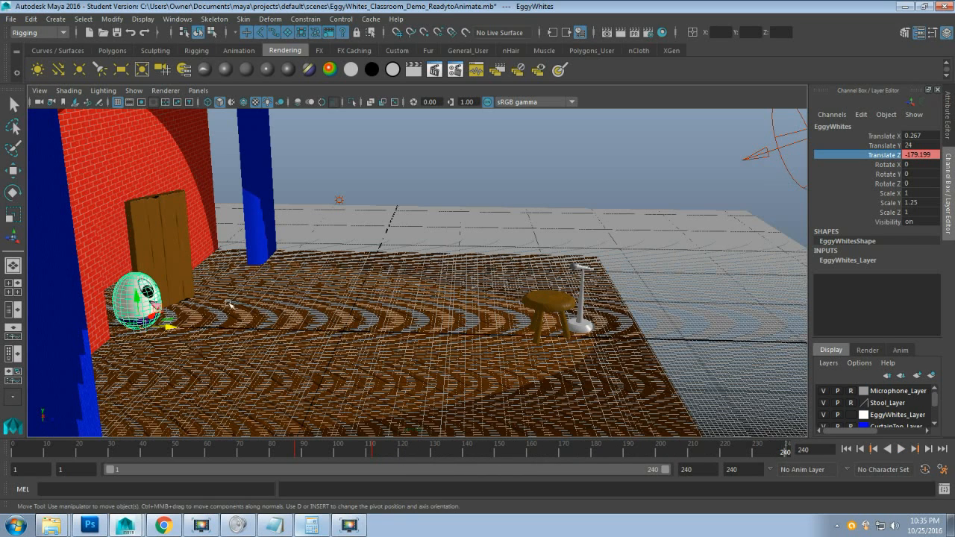
drag(172, 328, 584, 352)
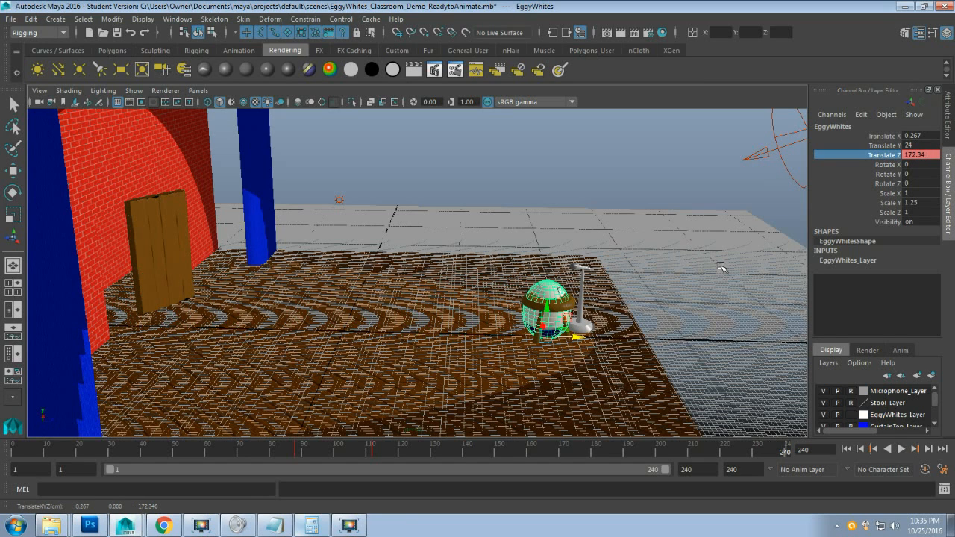
click(922, 155)
click(924, 156)
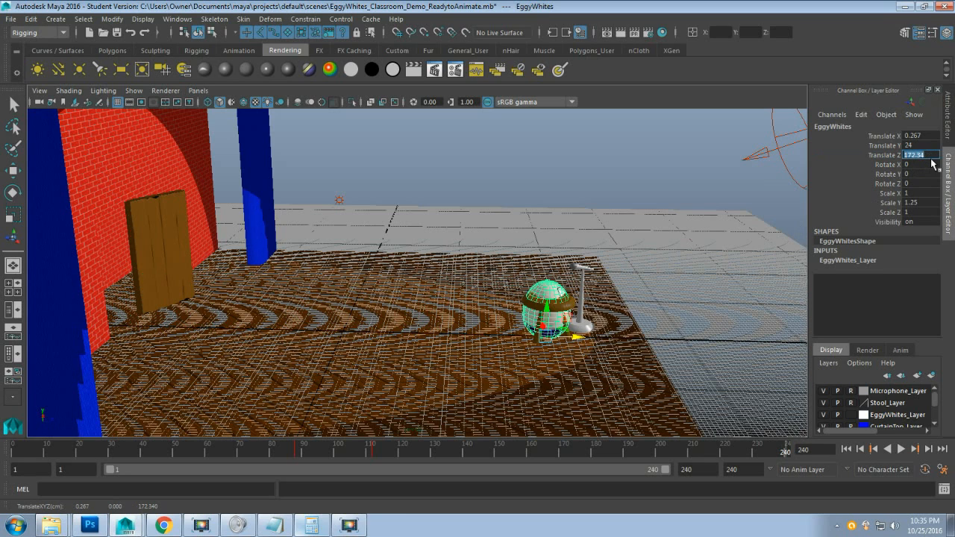
text(1)
key(Return)
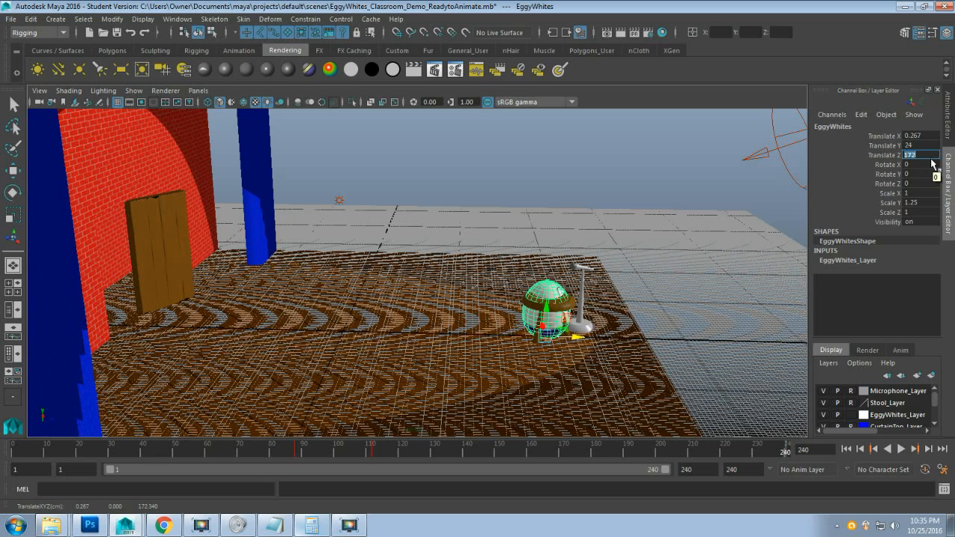
click(874, 154)
right_click(884, 154)
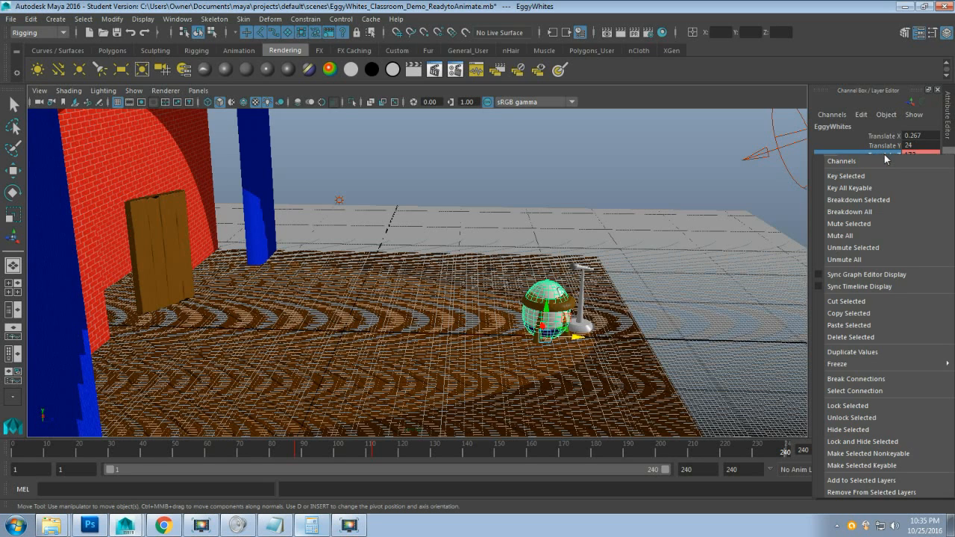
click(884, 175)
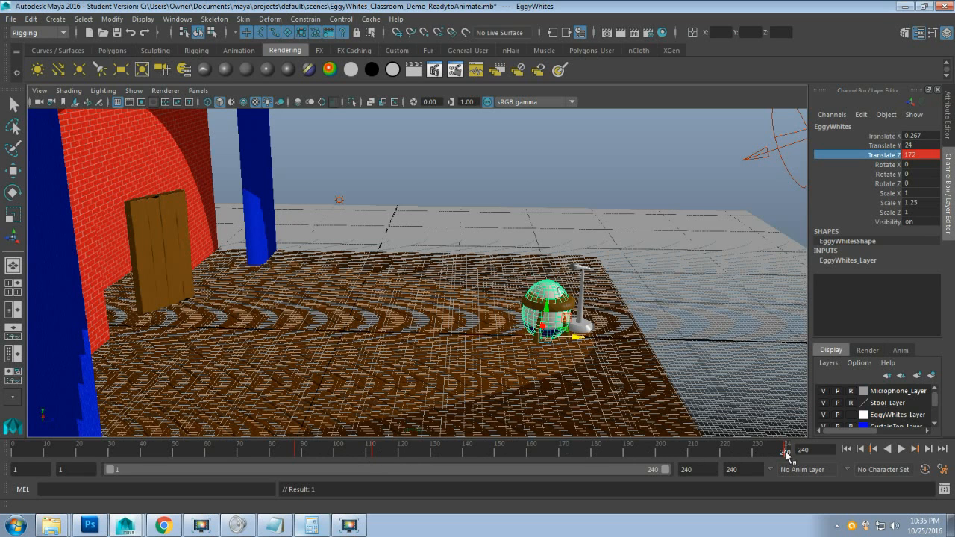
- Play back the animation from the side and from the front to review the egg's travel to the stool
click(900, 448)
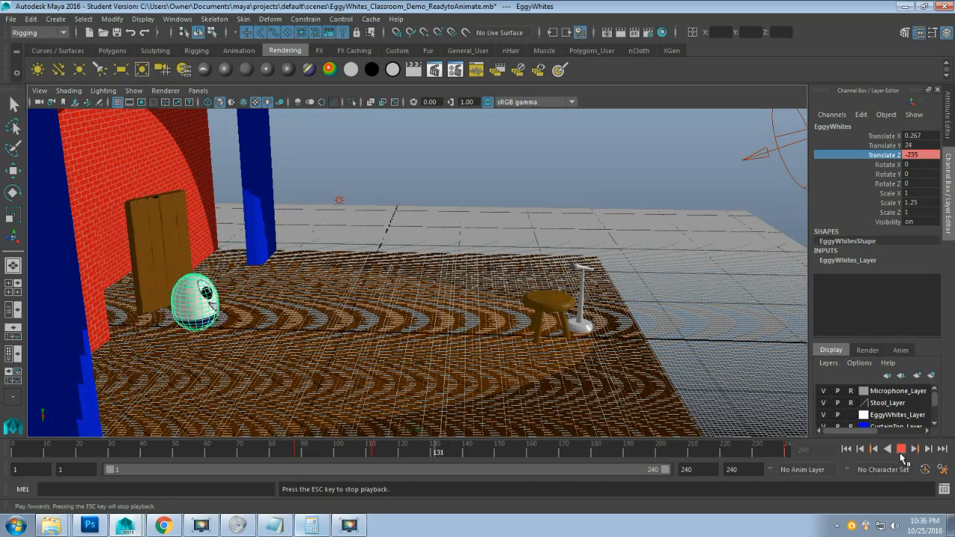
click(900, 448)
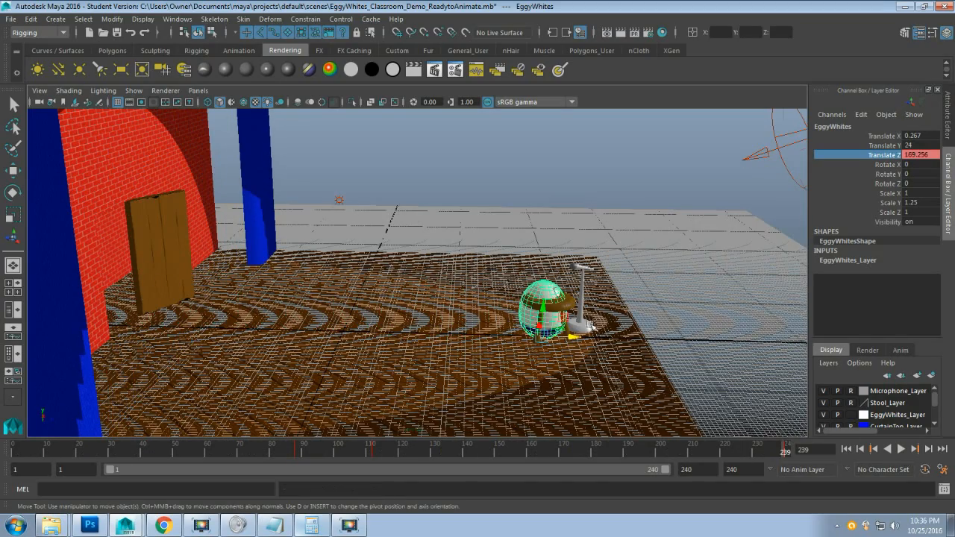
alt+drag(592, 326, 494, 328)
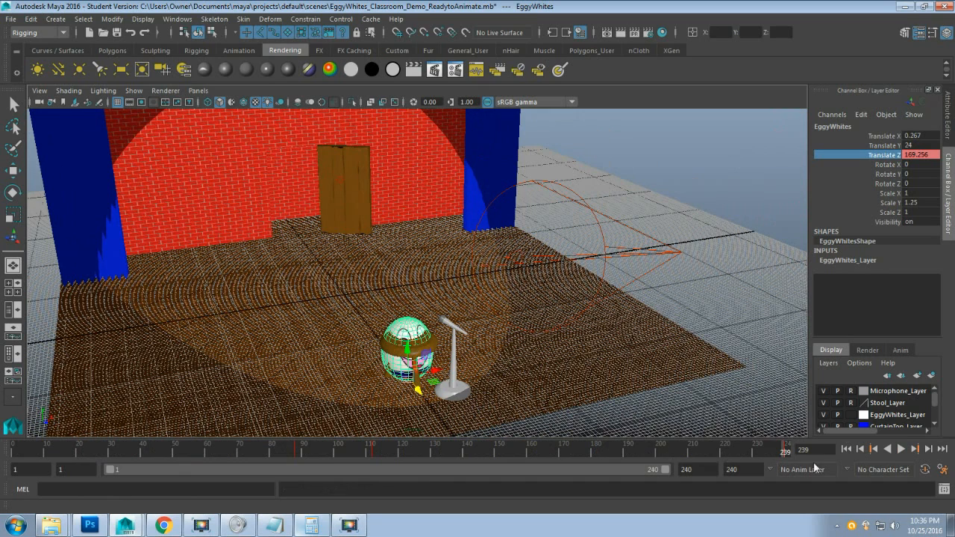
click(899, 449)
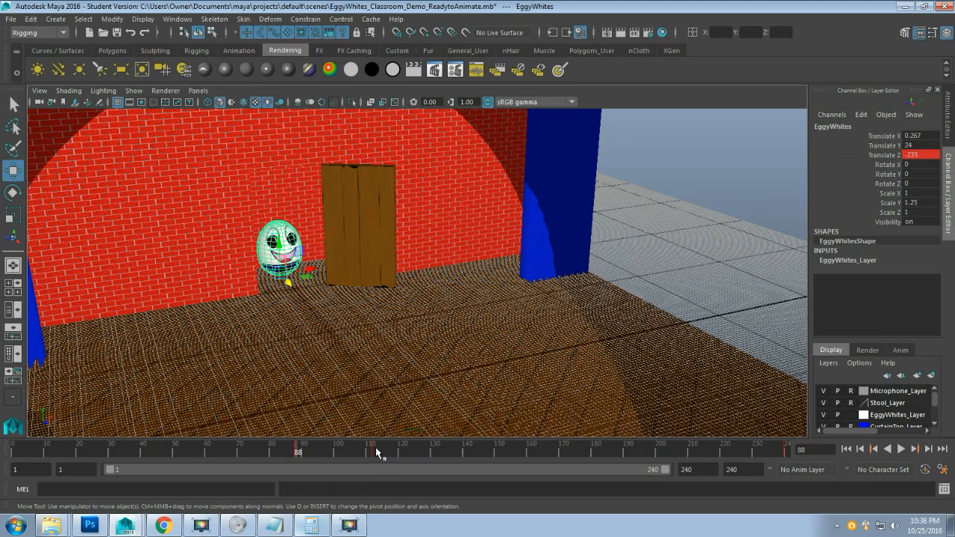
- At frame 112, hide Curtain_Layer and set up a side view showing the egg, the door and the stool
click(376, 451)
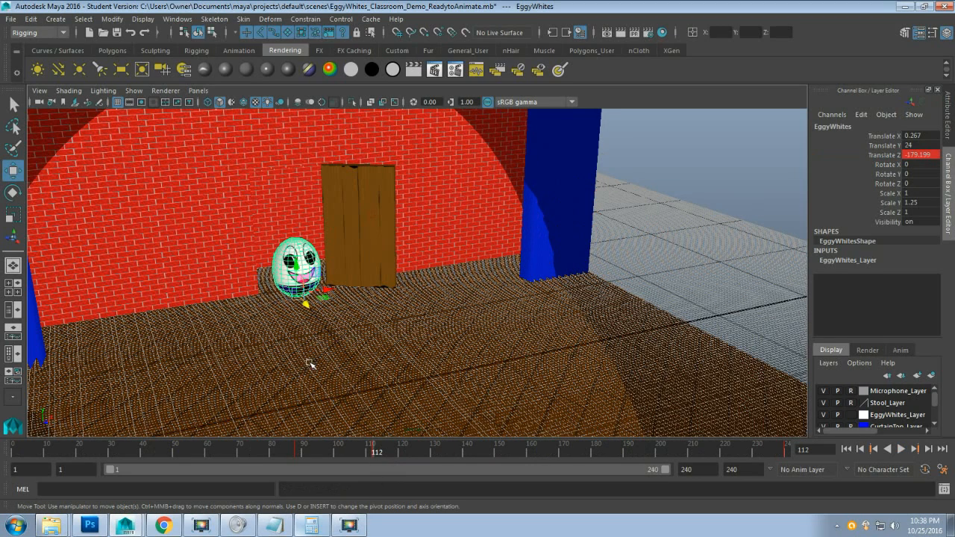
alt+drag(309, 361, 416, 355)
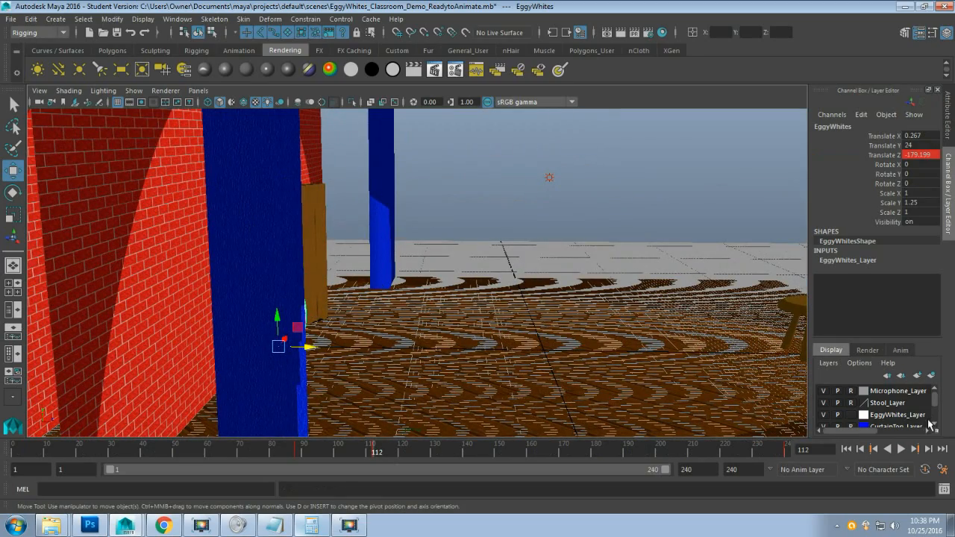
click(932, 426)
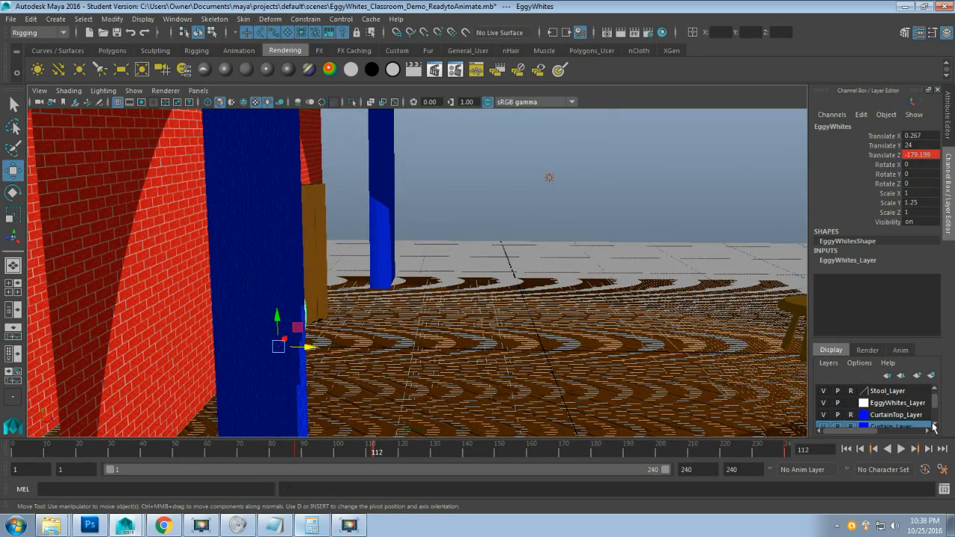
click(822, 426)
scroll(411, 337, down, 5)
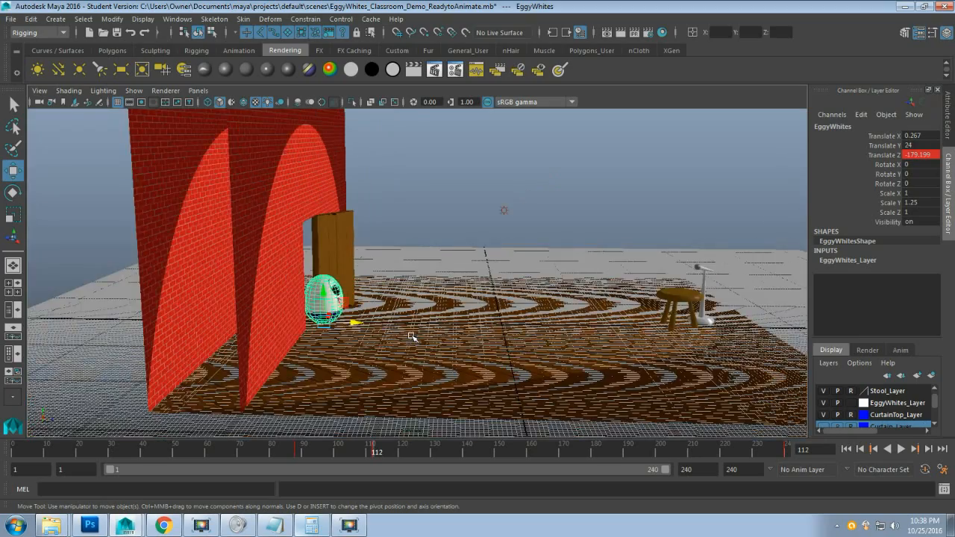
scroll(410, 338, down, 5)
scroll(410, 337, up, 7)
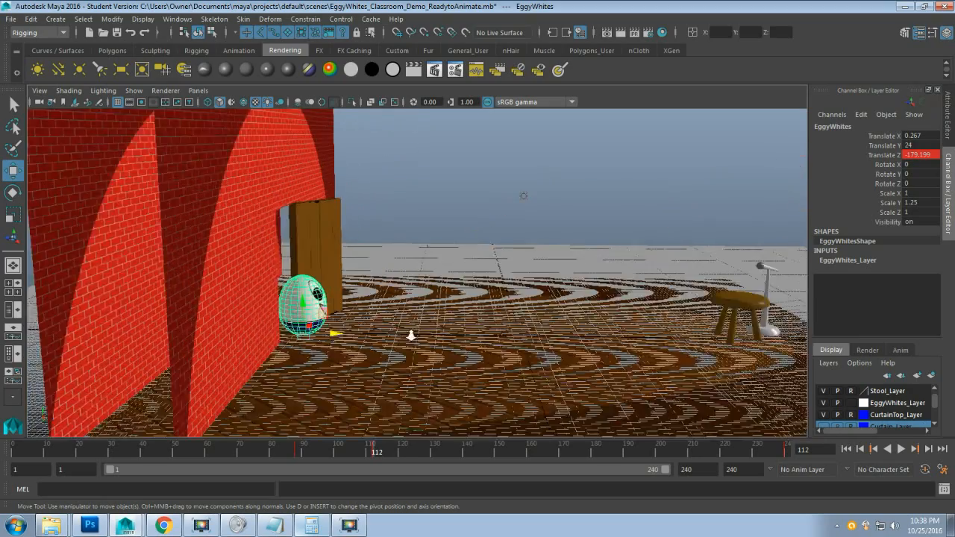
scroll(410, 335, up, 2)
mouse_move(422, 329)
alt+mouse_down()
mouse_move(387, 324)
mouse_move(405, 331)
mouse_move(407, 319)
alt+mouse_up()
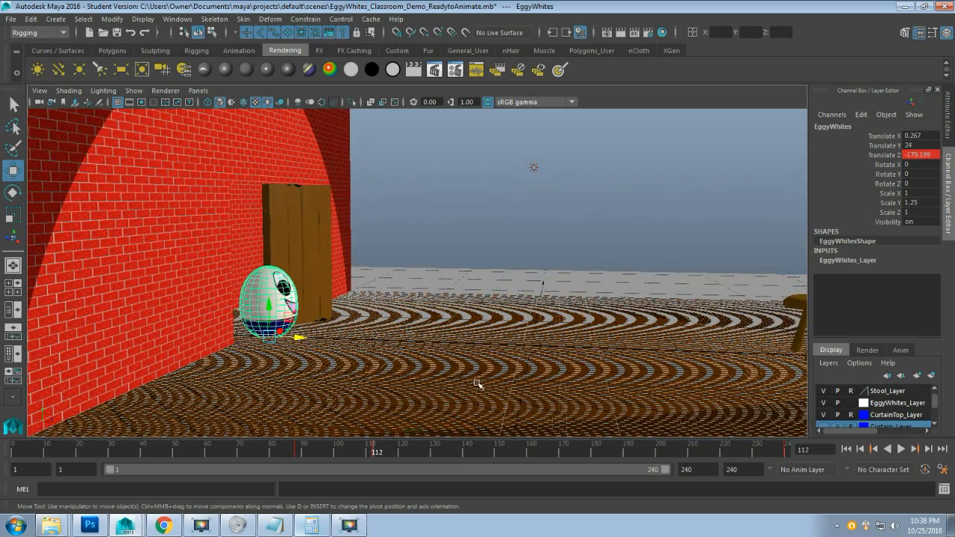
scroll(493, 382, down, 5)
mouse_move(414, 450)
mouse_down()
mouse_move(788, 452)
mouse_move(376, 452)
mouse_up()
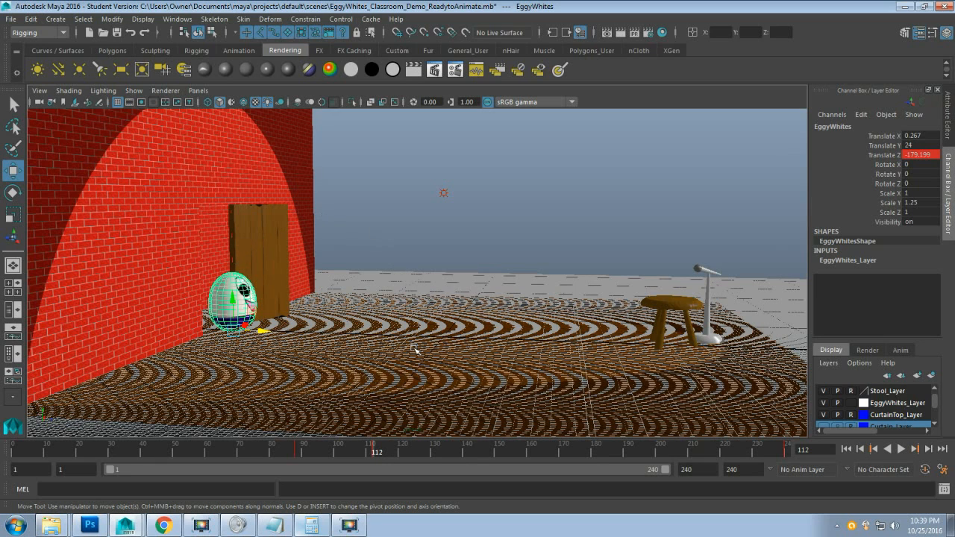
- Switch to Calculator, add 24 to 112 to work out the next key frame, and return to Maya
click(314, 528)
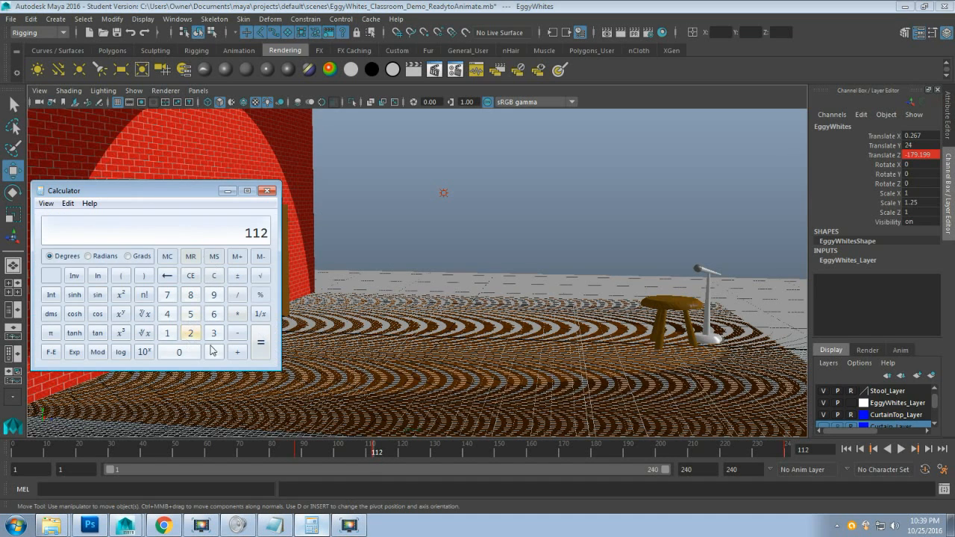
click(237, 355)
click(191, 334)
click(167, 314)
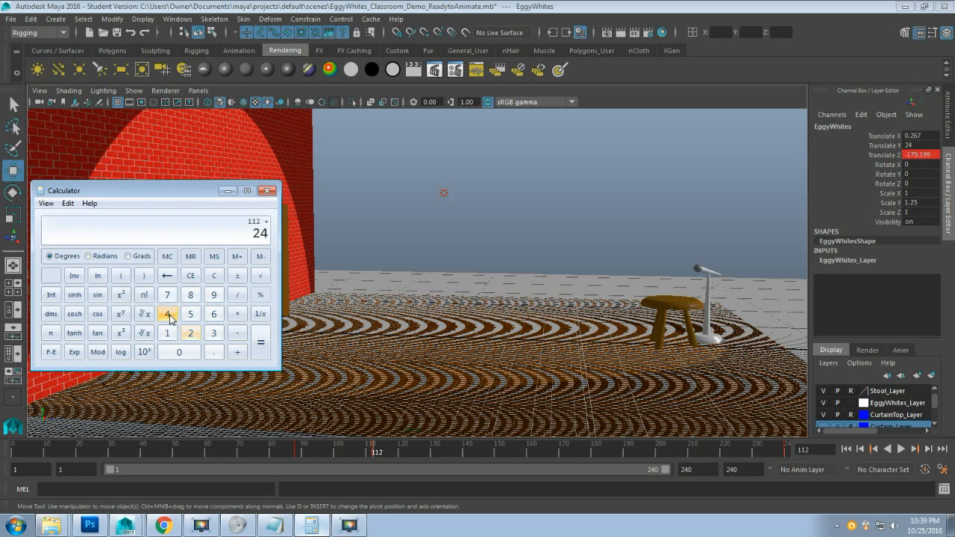
click(261, 347)
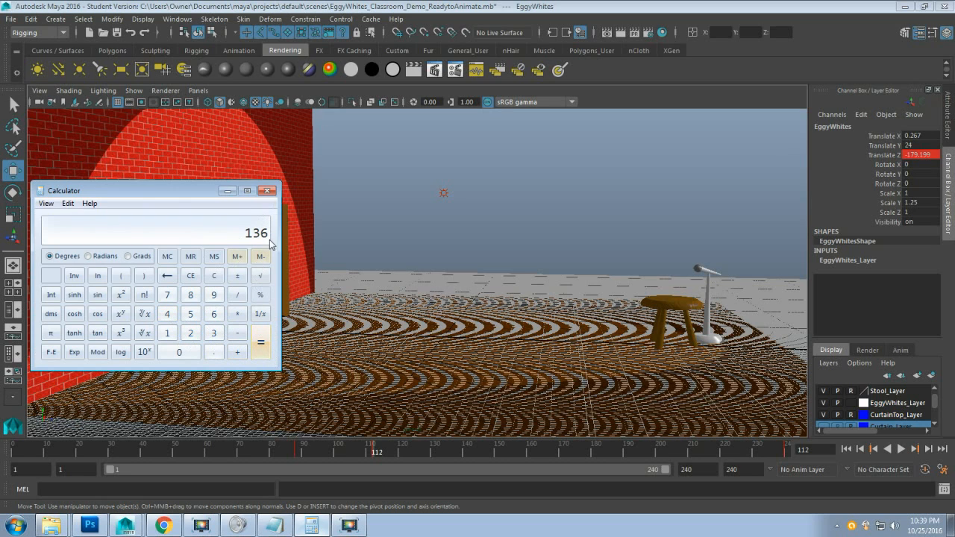
click(226, 192)
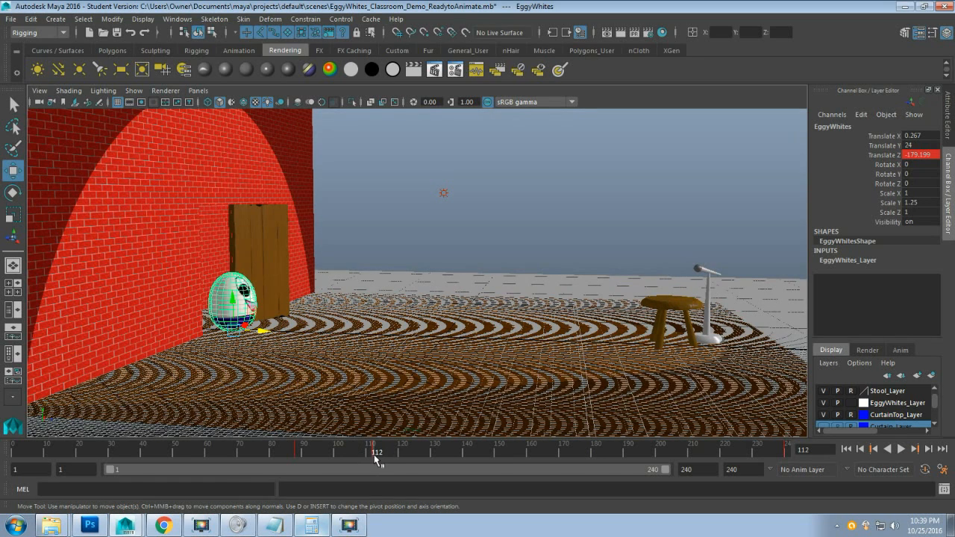
- At frame 136, key only the egg's Translate Z channel at its current position
drag(378, 457, 449, 457)
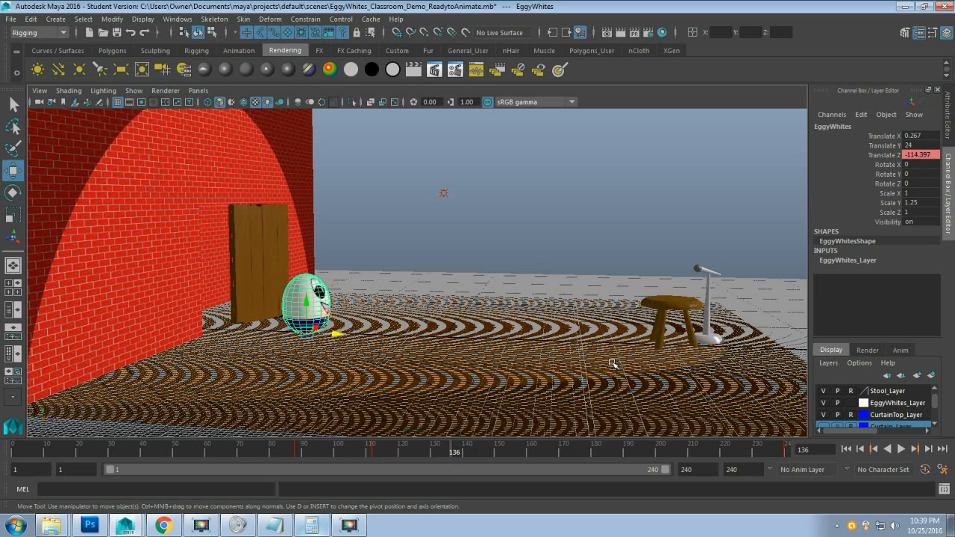
click(887, 155)
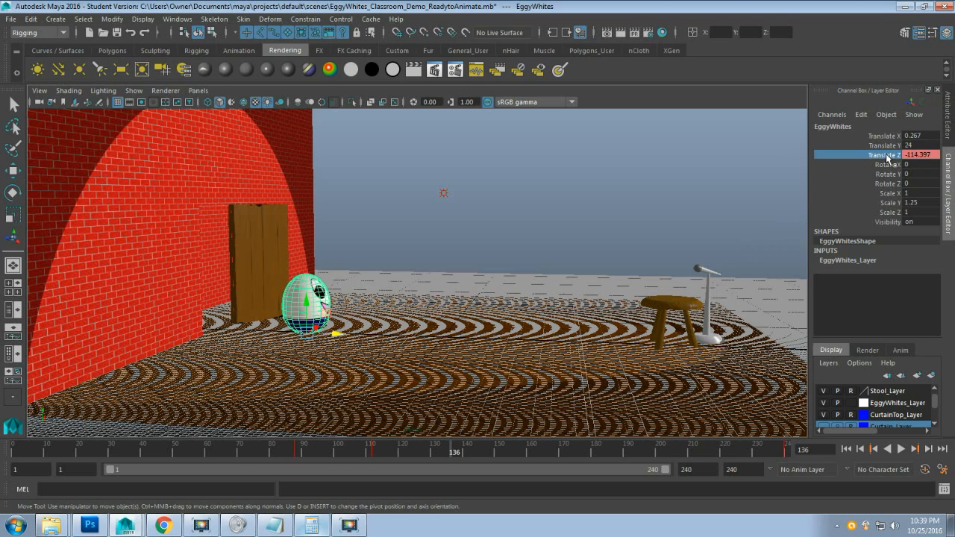
right_click(887, 156)
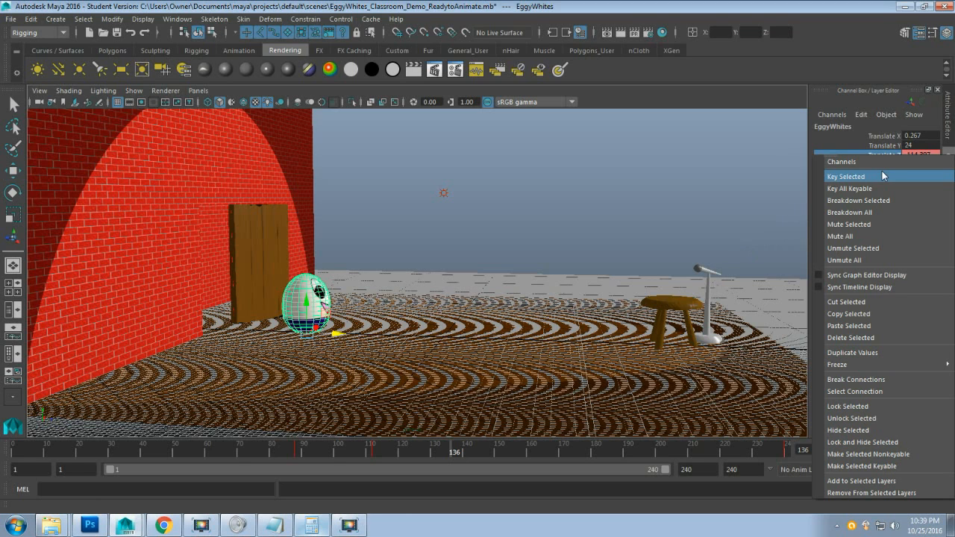
click(881, 174)
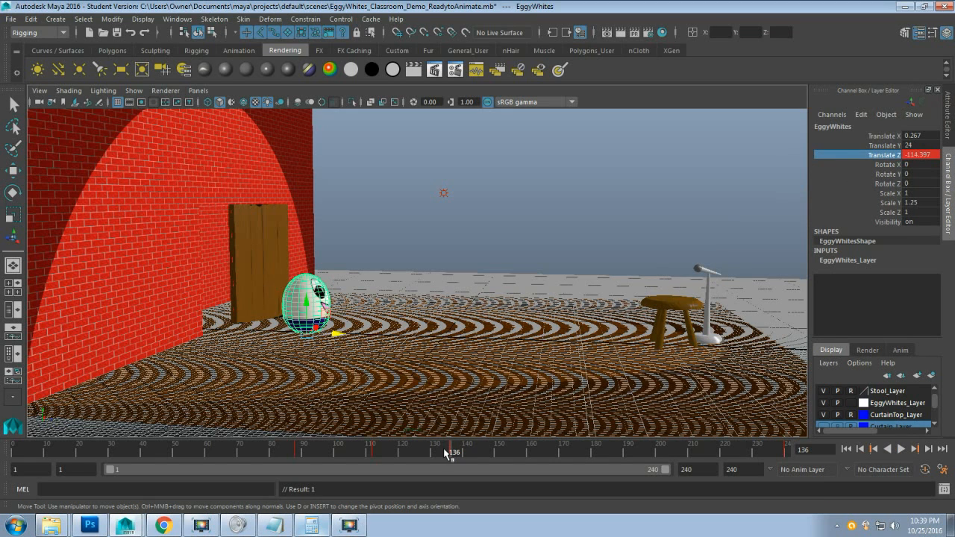
- Scrub between frames 112 and 136 to examine the egg's travel and its midpoint at frame 124
click(376, 451)
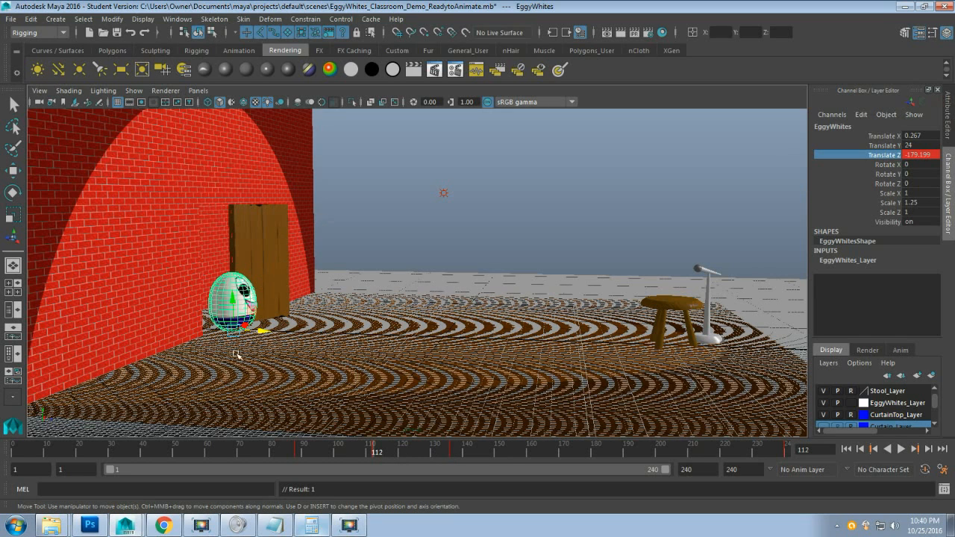
key(alt+v)
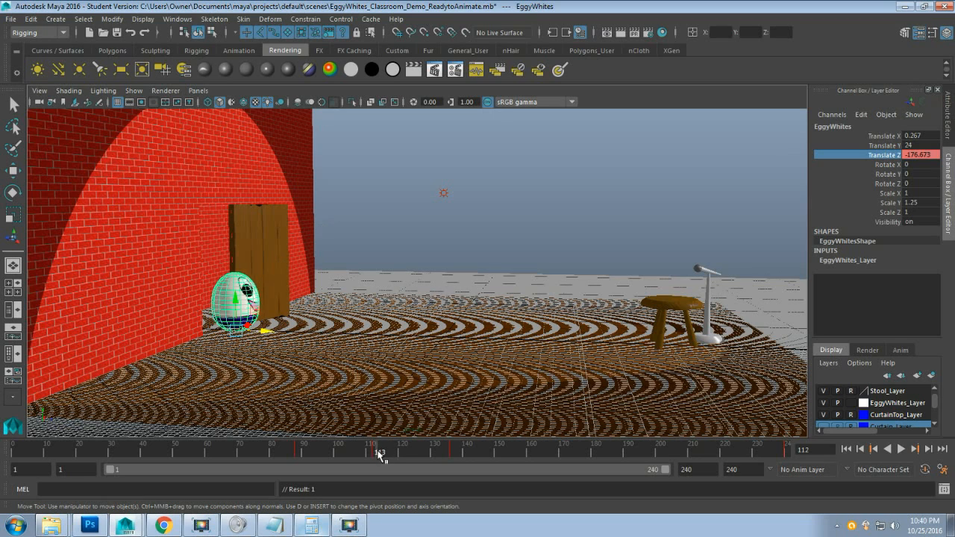
drag(423, 456, 411, 457)
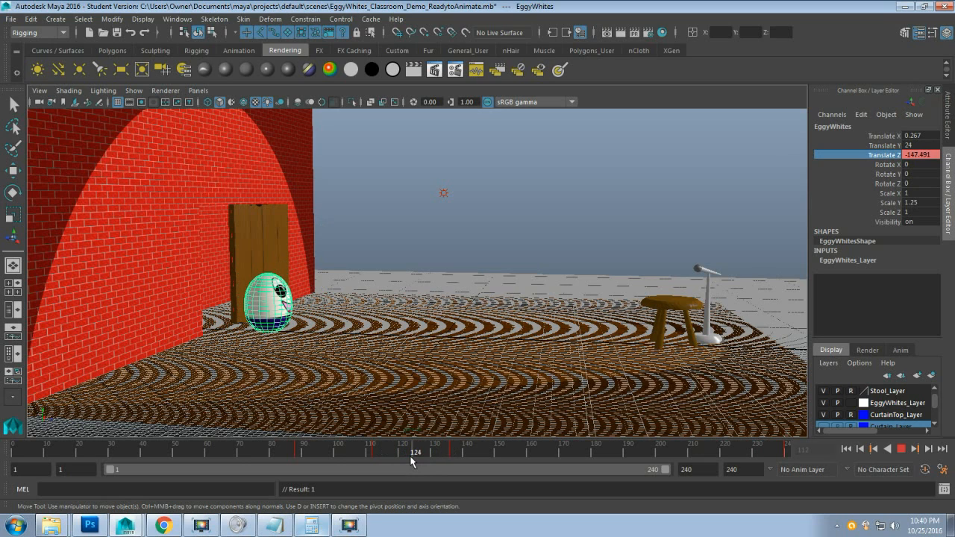
drag(410, 458, 411, 458)
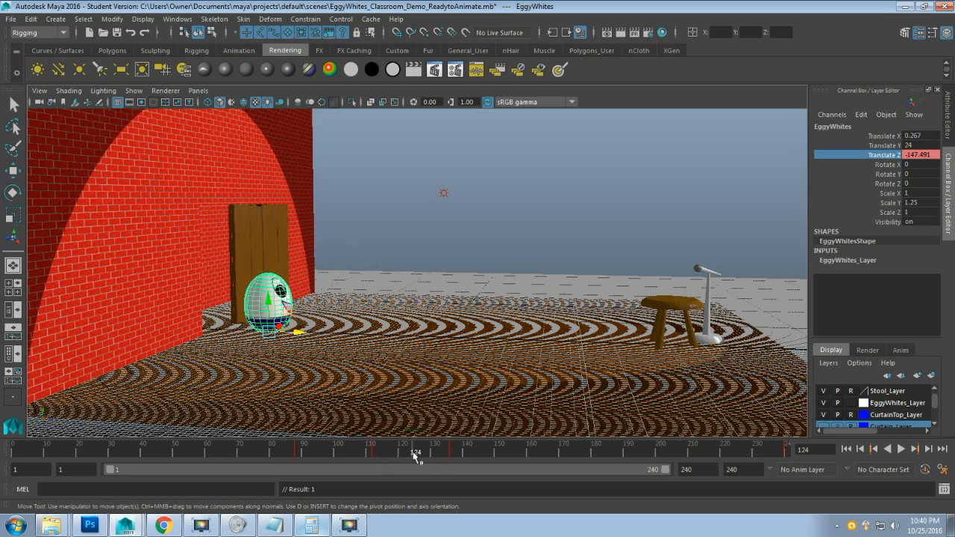
click(450, 453)
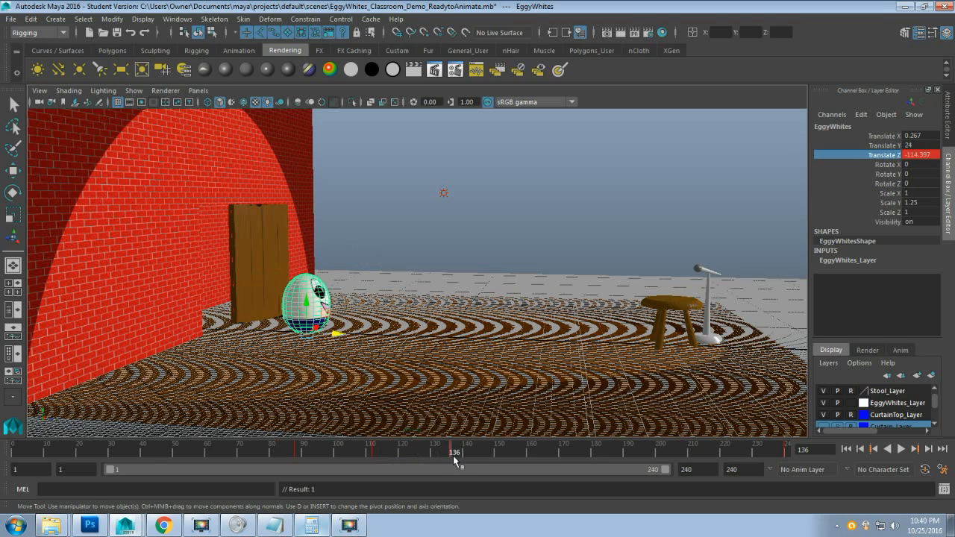
drag(412, 454, 413, 460)
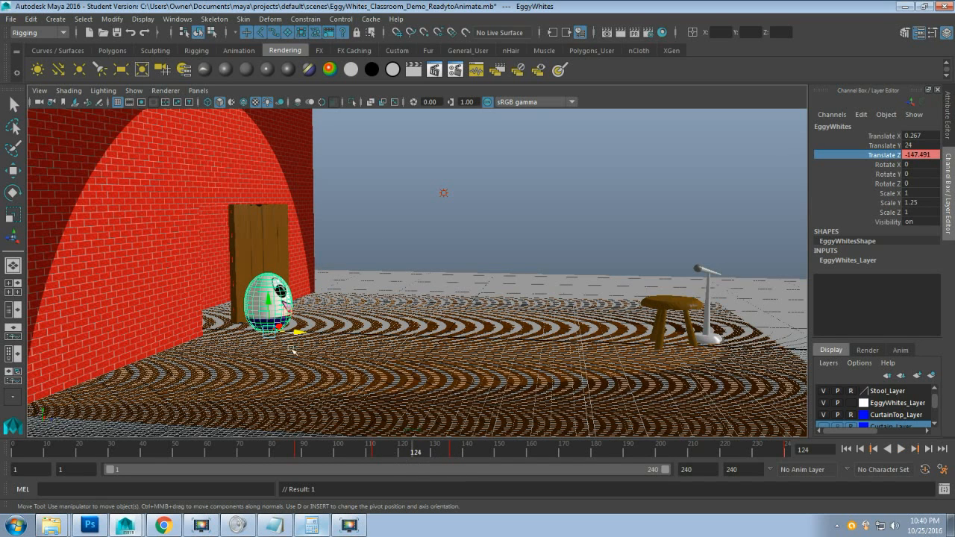
- Switch to Calculator, add 12 to 112 to check the midpoint frame of the bounce, and return to Maya
click(309, 526)
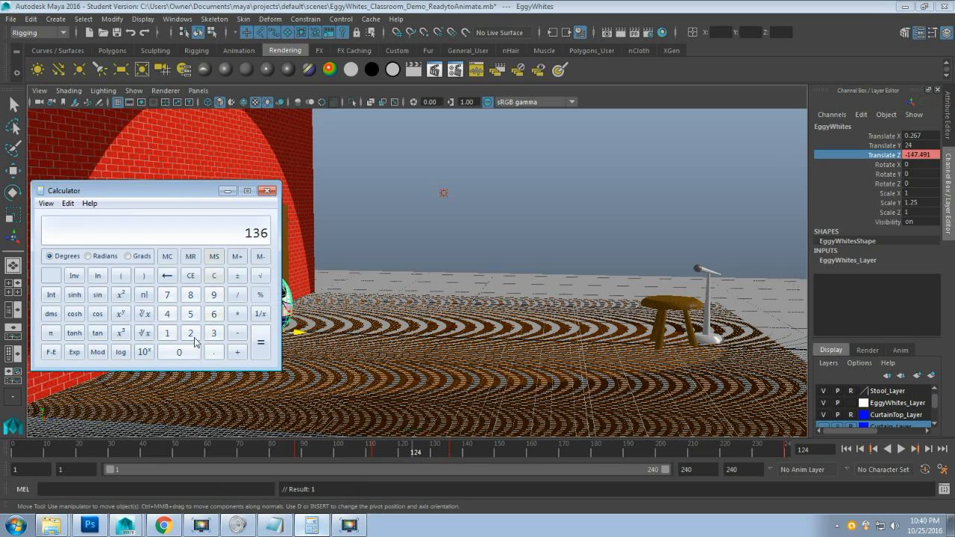
click(167, 340)
click(190, 334)
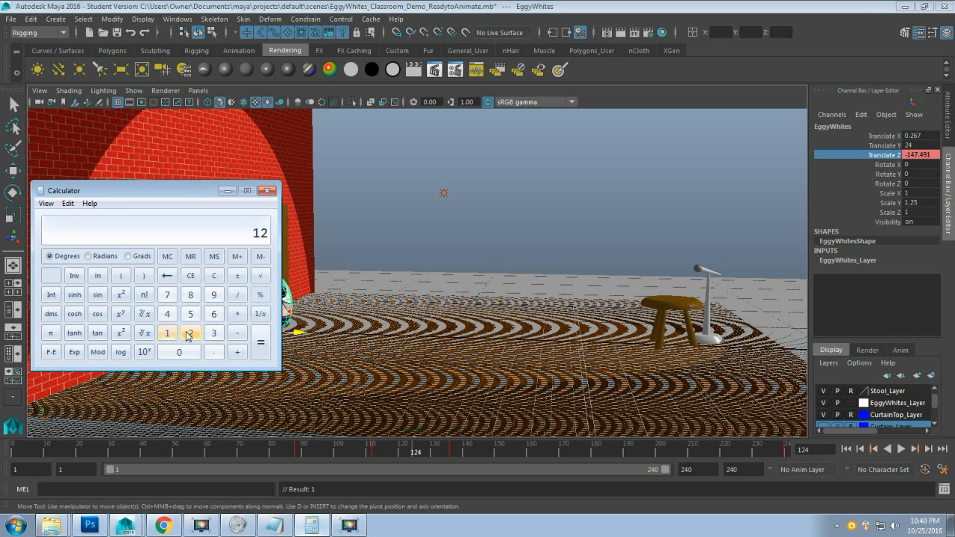
click(214, 276)
click(167, 333)
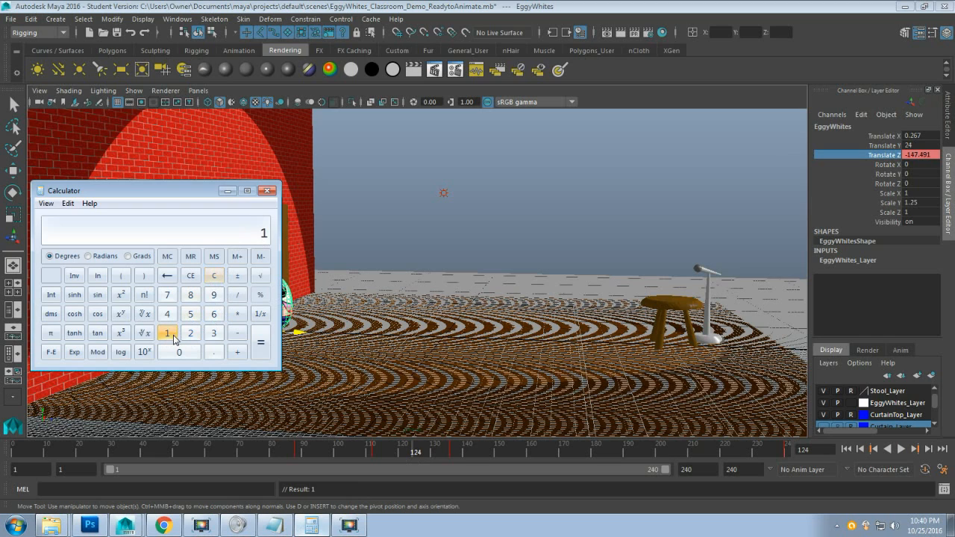
click(167, 332)
click(190, 333)
click(238, 354)
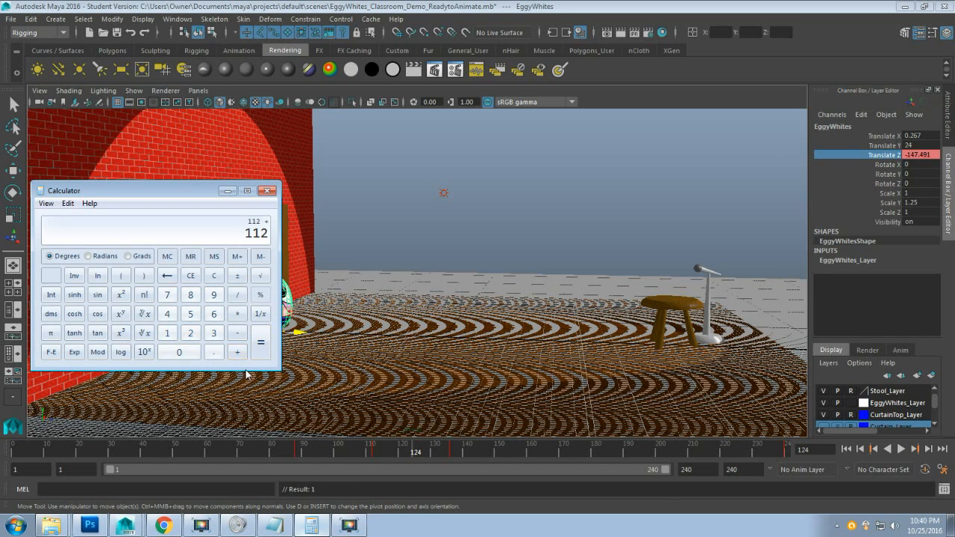
click(167, 333)
click(190, 333)
click(261, 341)
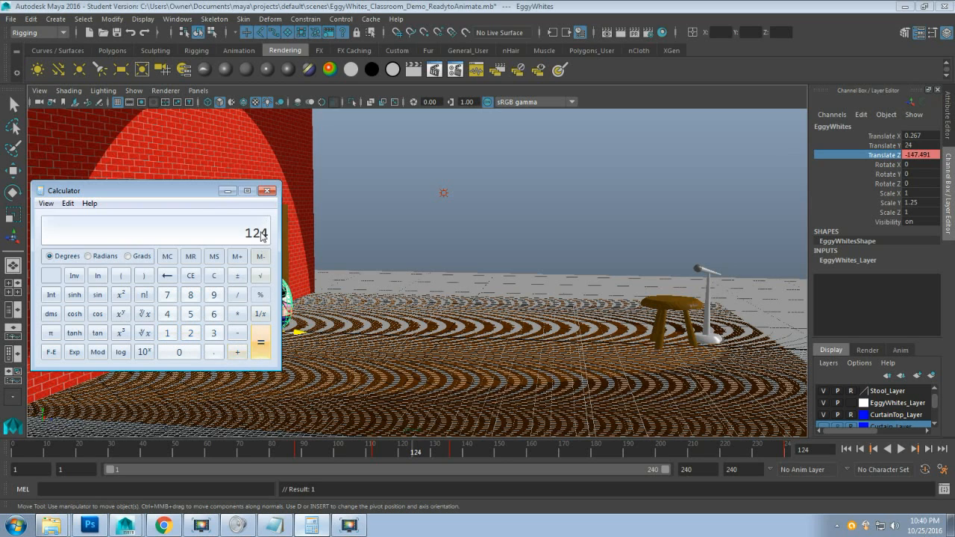
click(226, 191)
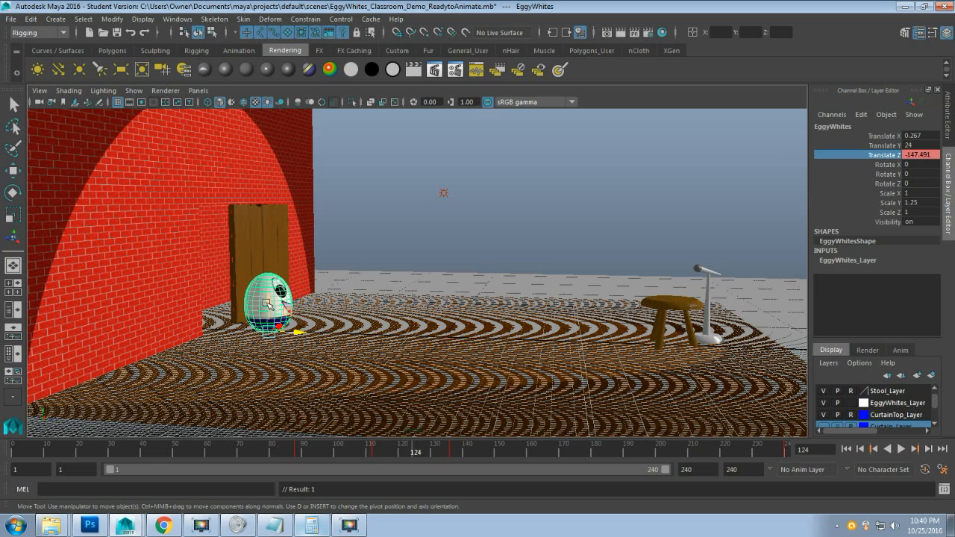
- Return to frame 112 and key only the egg's Translate Y channel at its ground height of 24
click(888, 146)
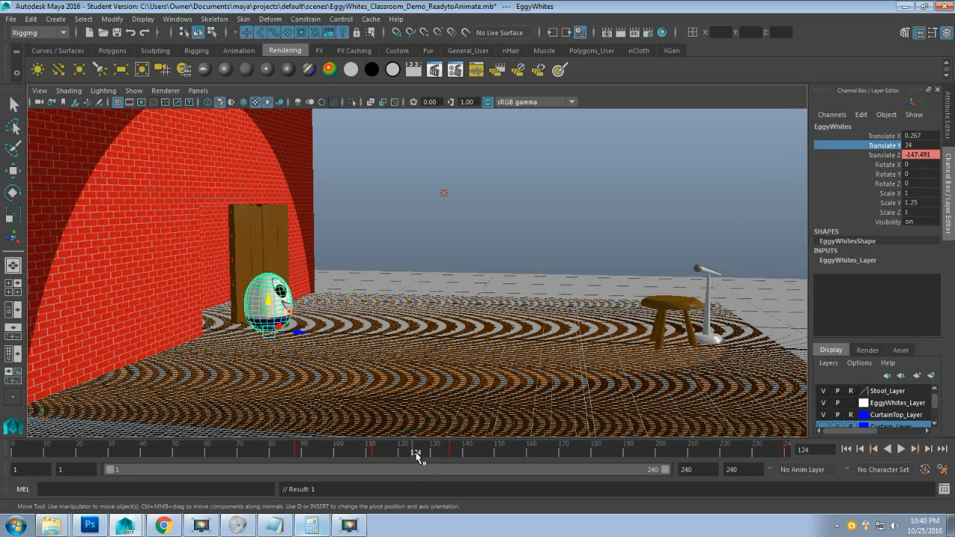
click(376, 452)
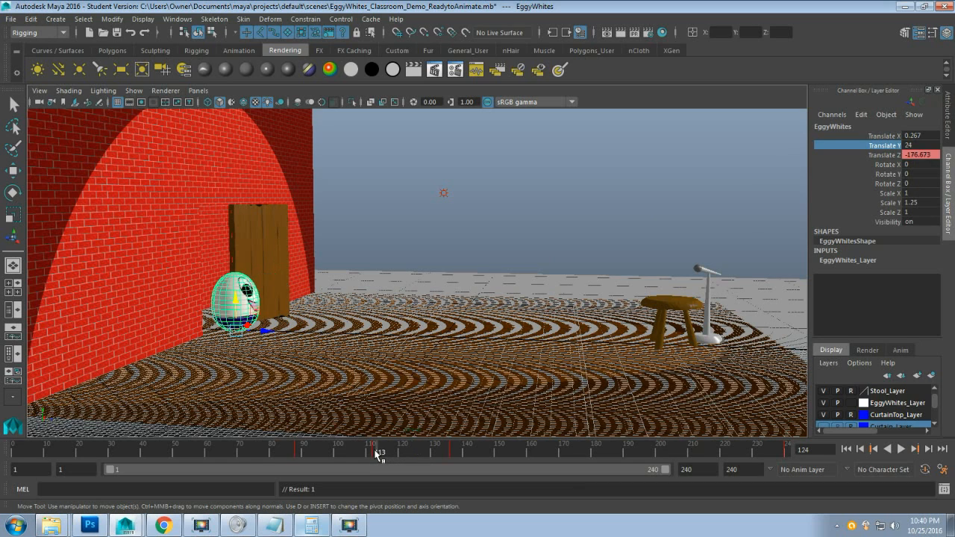
click(375, 452)
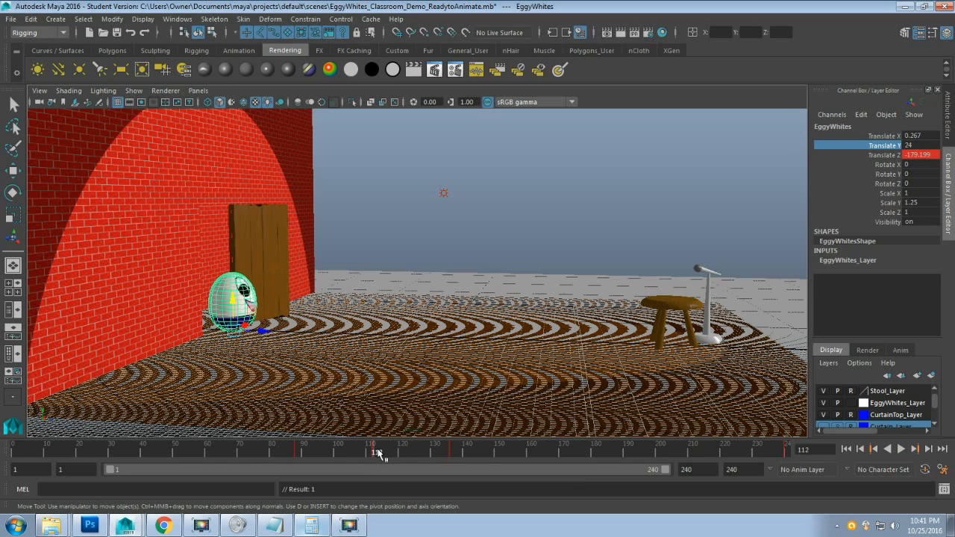
right_click(887, 147)
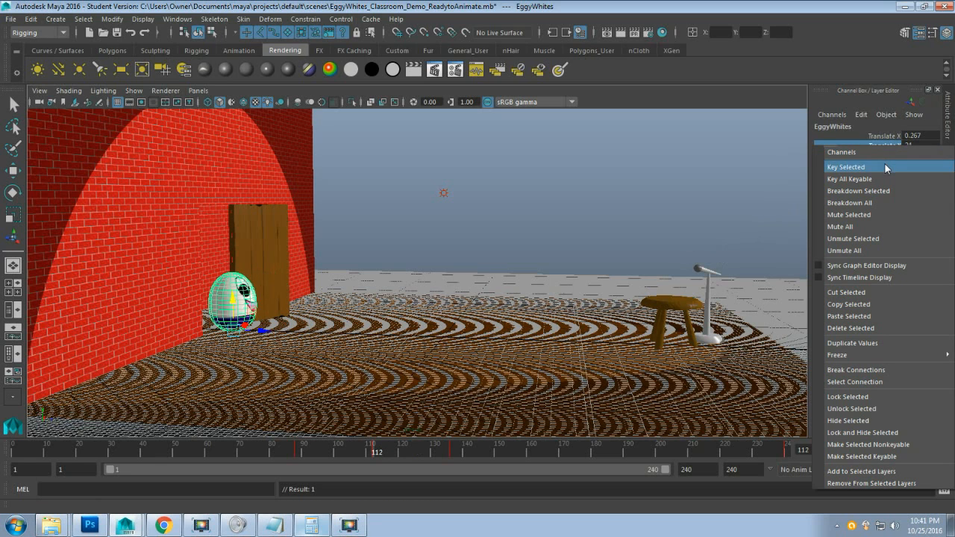
click(884, 162)
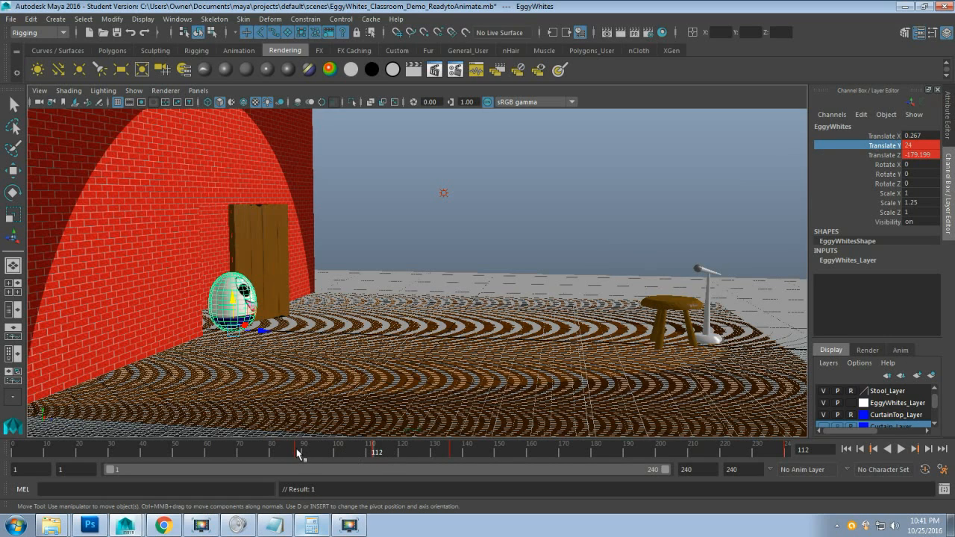
- At frame 124, raise the egg to a Translate Y of about 80 and key only that channel
drag(296, 453, 377, 454)
click(413, 452)
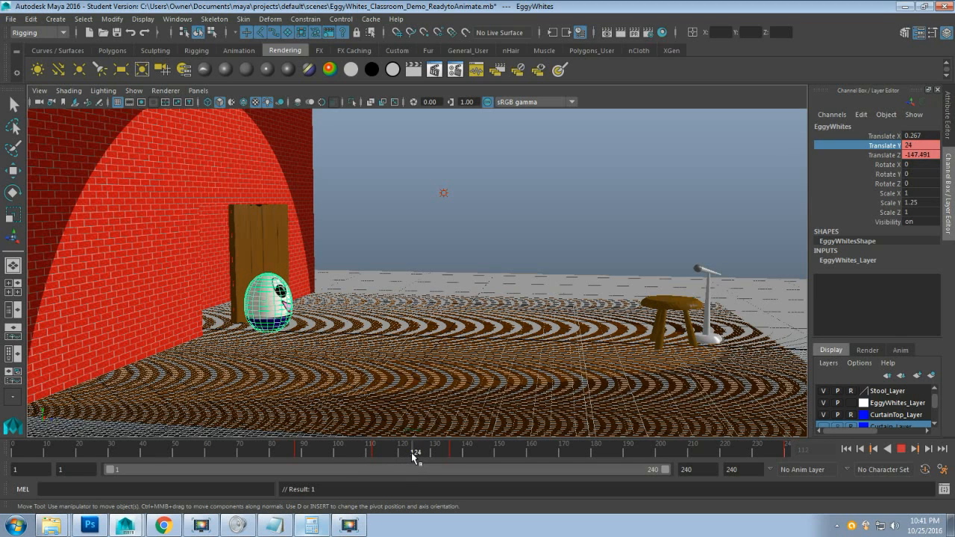
drag(277, 298, 278, 232)
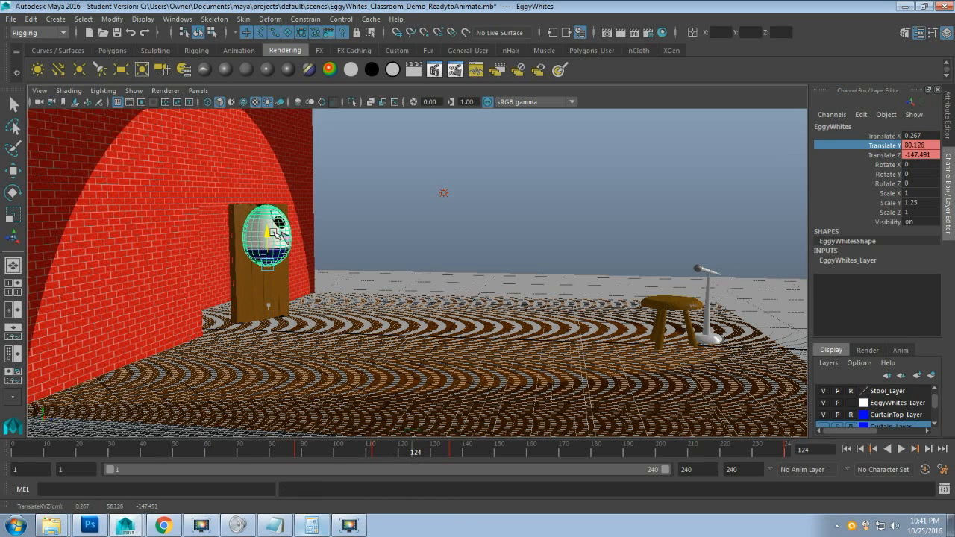
double_click(915, 145)
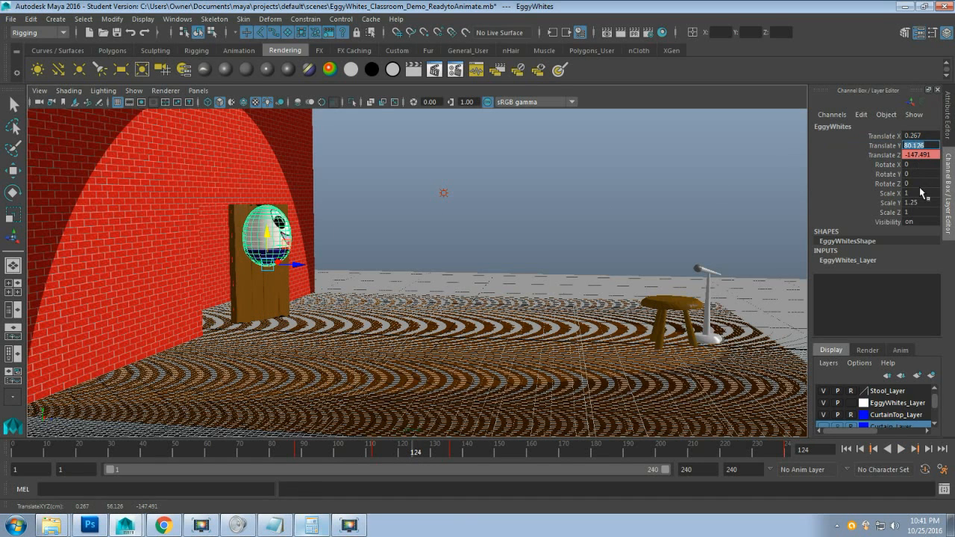
click(883, 147)
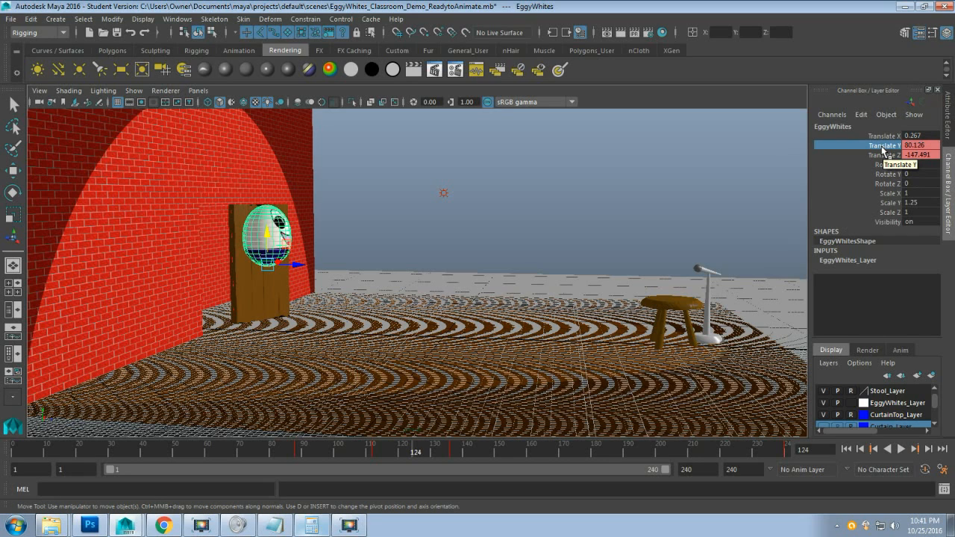
right_click(883, 147)
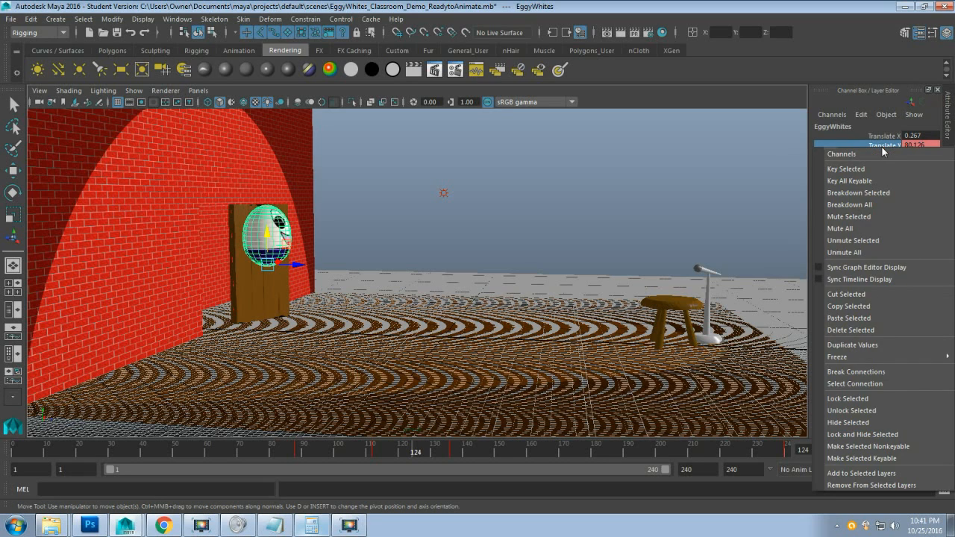
click(884, 164)
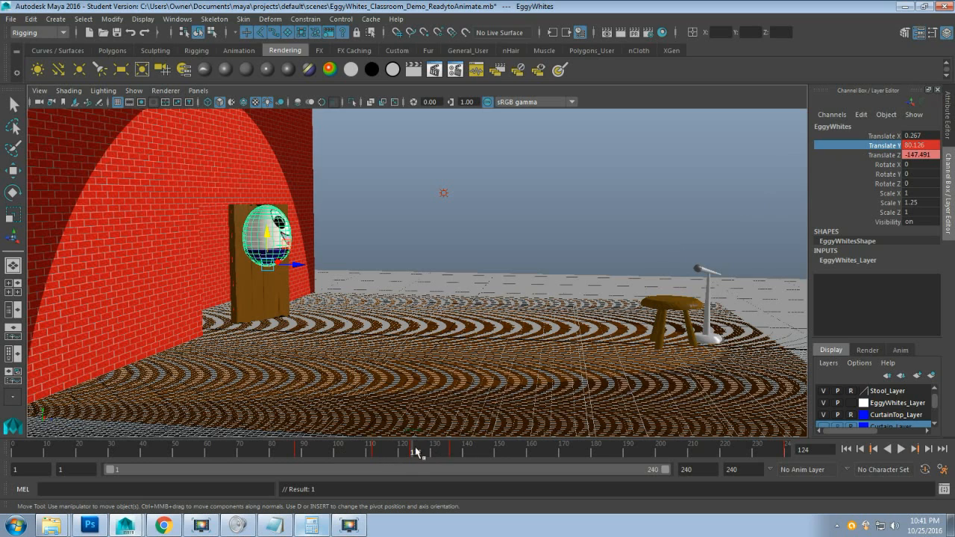
- Scrub between frames 112 and 136 to examine the egg's height at the start, peak and end of the bounce
click(375, 451)
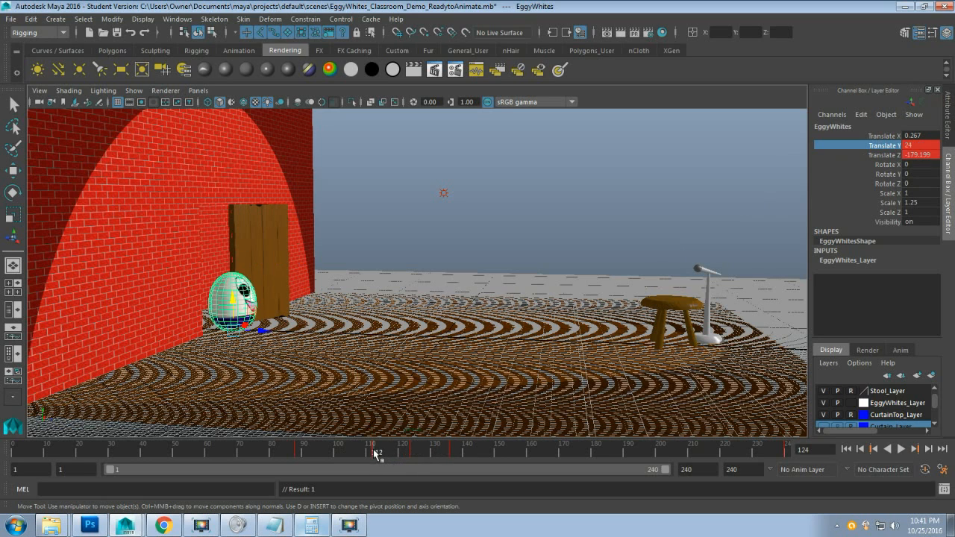
drag(375, 451, 450, 452)
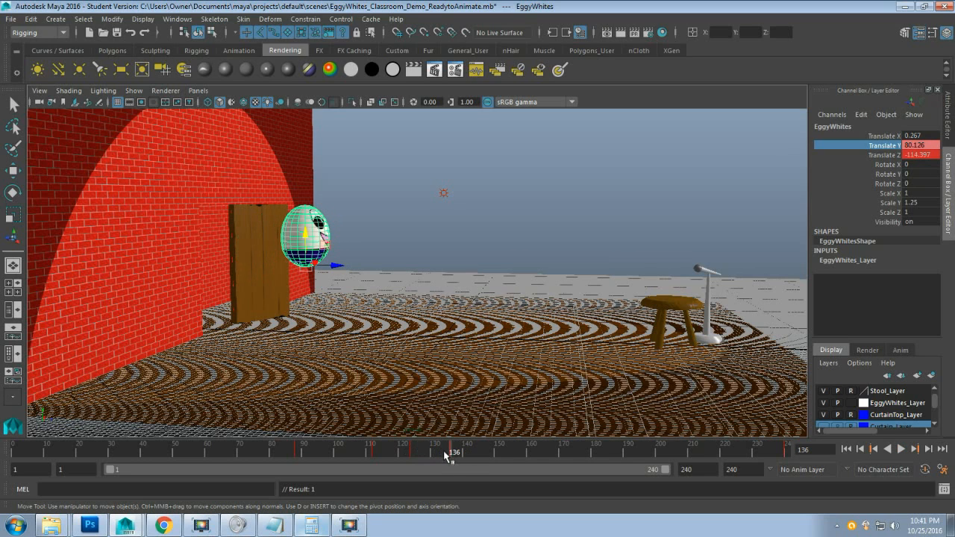
click(374, 453)
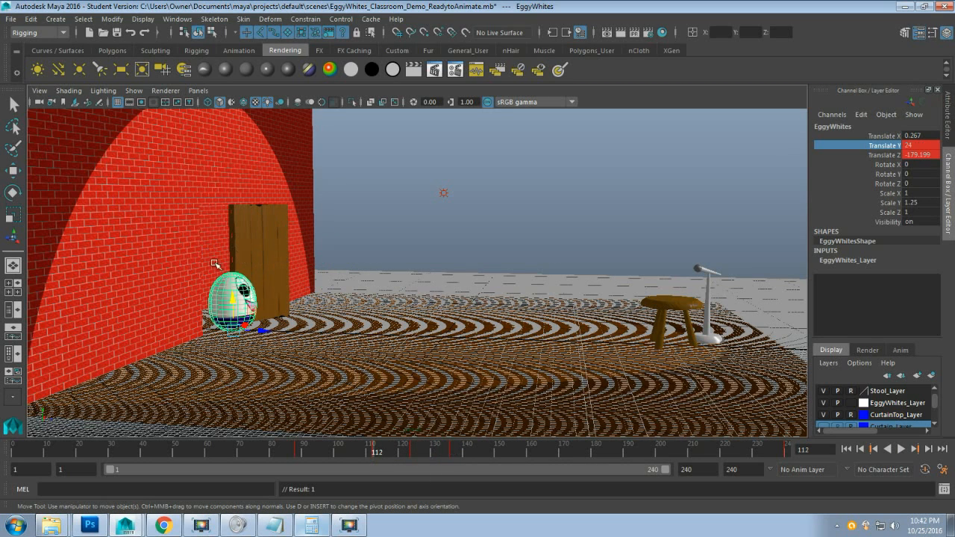
click(413, 453)
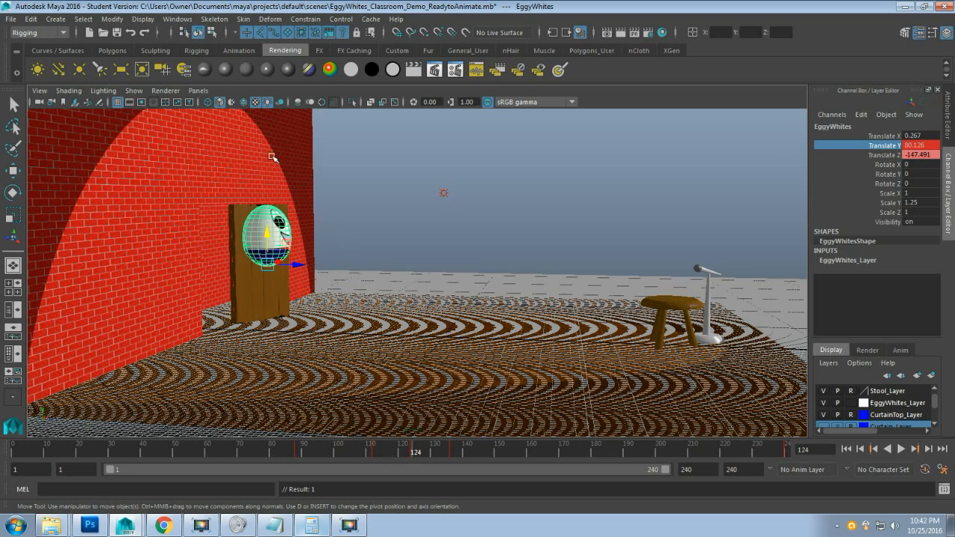
- At frame 136, set the egg's Translate Y to 24, key only that channel, and preview the bounce from frame 112
click(453, 452)
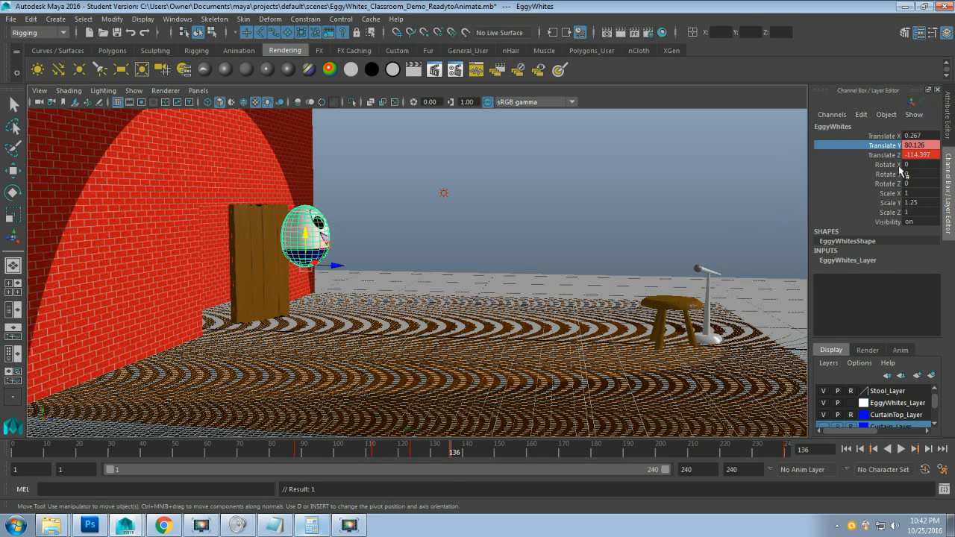
double_click(919, 147)
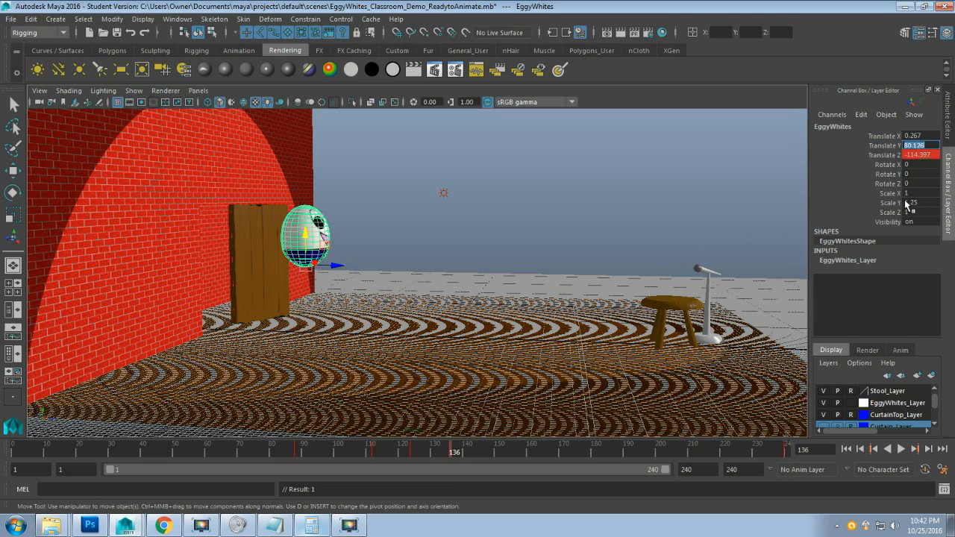
text(24)
key(Return)
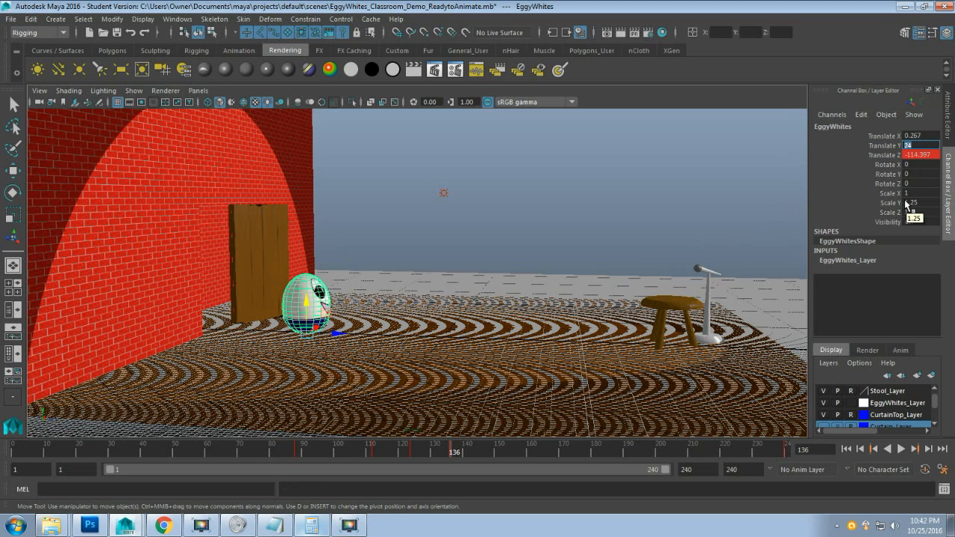
click(880, 146)
right_click(880, 146)
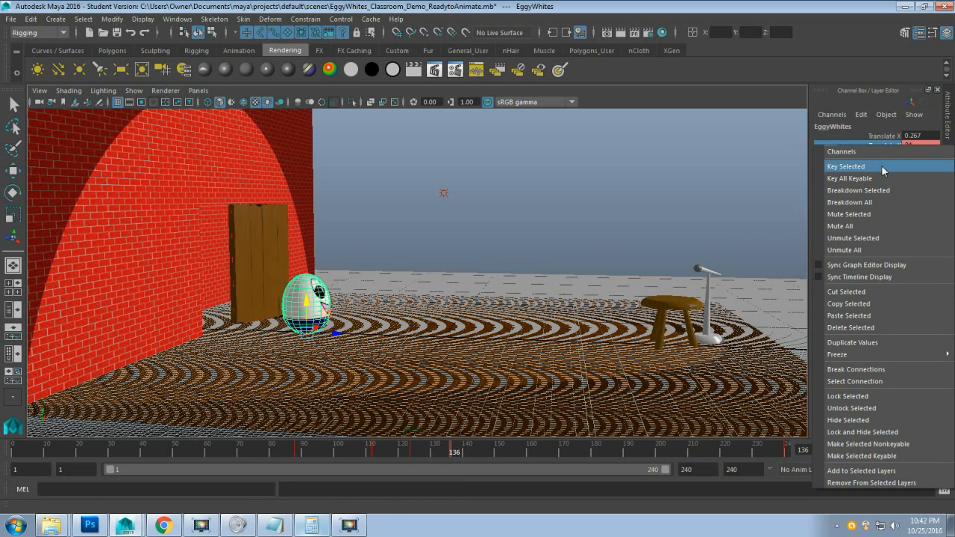
click(881, 165)
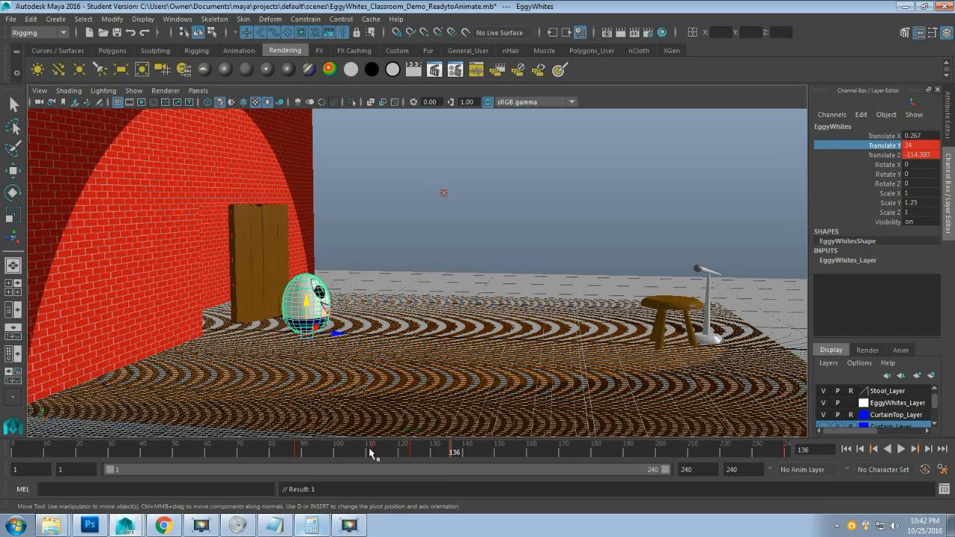
key(alt+v)
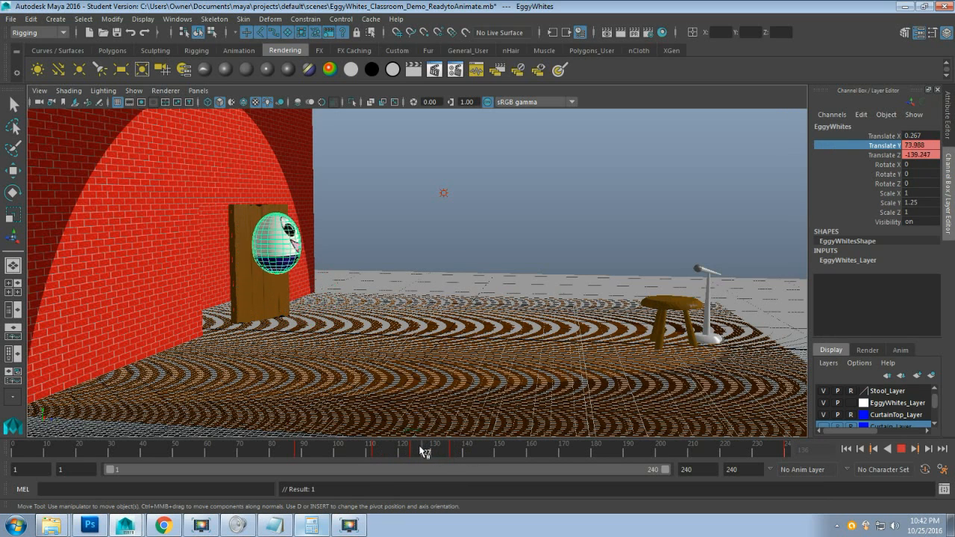
mouse_move(368, 450)
mouse_down()
mouse_move(453, 455)
mouse_move(442, 457)
mouse_up()
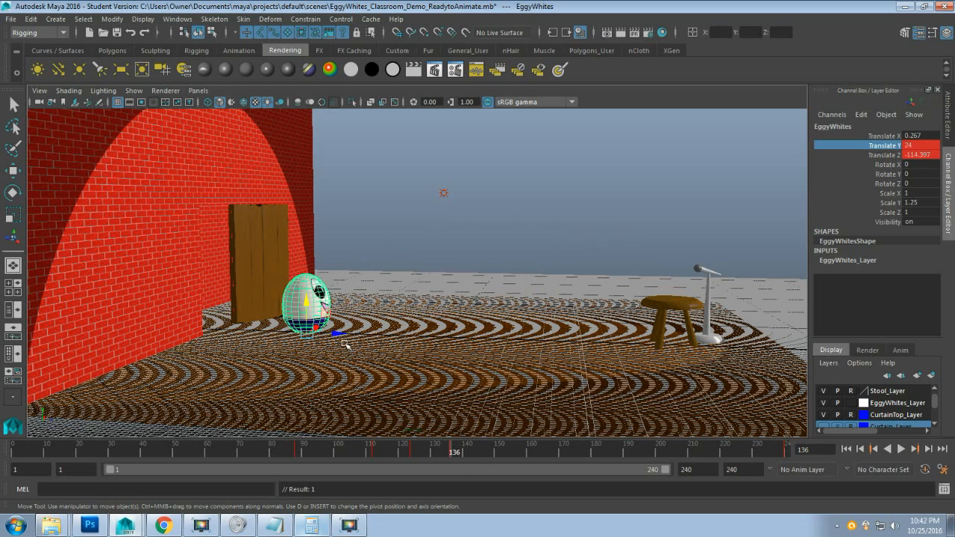
- Lengthen the bounce by moving the egg forward at frame 136 to a Translate Z of about -69.6 and keying only that channel
drag(336, 333, 400, 349)
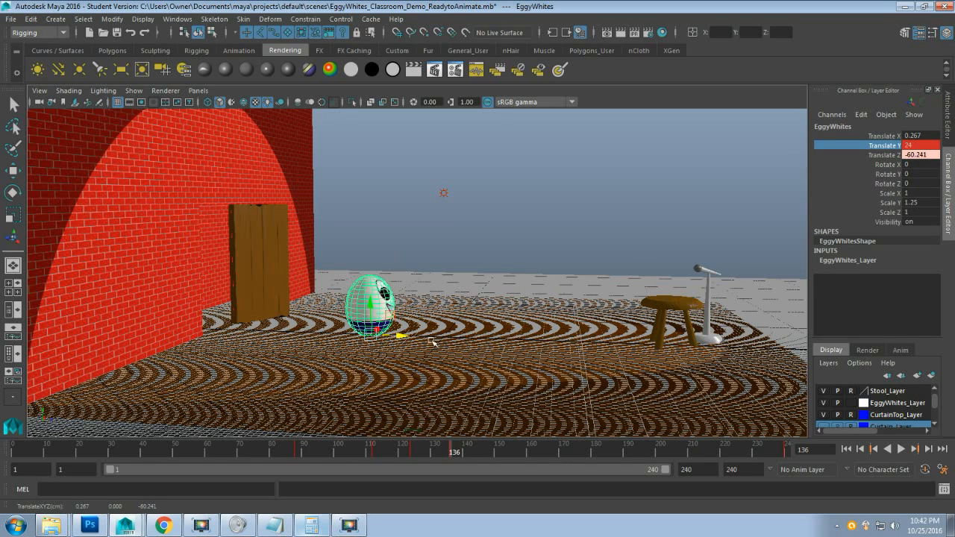
drag(408, 337, 398, 340)
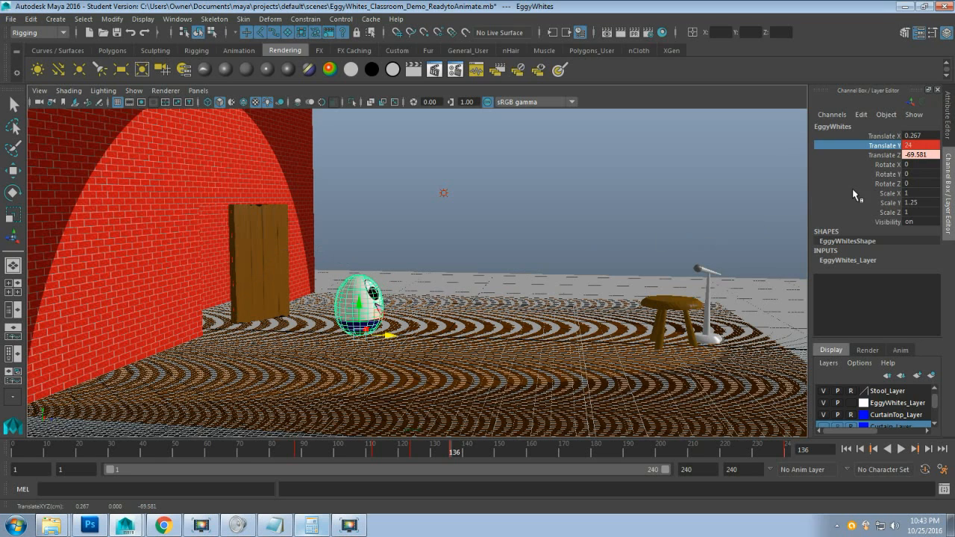
click(882, 155)
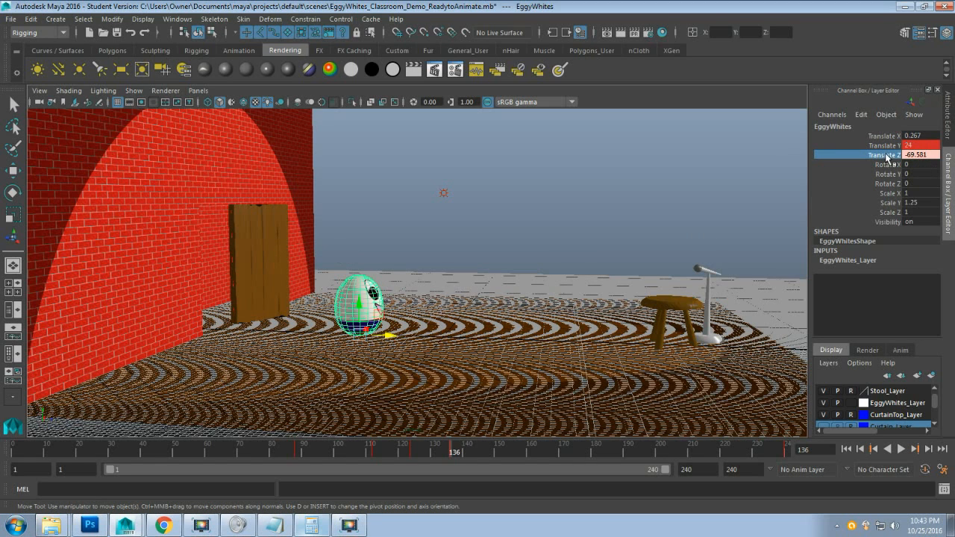
right_click(886, 155)
click(876, 177)
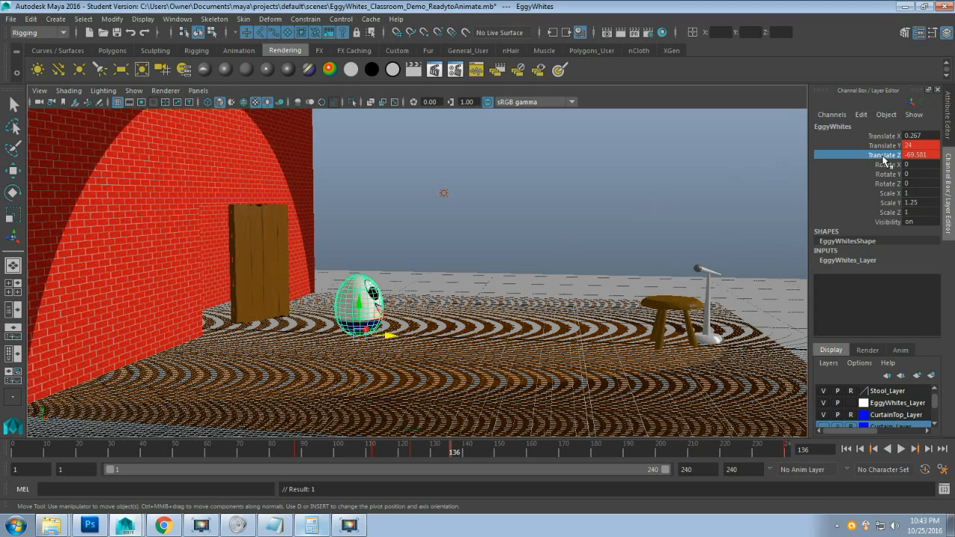
- Switch to Calculator and add 36 to 136 to find the landing frame of the next bounce
mouse_move(453, 440)
mouse_down()
mouse_move(291, 452)
mouse_move(453, 456)
mouse_up()
click(312, 525)
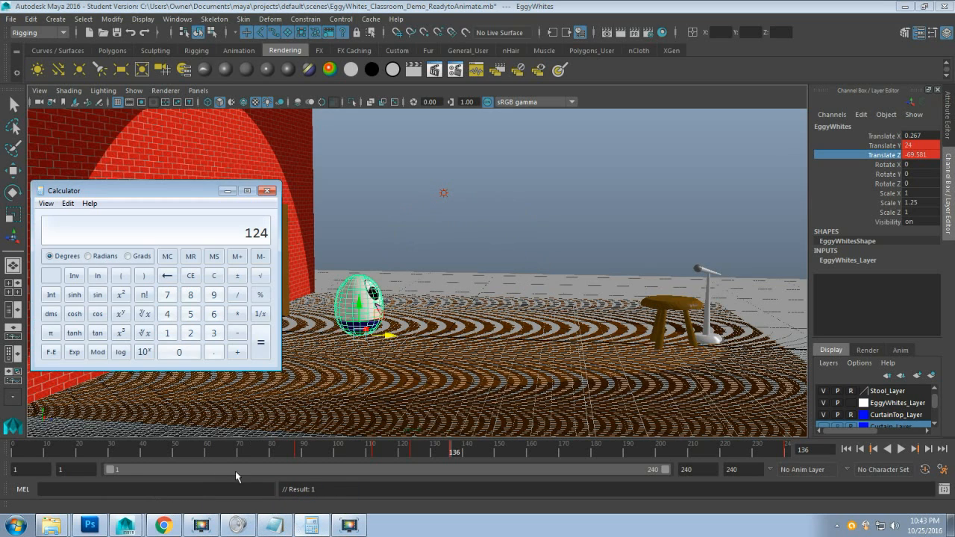
click(167, 333)
click(214, 335)
click(214, 314)
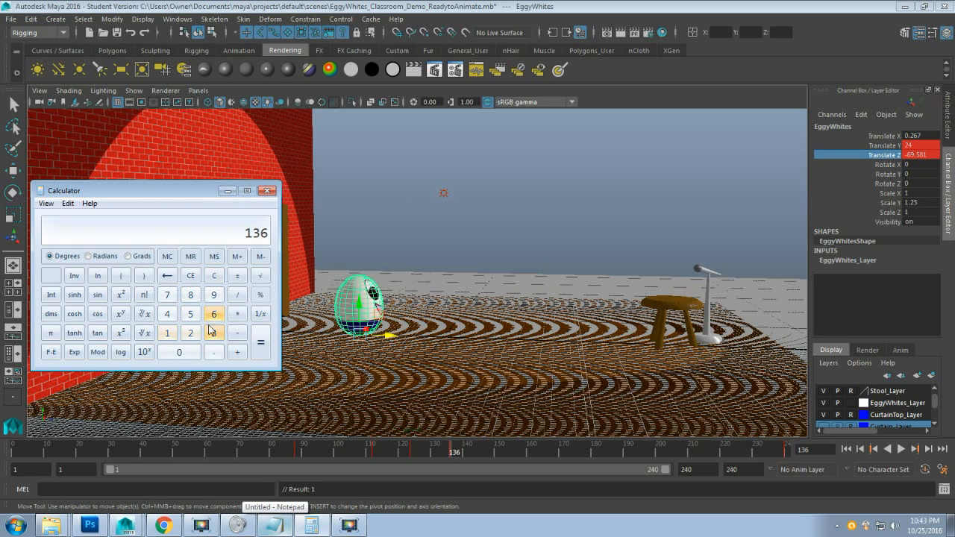
click(237, 353)
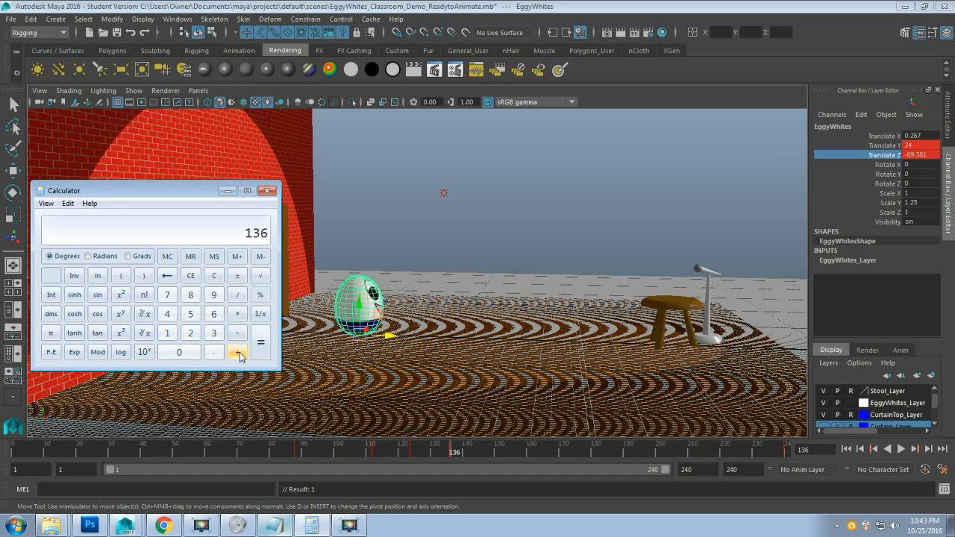
click(239, 355)
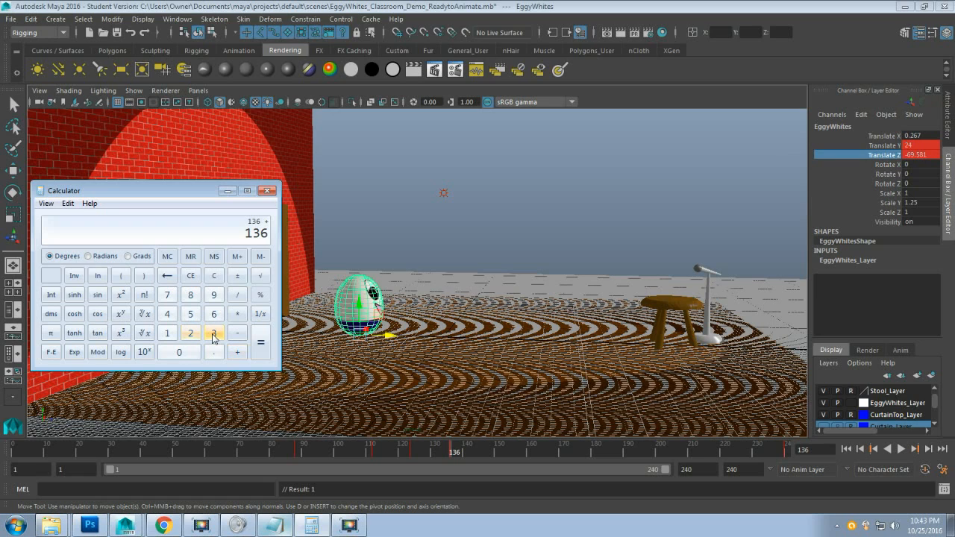
click(213, 335)
click(214, 314)
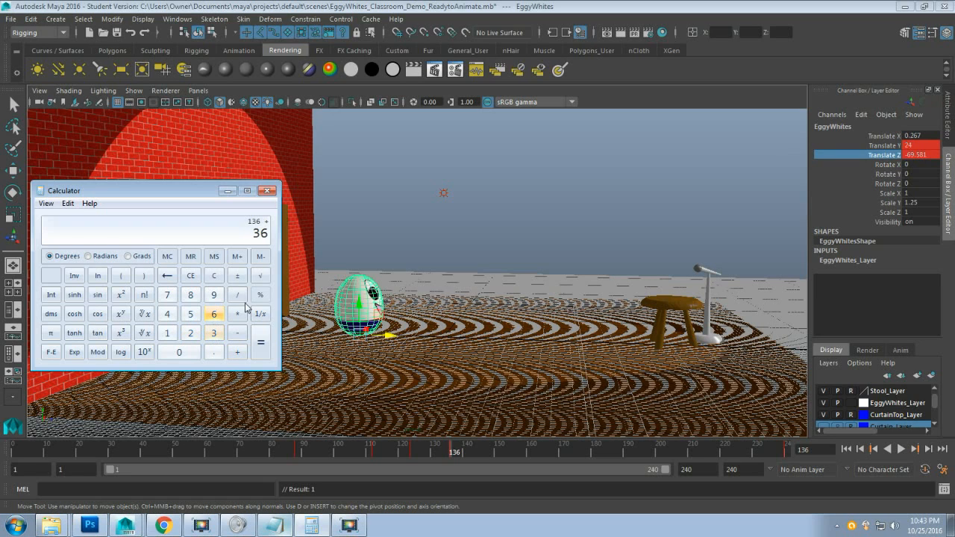
click(267, 348)
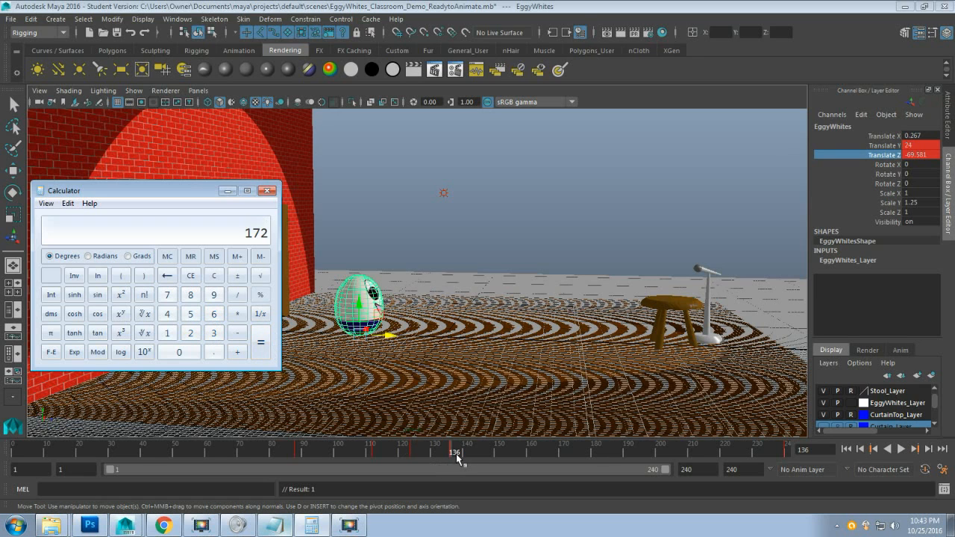
- Return to Maya, go to frame 172, move the egg forward to a Translate Z of about 40, and key only that channel
drag(456, 453, 565, 454)
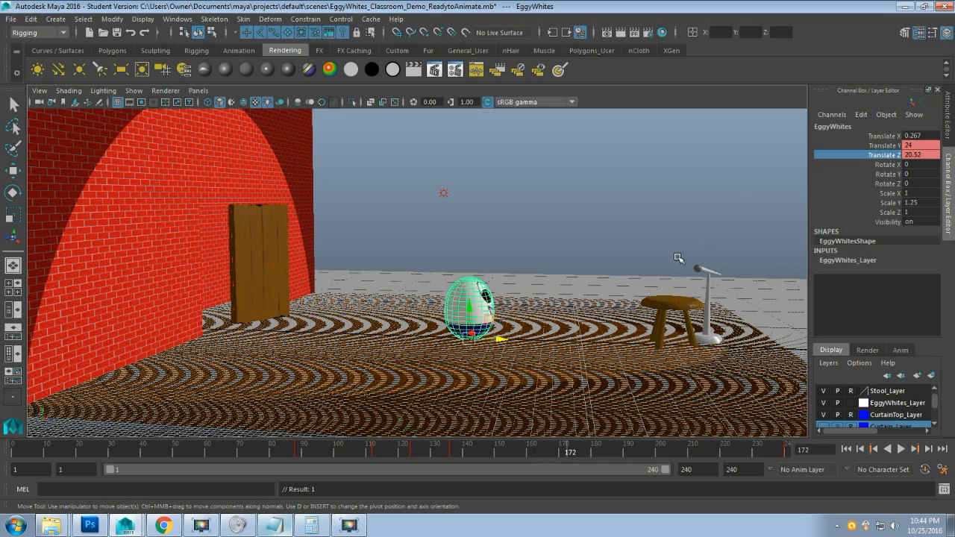
key(alt+v)
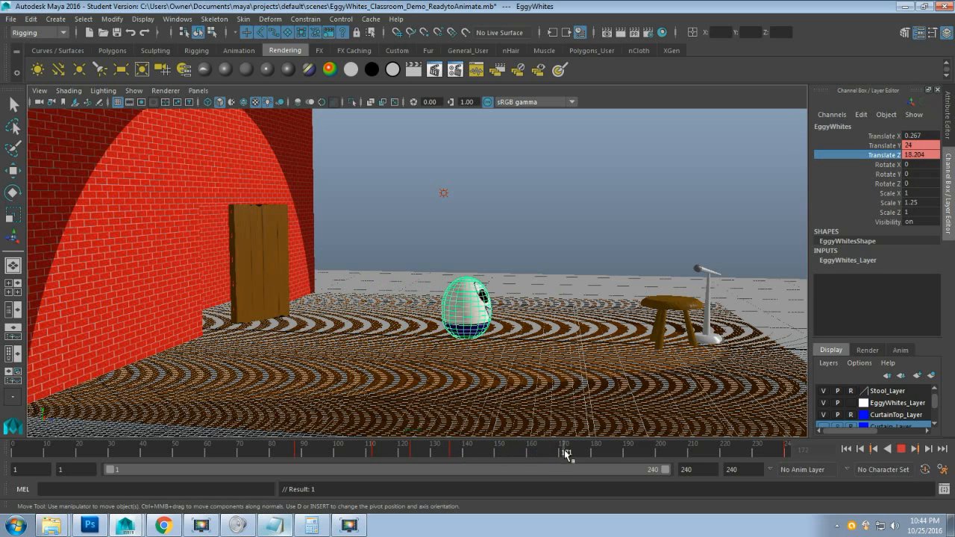
key(alt+v)
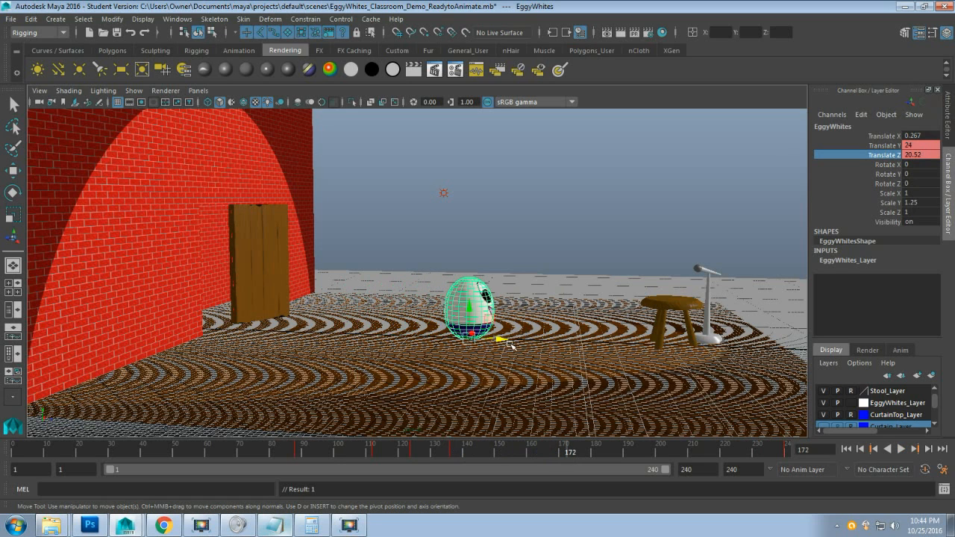
drag(503, 340, 529, 342)
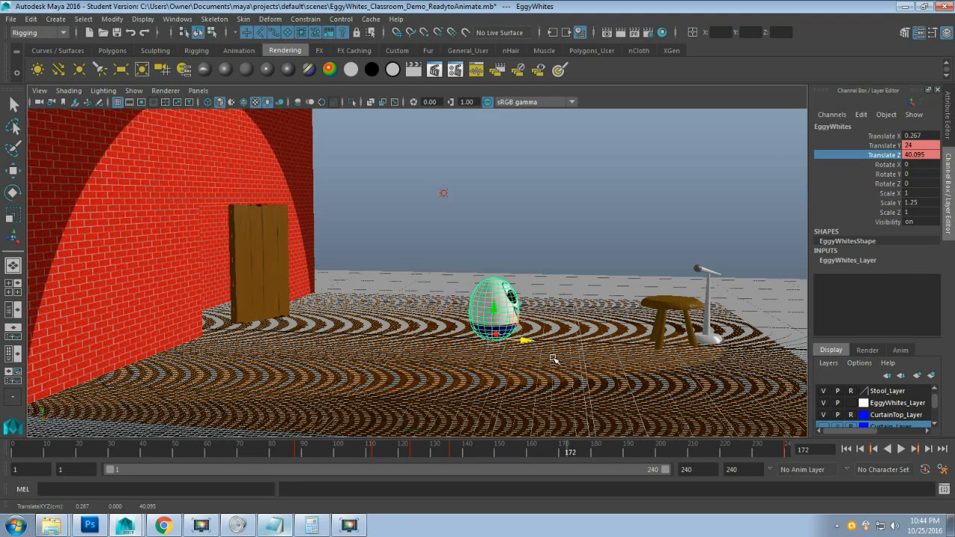
right_click(880, 153)
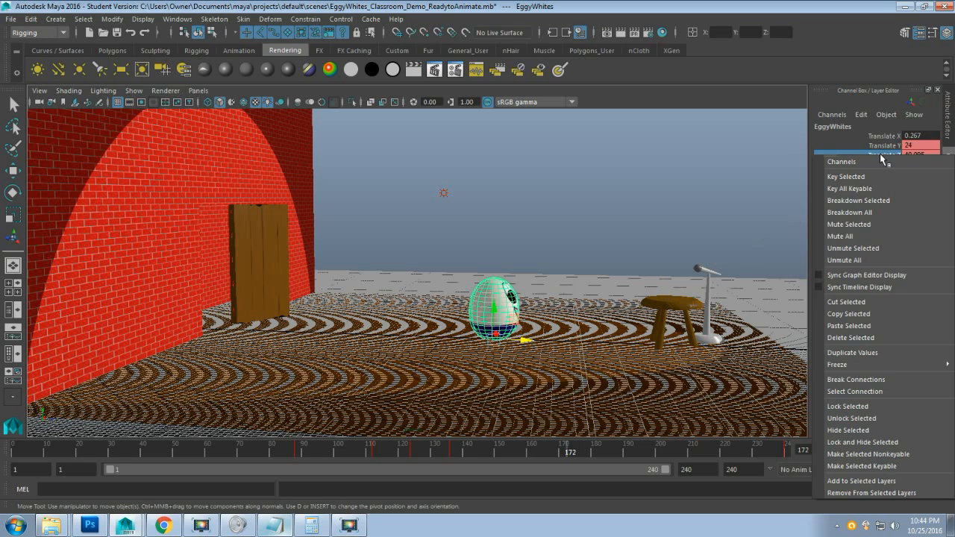
click(872, 178)
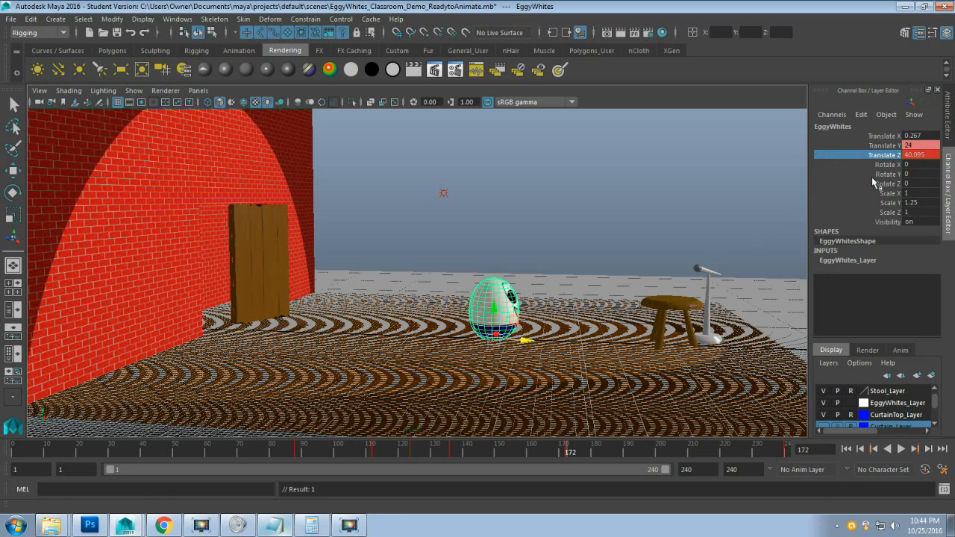
- Key only the egg's Translate Y of 24 at frame 172 to hold the landing on the floor
click(884, 147)
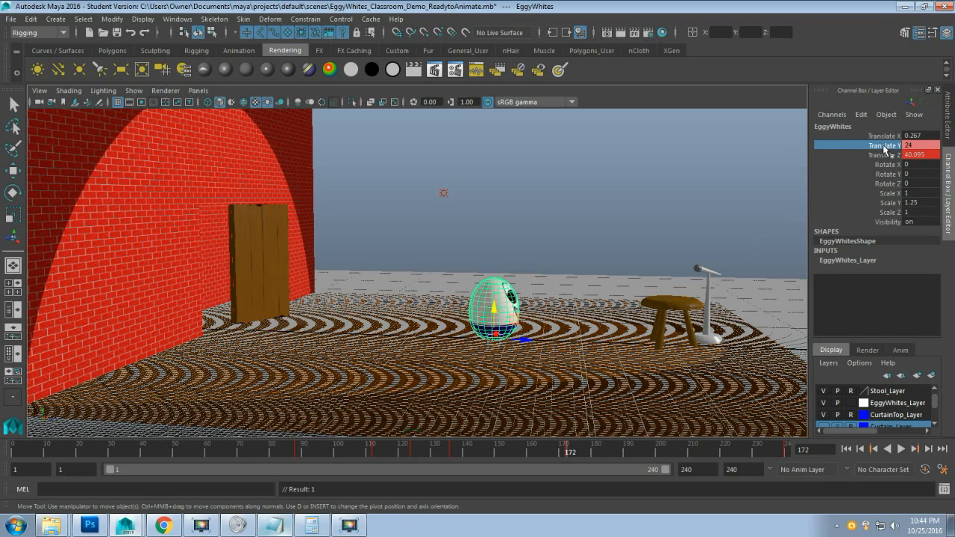
right_click(883, 146)
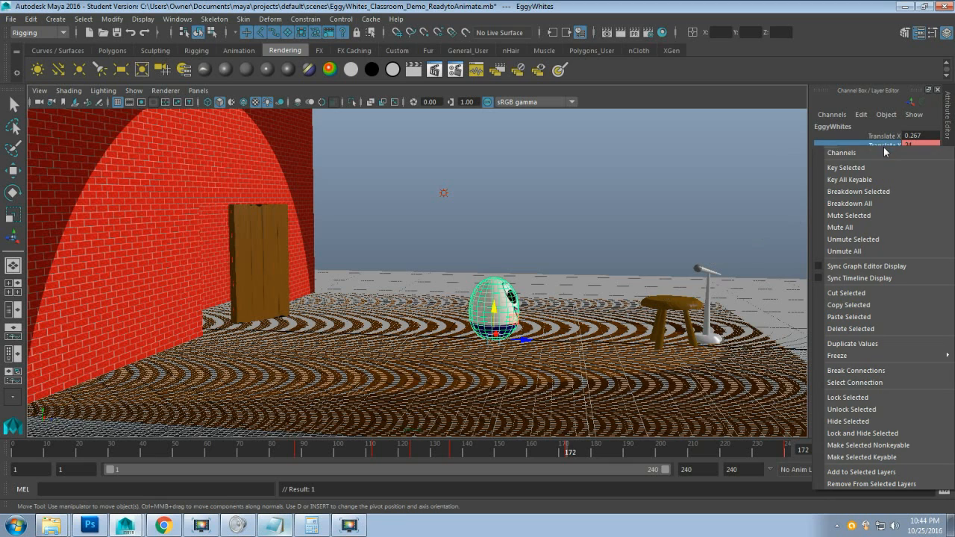
click(879, 168)
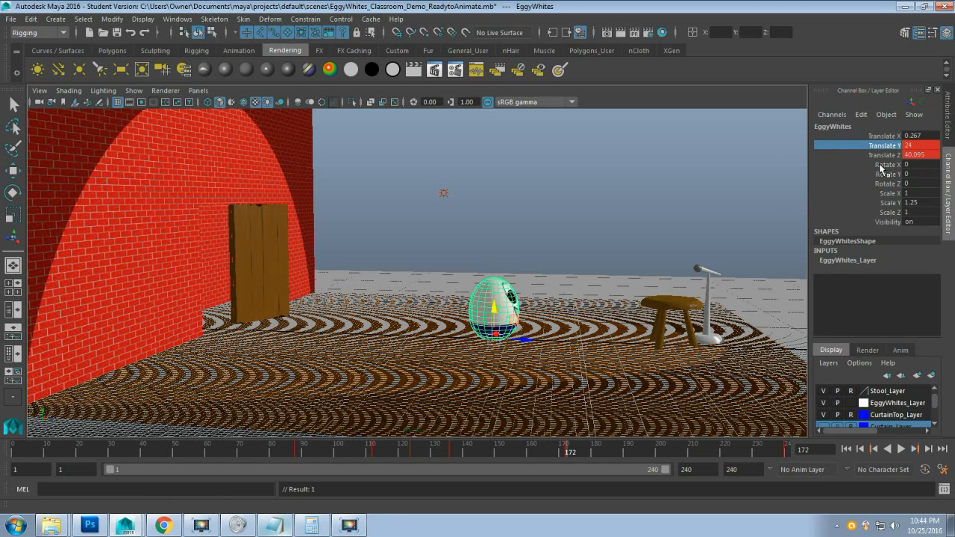
- At frame 154, raise the egg to a Translate Y of about 94.4 and key only that channel
drag(560, 449, 511, 459)
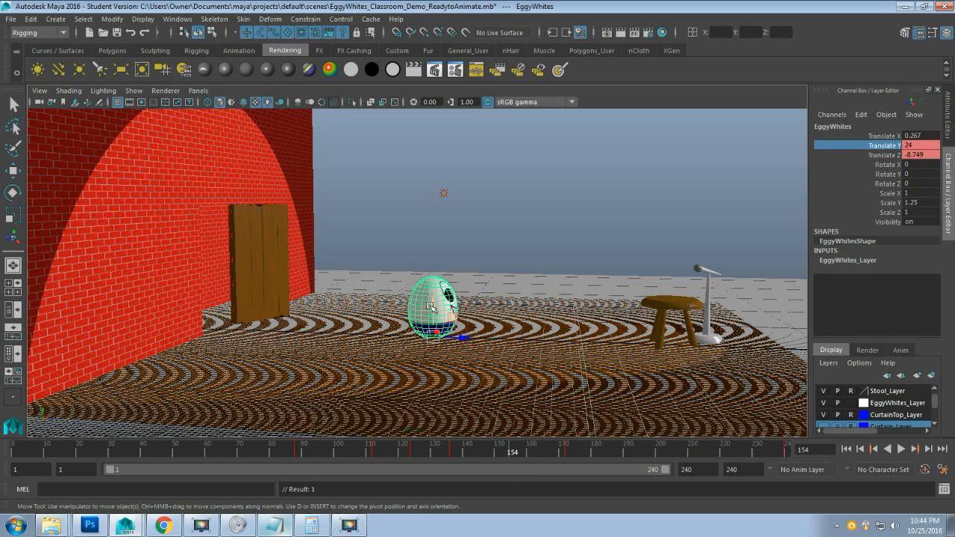
drag(430, 306, 445, 217)
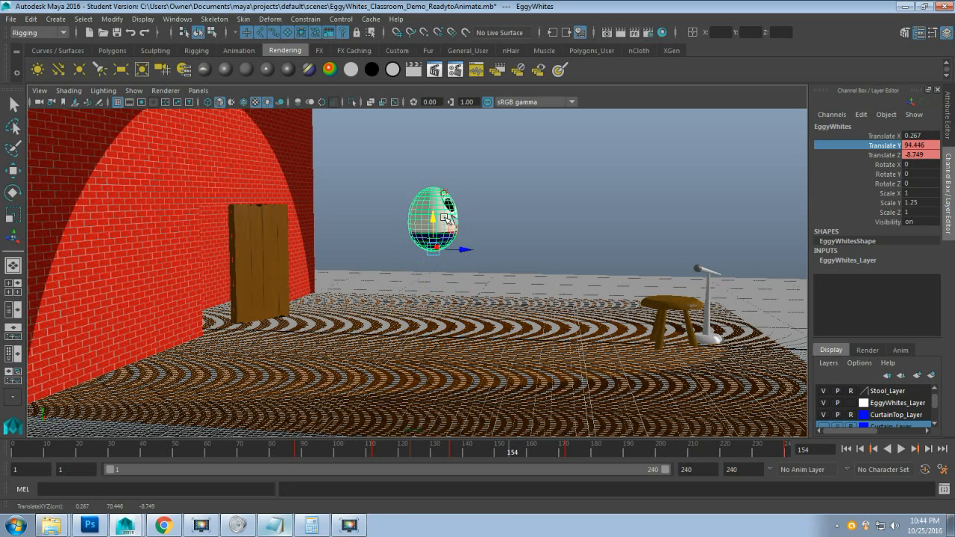
right_click(886, 144)
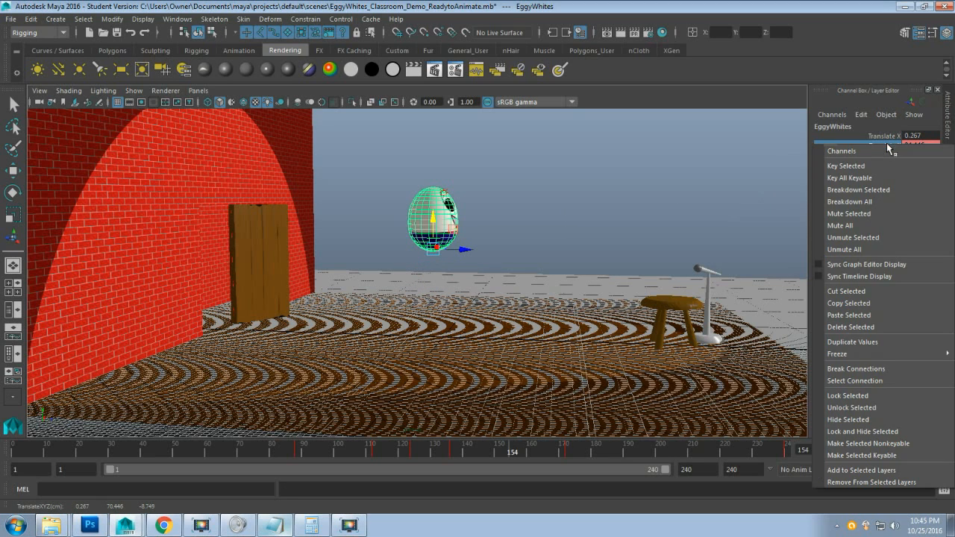
click(882, 163)
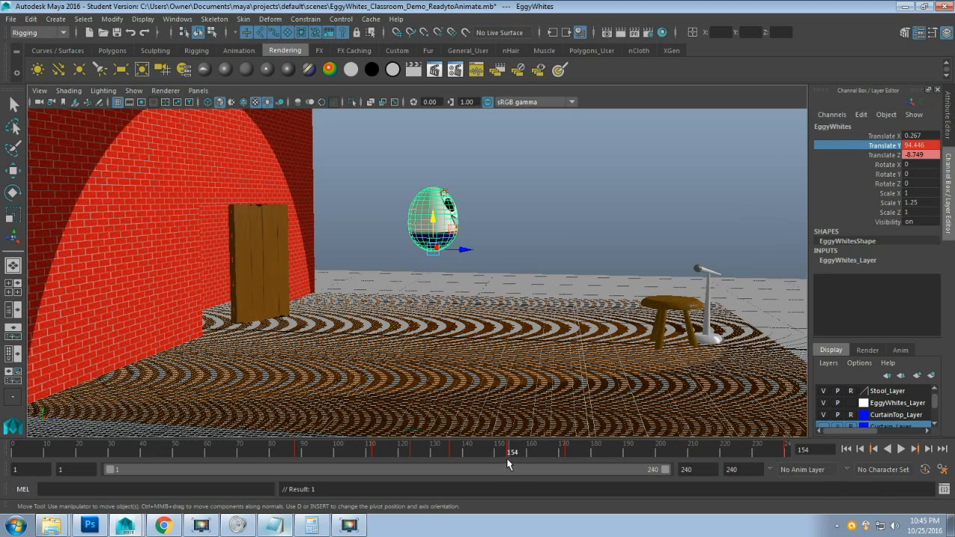
- Scrub and play back the egg's bounce up to frame 172 to check its motion
drag(465, 452, 570, 453)
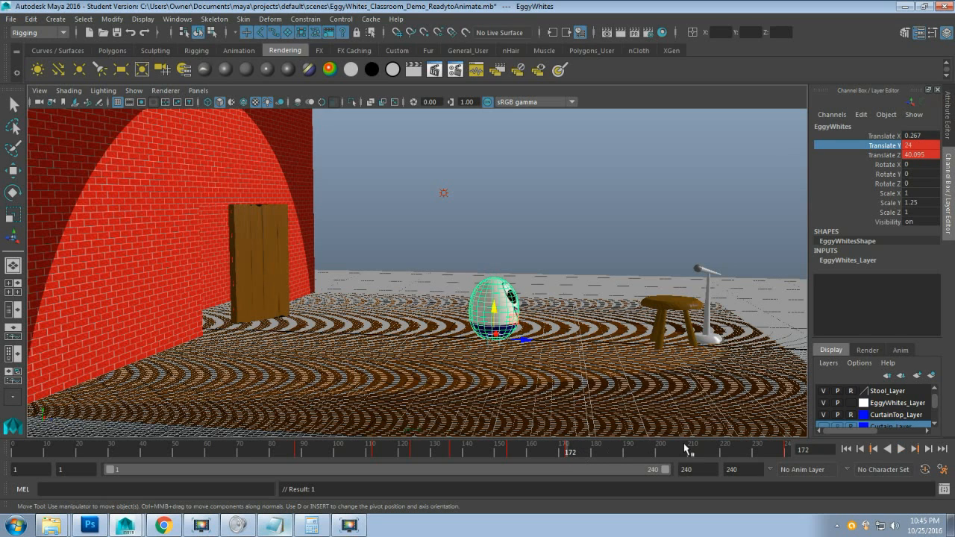
click(899, 448)
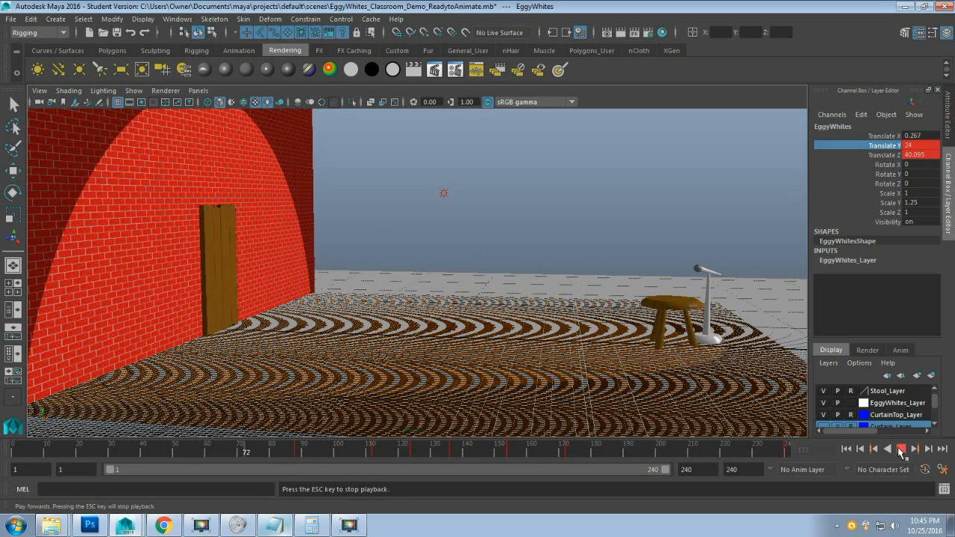
click(900, 448)
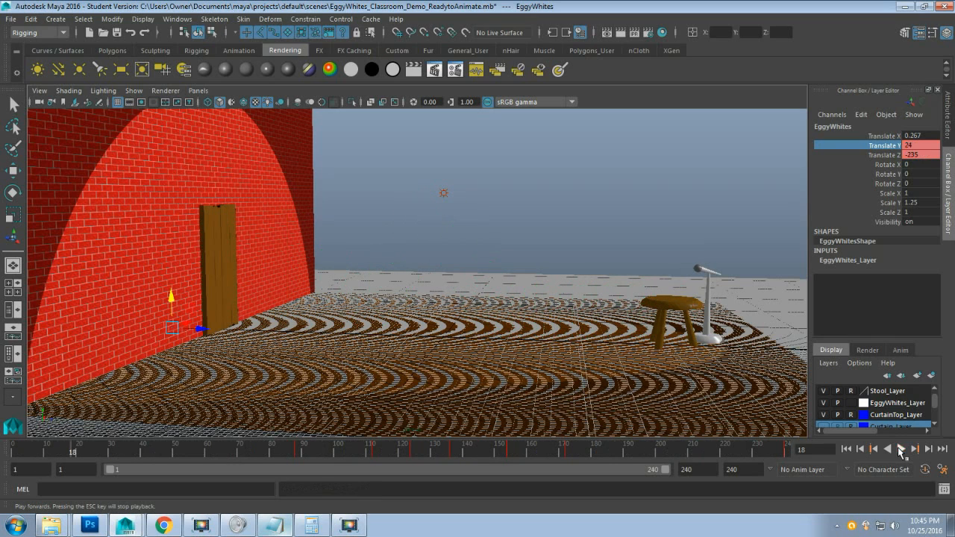
drag(618, 450, 565, 457)
key(w)
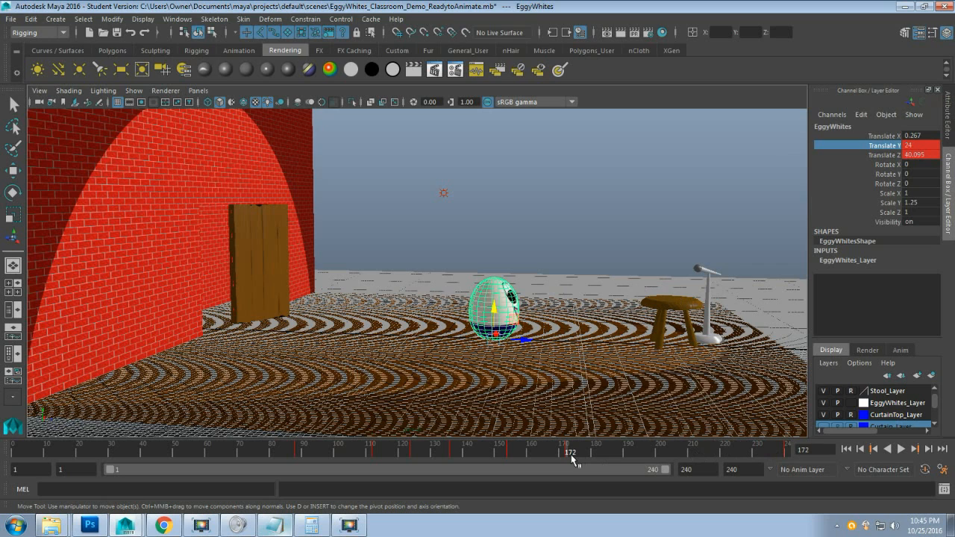
- Switch to Calculator and add 36 to 172 to find the frame of the final landing
click(310, 528)
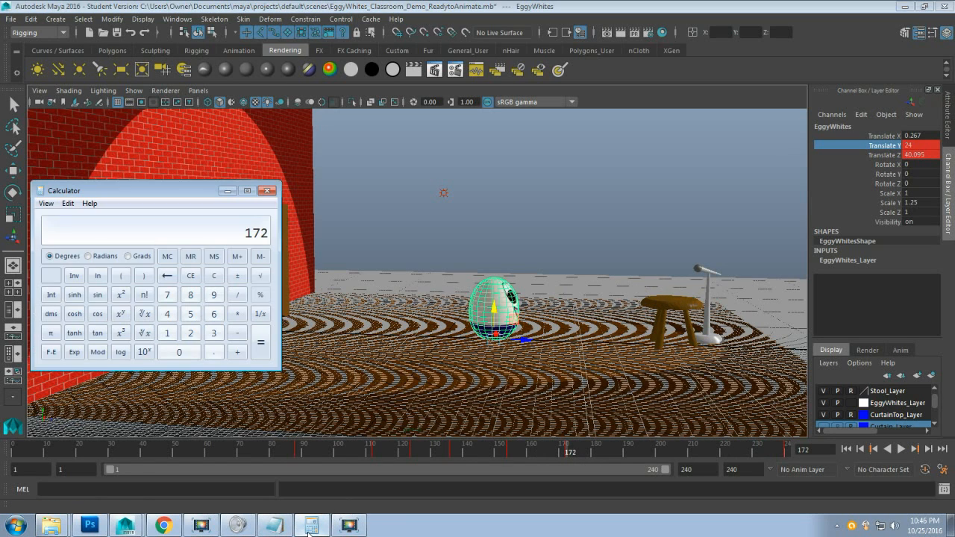
click(237, 352)
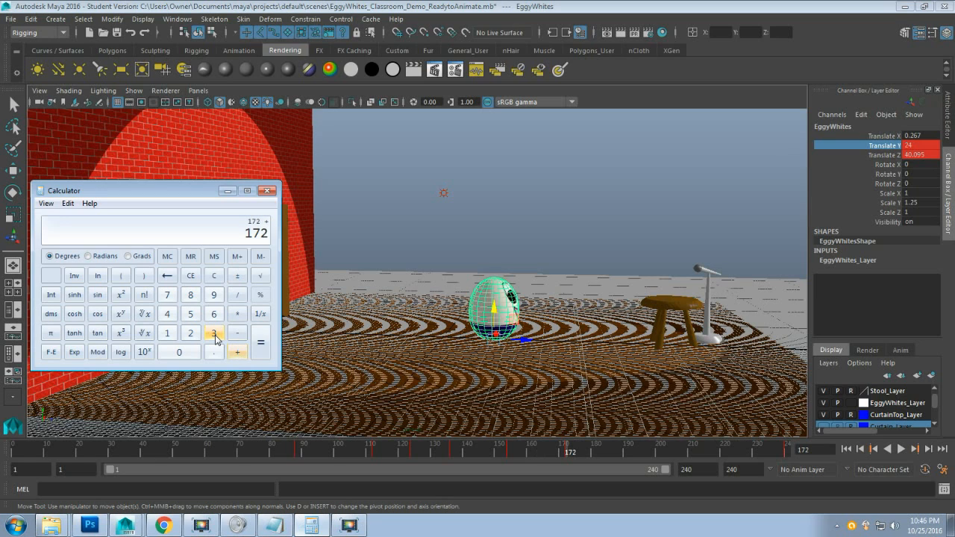
click(214, 334)
click(214, 314)
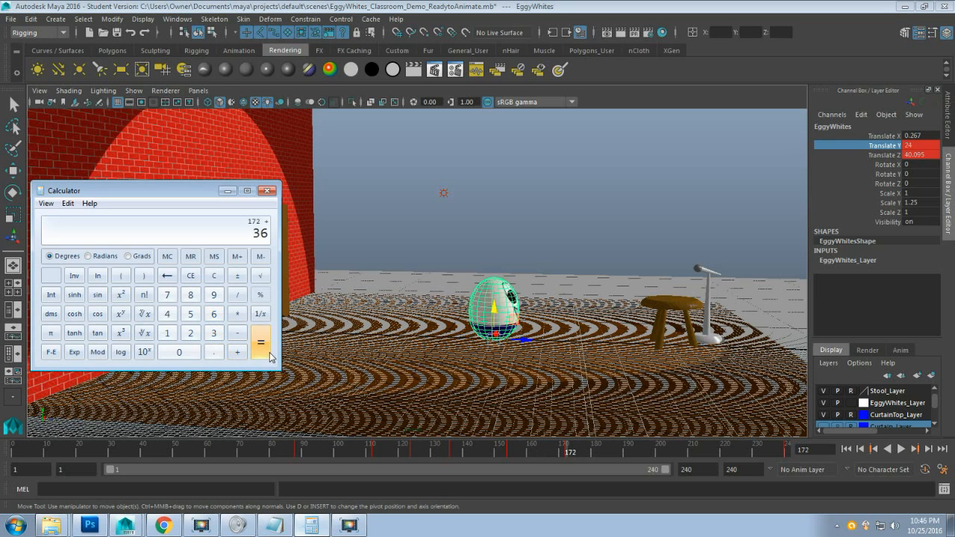
click(269, 355)
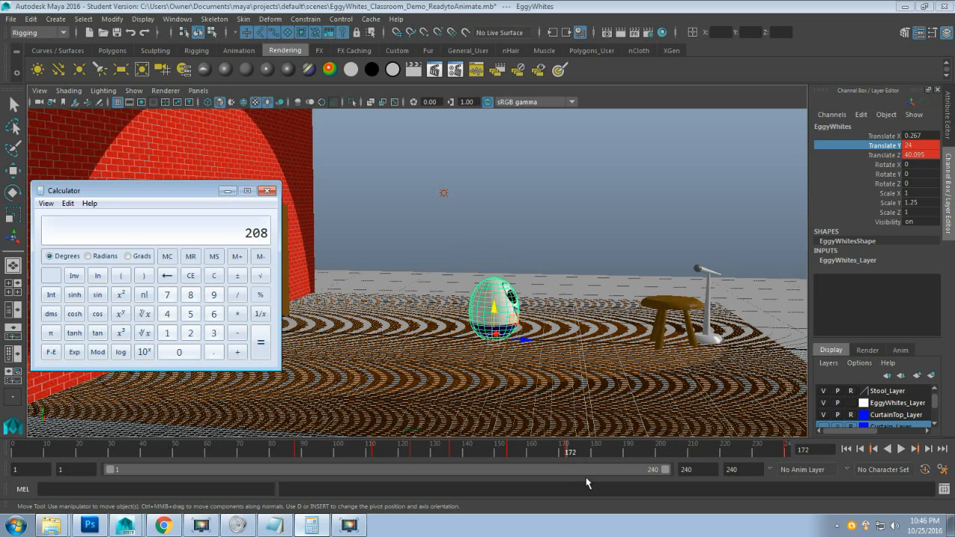
- Return to Maya, go to frame 208, set the egg's Translate Z to 172, and key only that channel
drag(572, 458, 683, 462)
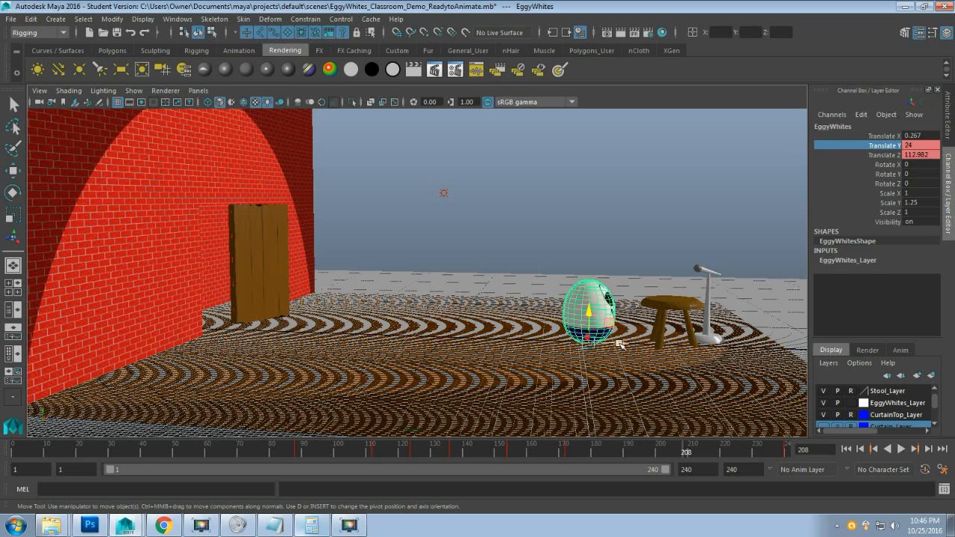
click(919, 155)
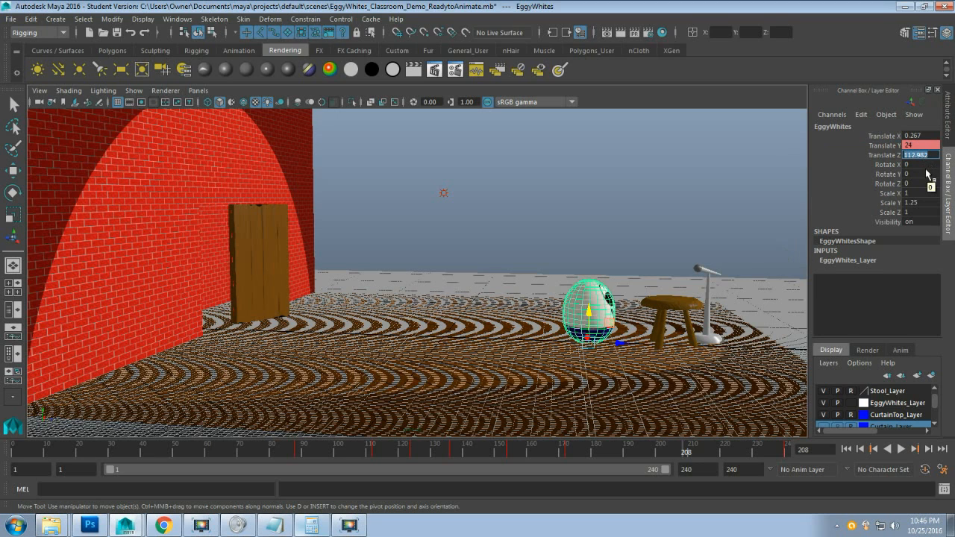
text(172)
key(Return)
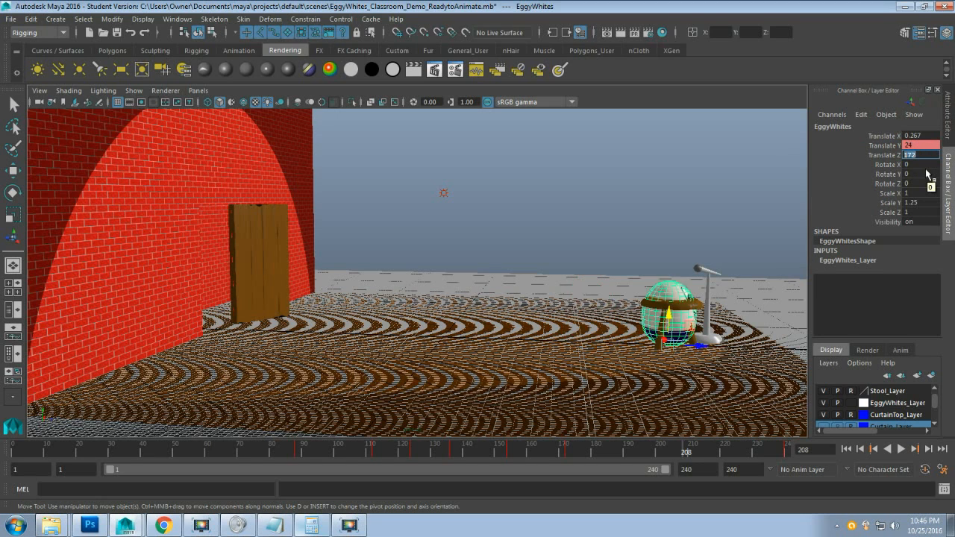
click(885, 155)
right_click(883, 156)
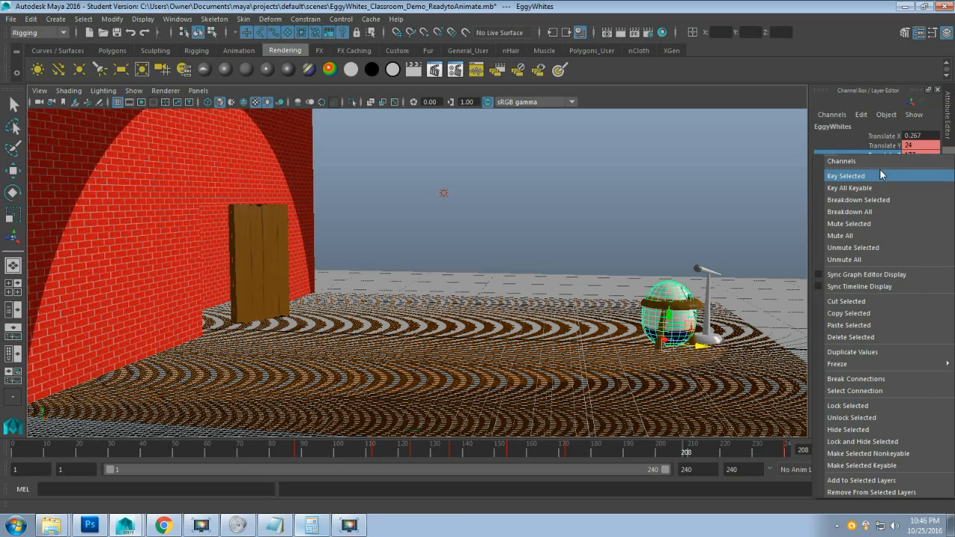
click(880, 174)
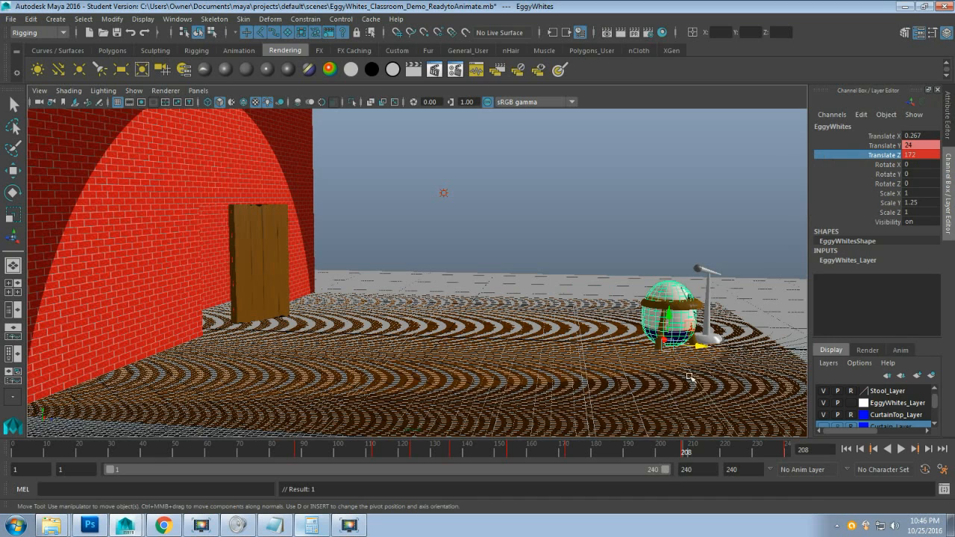
- At frame 208, set the egg's Translate Y to 61 so it sits on the stool, and key only that channel
click(919, 146)
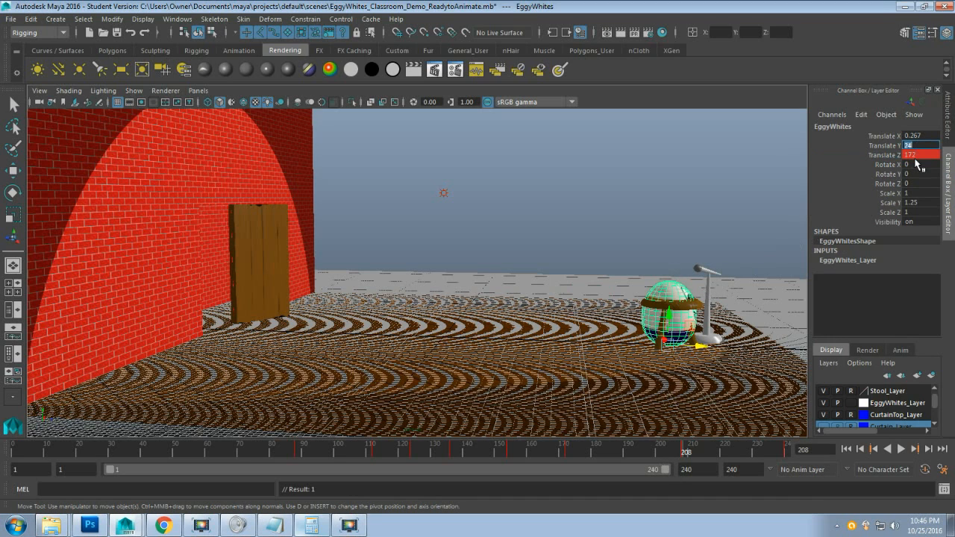
text(61)
key(Return)
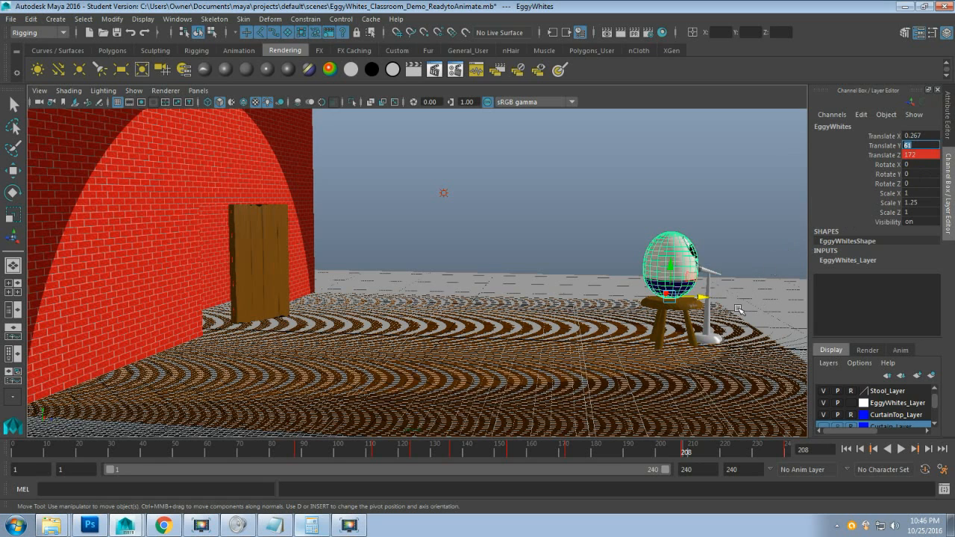
click(886, 146)
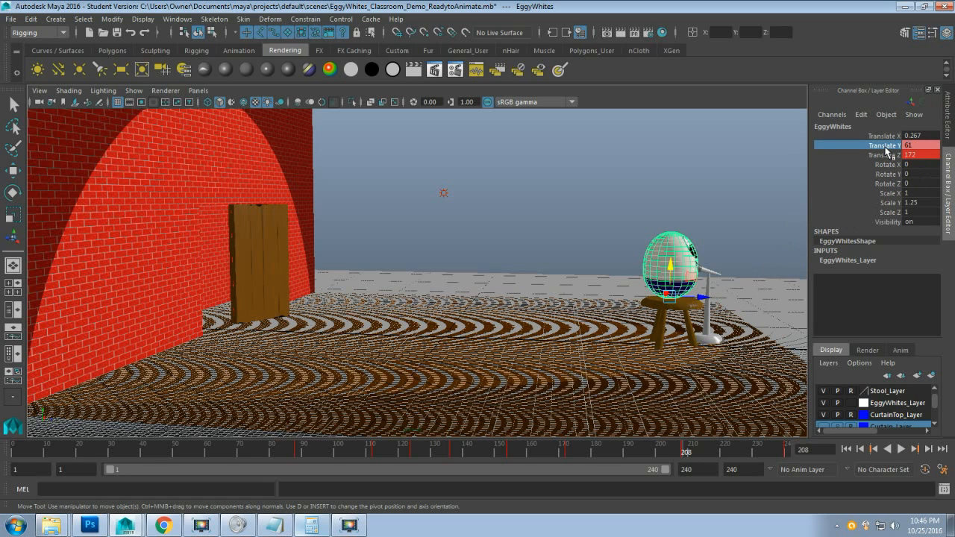
right_click(886, 149)
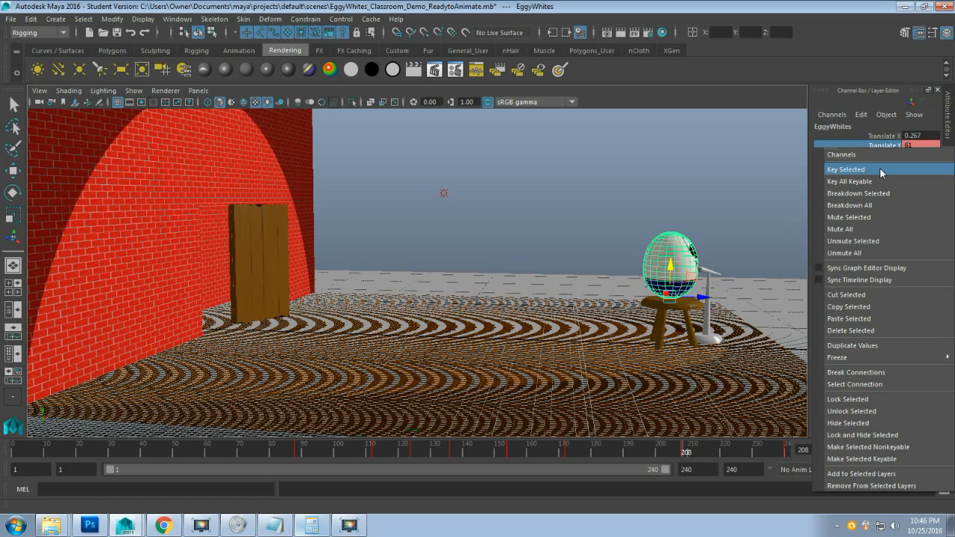
click(879, 168)
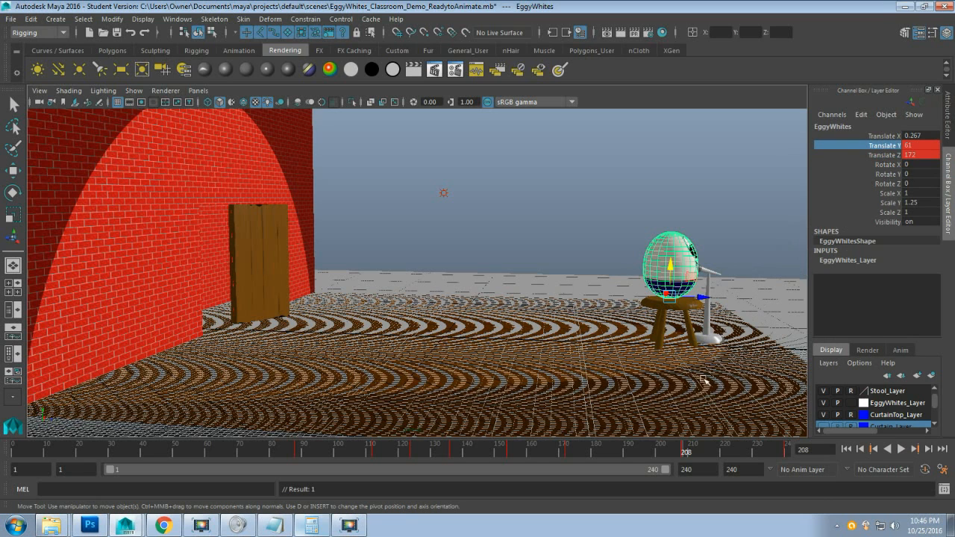
- At frame 189, raise the egg to a Translate Y of about 117 and key only that channel
drag(685, 442, 621, 462)
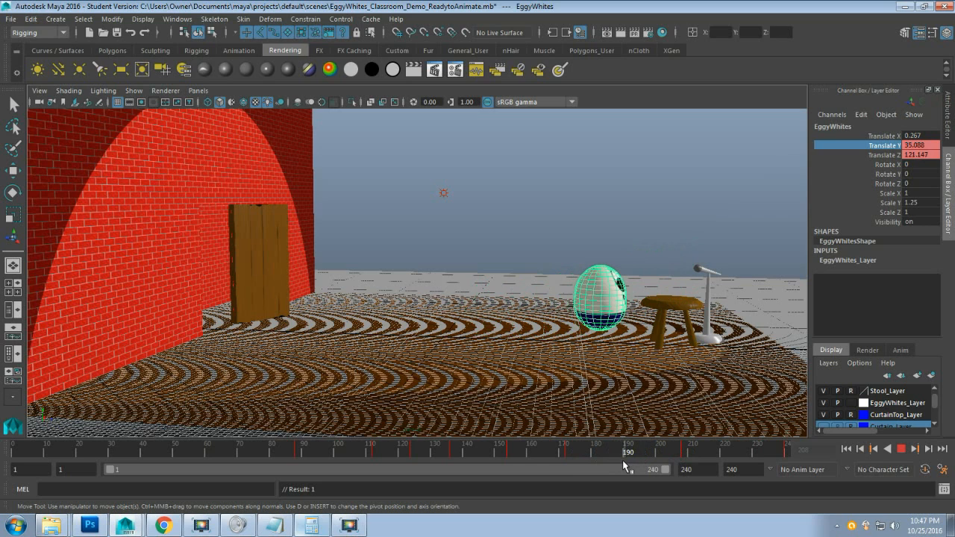
drag(621, 461, 621, 459)
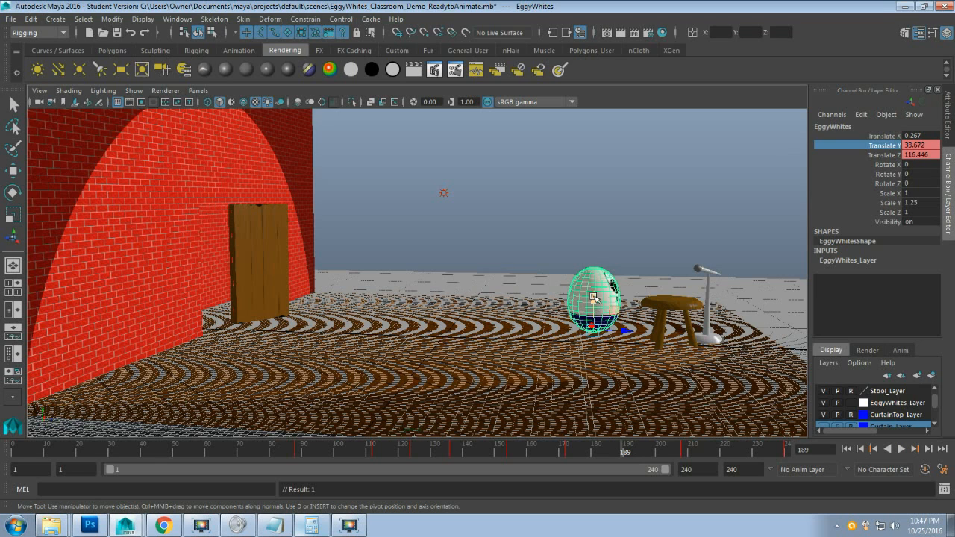
drag(593, 299, 601, 190)
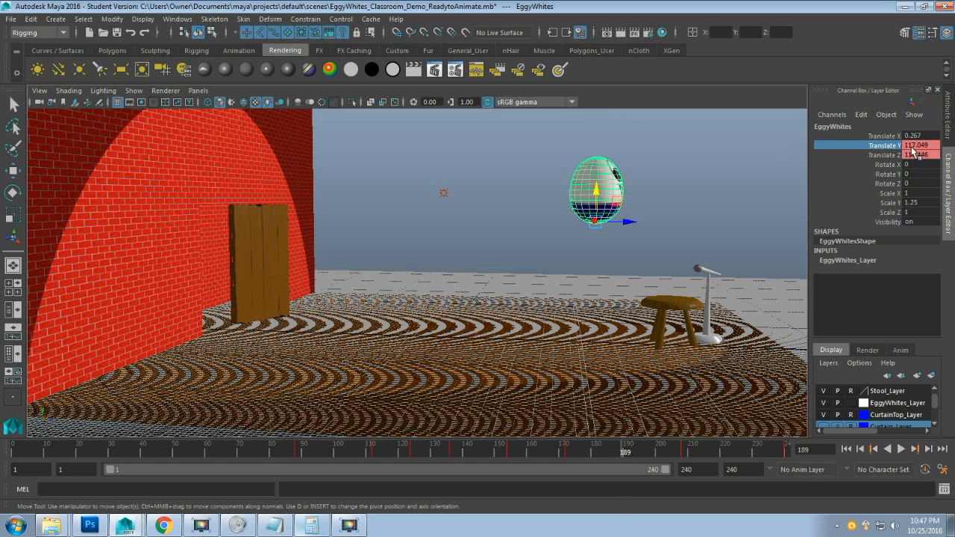
right_click(877, 147)
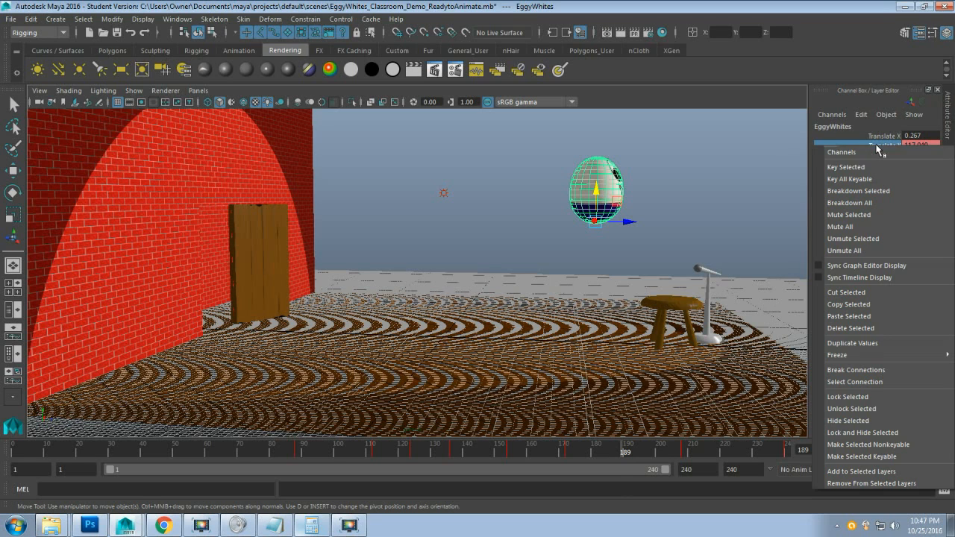
click(872, 166)
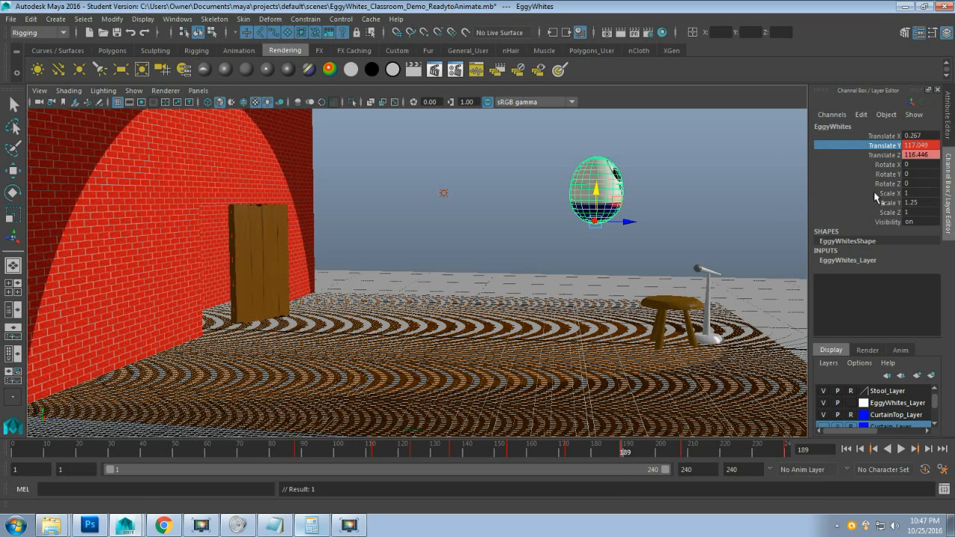
- Play back the full animation in the perspective view to check the bounces onto the stool
click(573, 452)
key(alt+v)
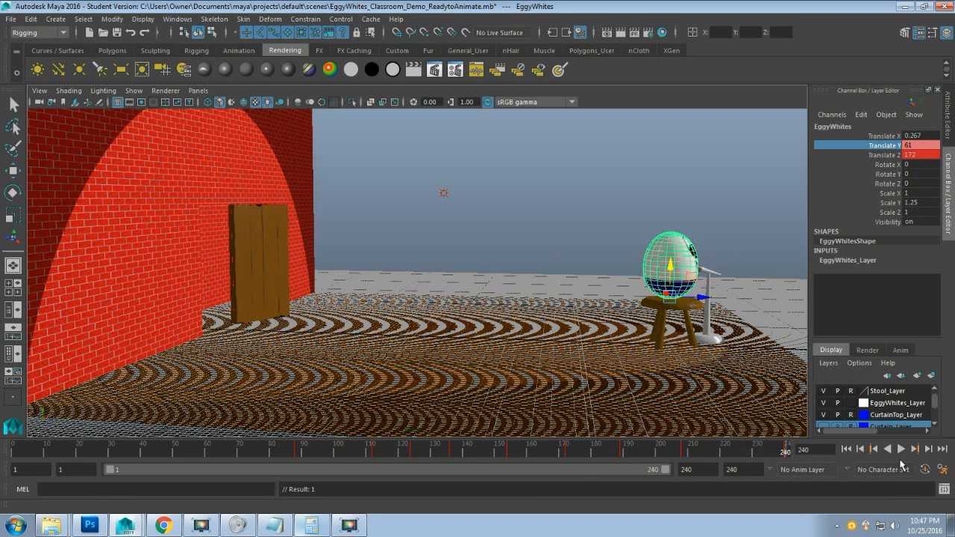
click(900, 449)
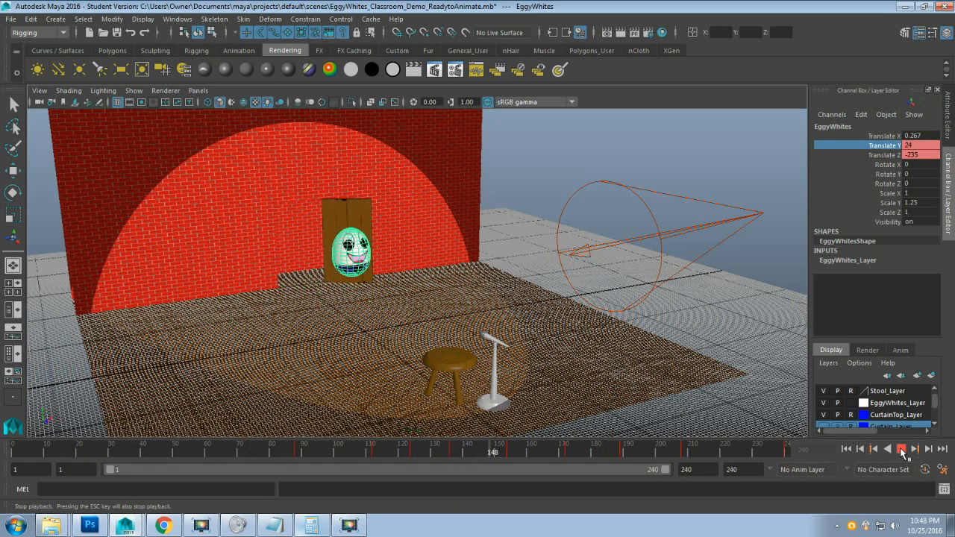
click(900, 449)
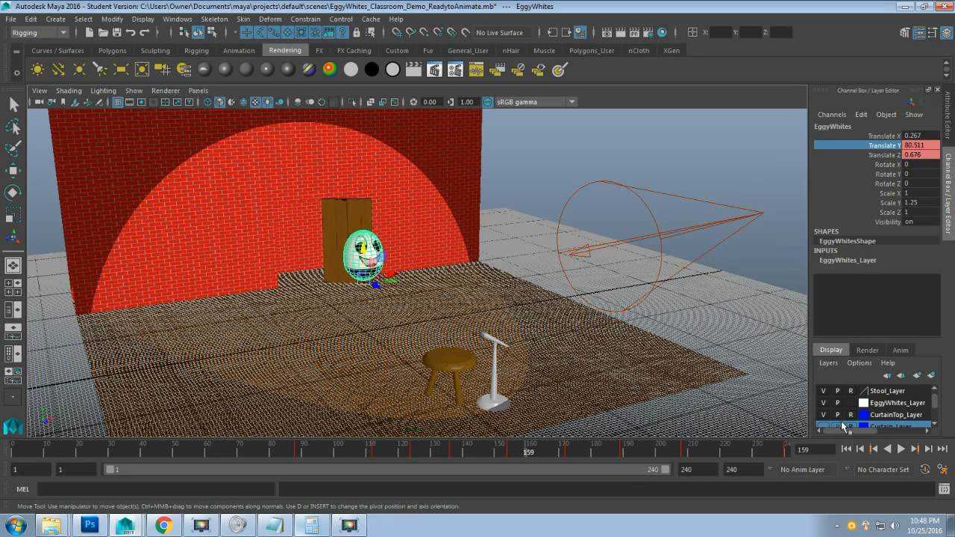
- Make Curtain_Layer visible and preview the animation through MySceneCamera
scroll(849, 417, down, 1)
click(824, 391)
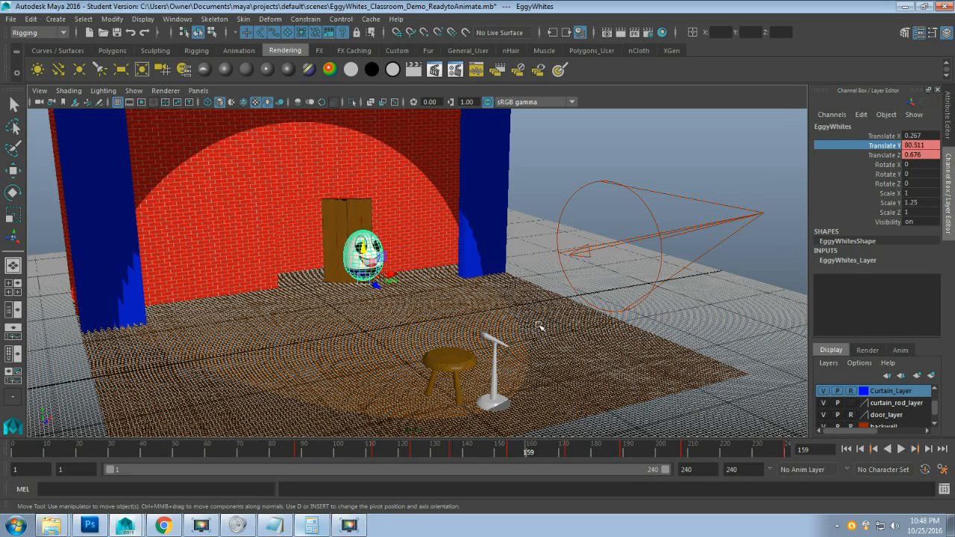
click(197, 90)
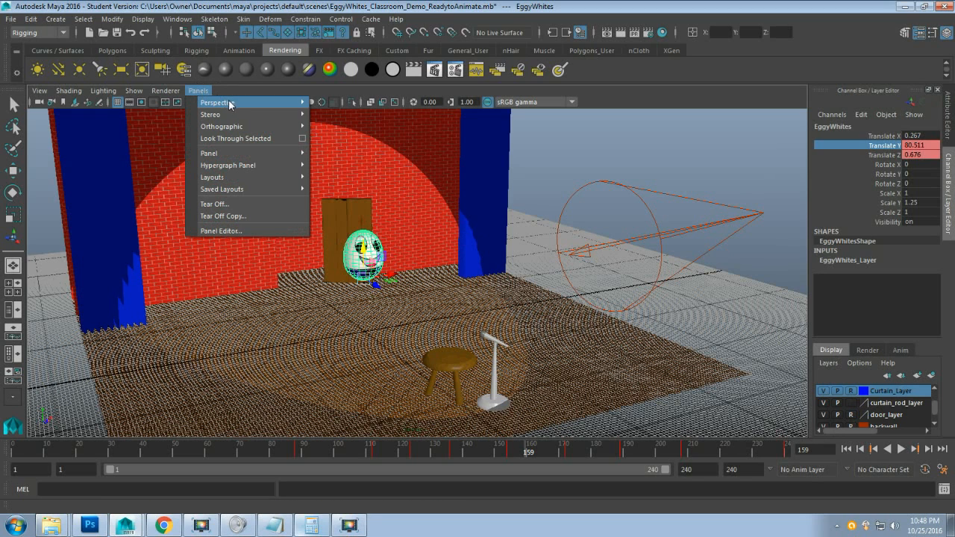
mouse_move(246, 102)
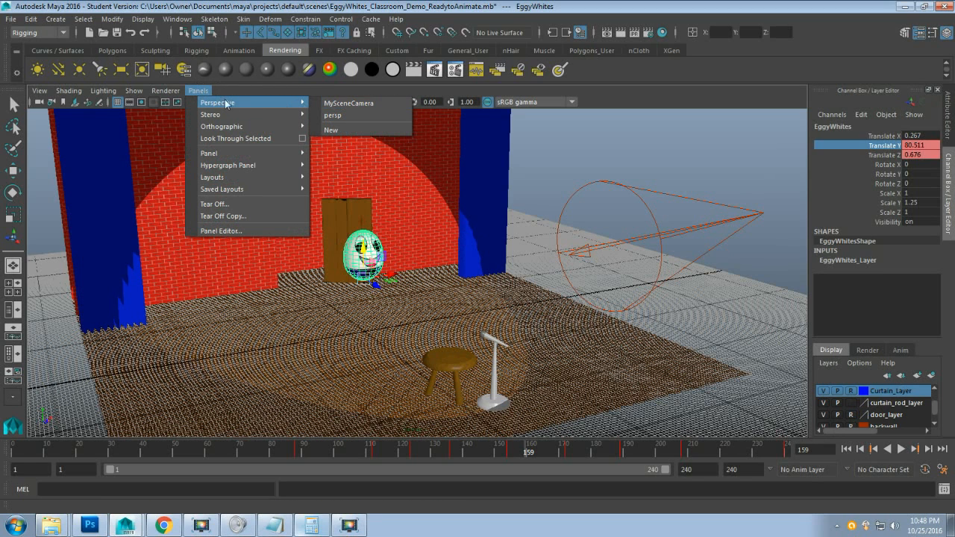
click(377, 105)
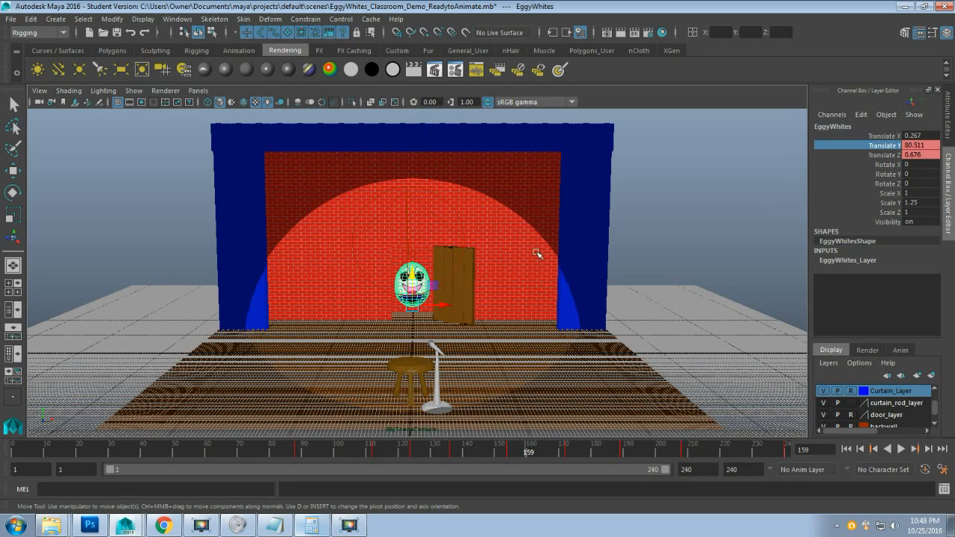
click(901, 448)
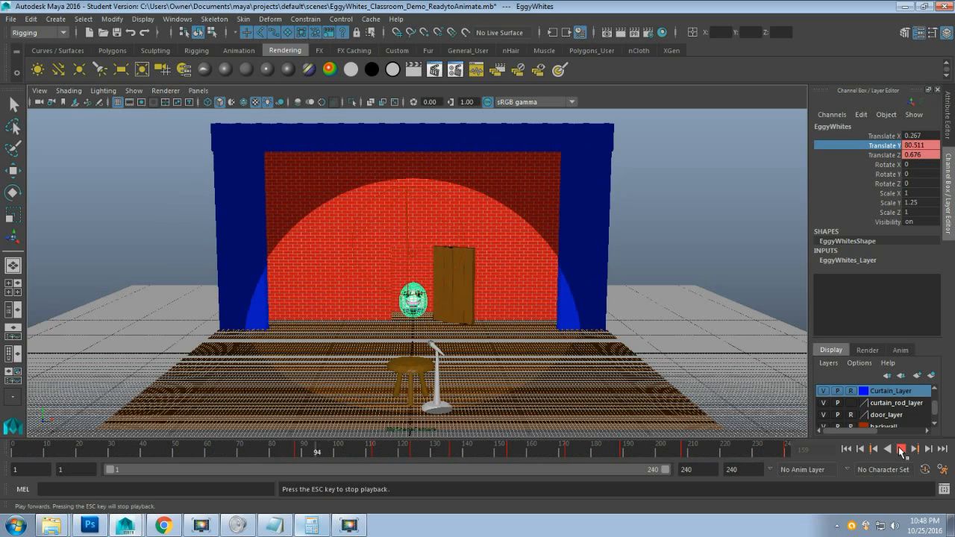
click(901, 450)
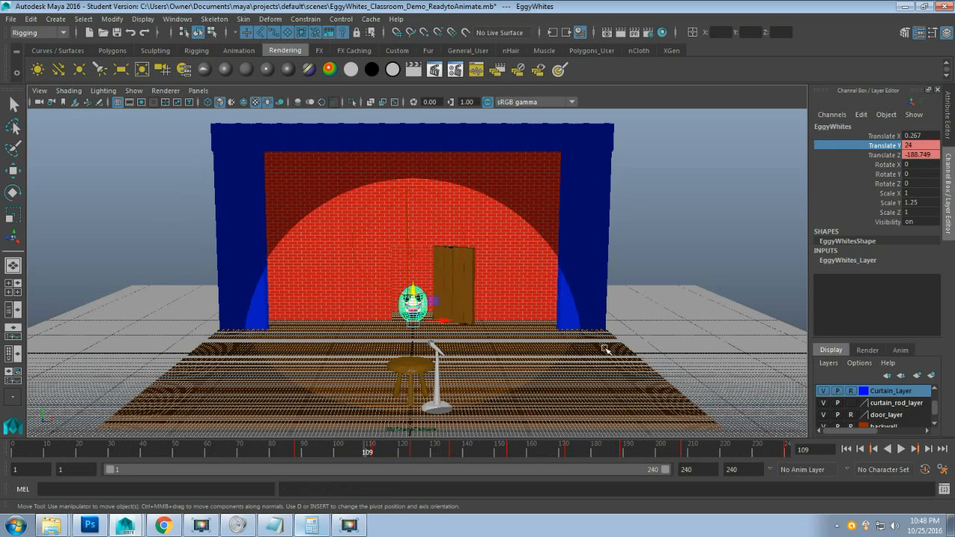